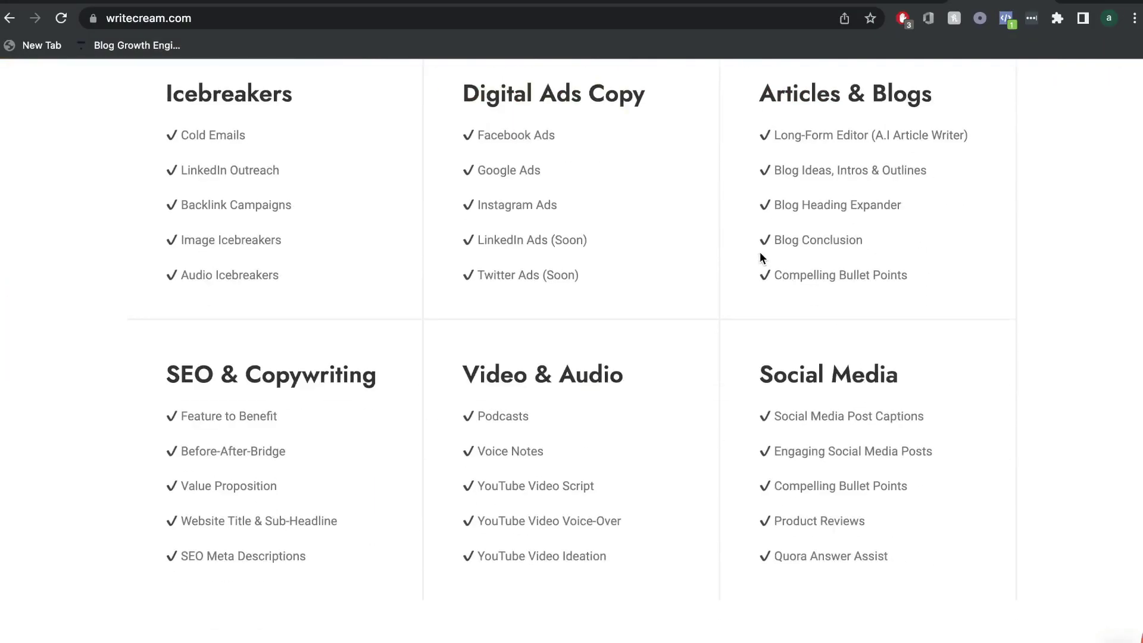
Open the Writecream dashboard and scroll down to the Blog Conclusion, Blog Outline and Blog Intro templates
scroll(760, 256, down, 4)
scroll(761, 256, up, 14)
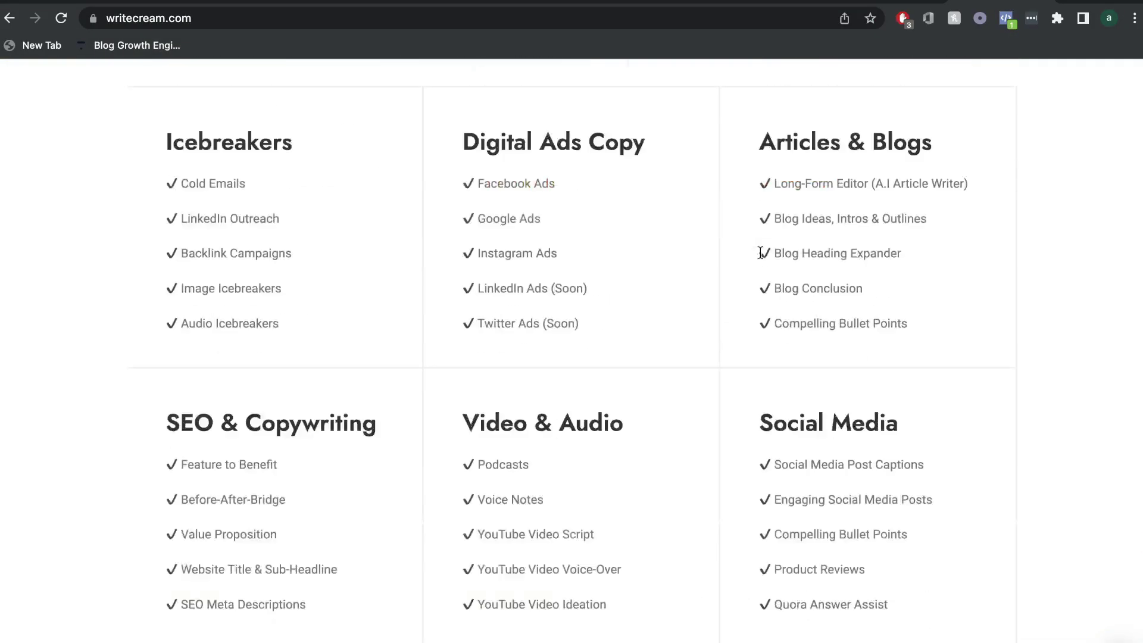
click(1050, 118)
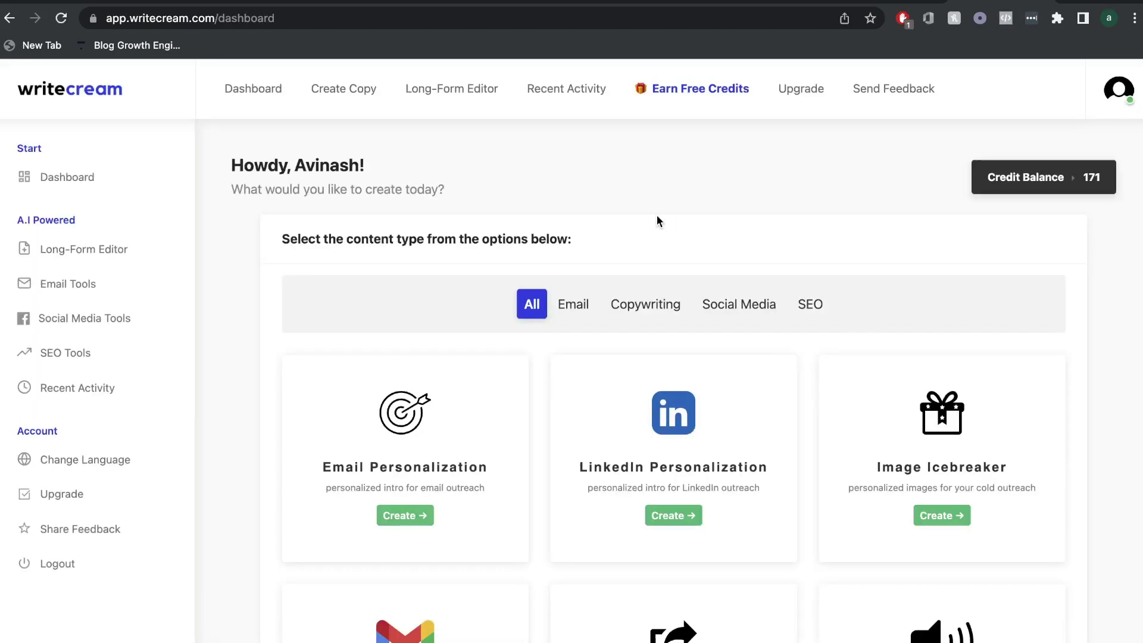
scroll(659, 220, down, 1)
scroll(592, 321, down, 6)
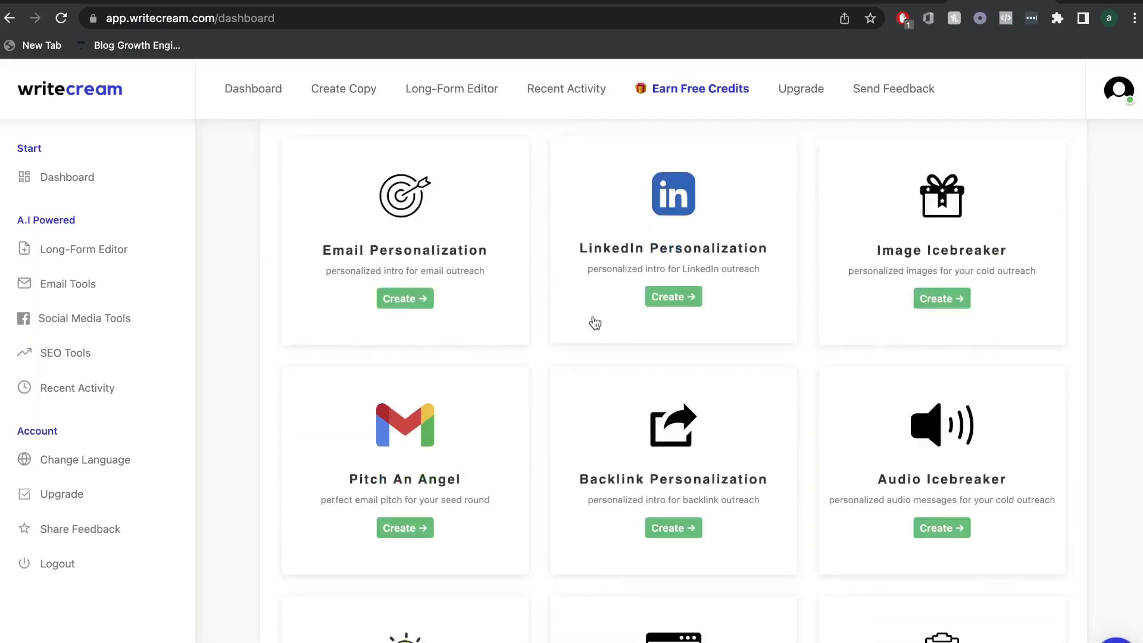
scroll(593, 321, down, 13)
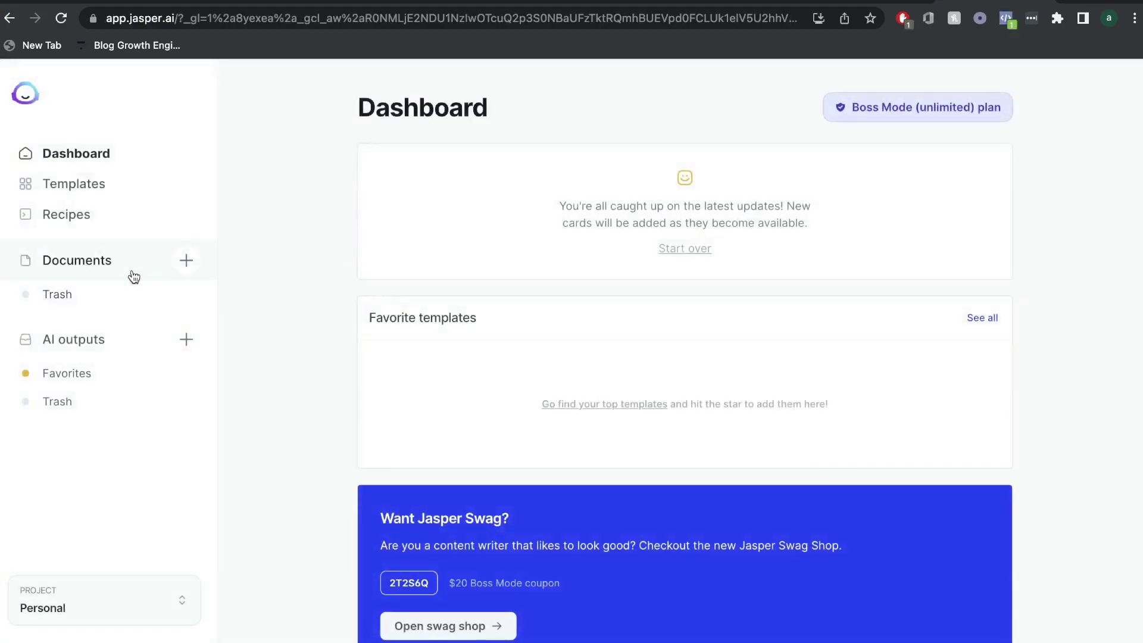
Open Jasper's Templates library and scroll through cards like Long-form assistant and Blog Post Intro Paragraph
click(95, 189)
scroll(464, 313, down, 3)
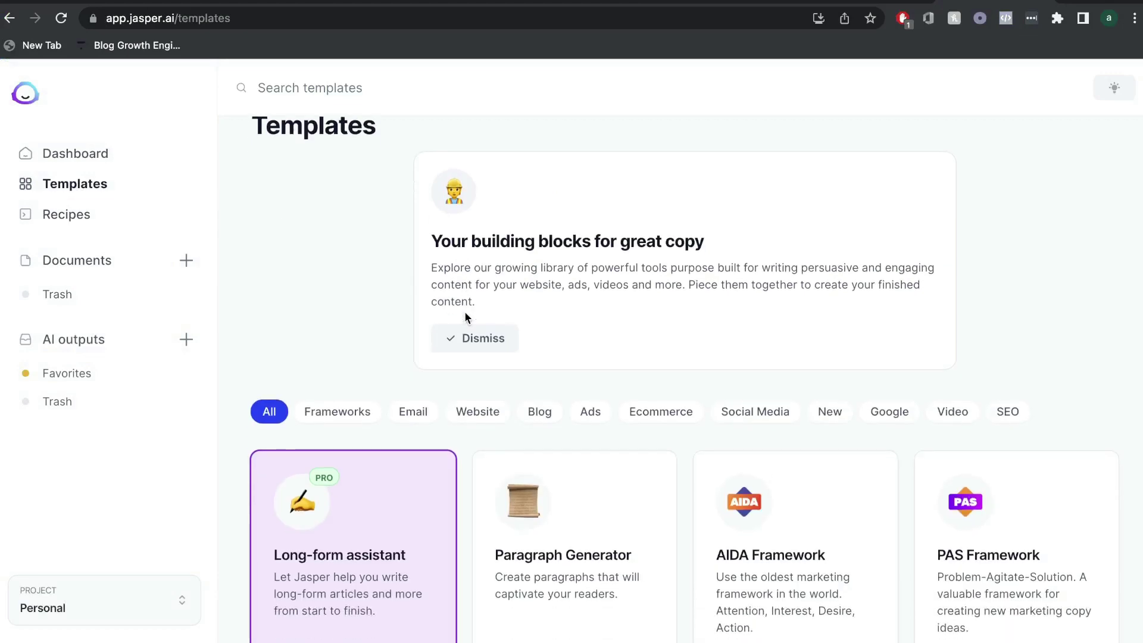
scroll(465, 317, down, 6)
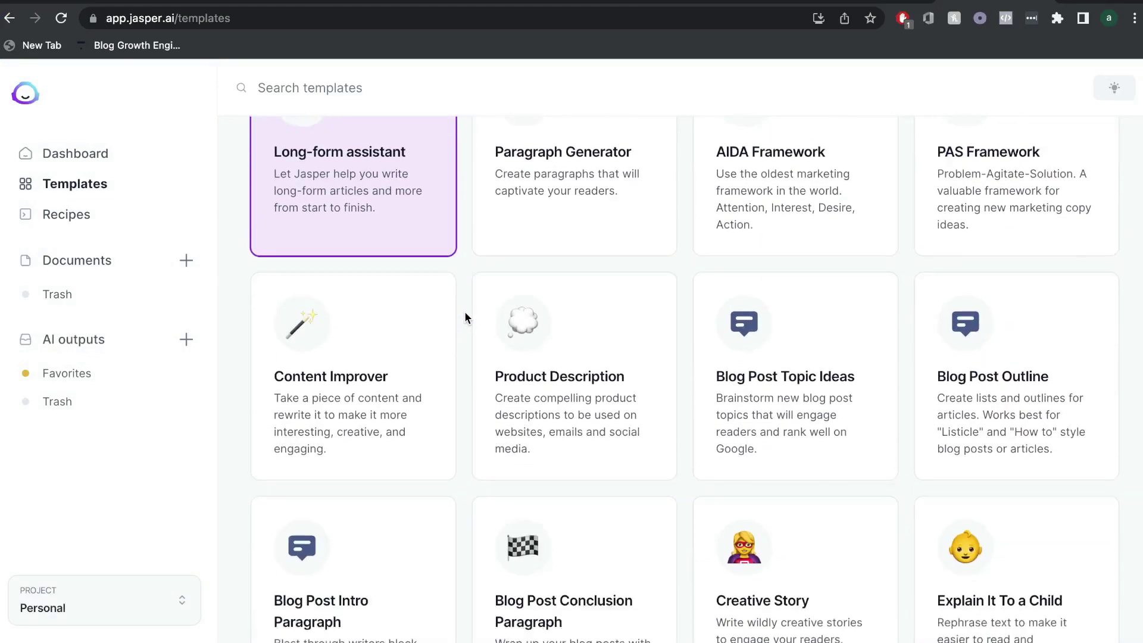
scroll(465, 317, down, 6)
scroll(465, 318, up, 3)
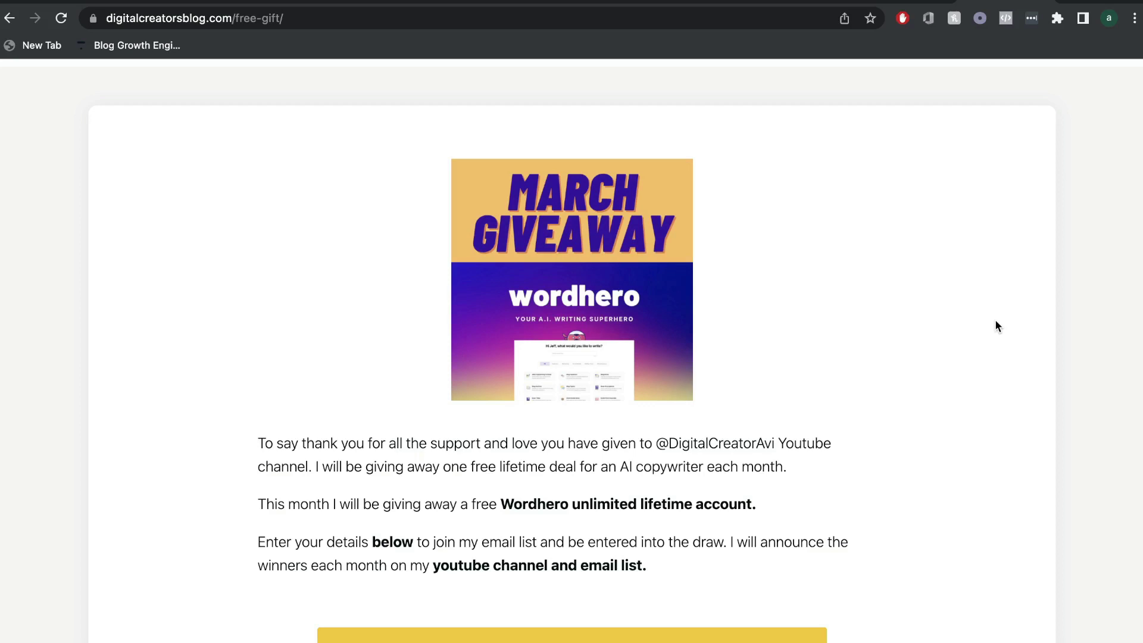
scroll(809, 372, down, 2)
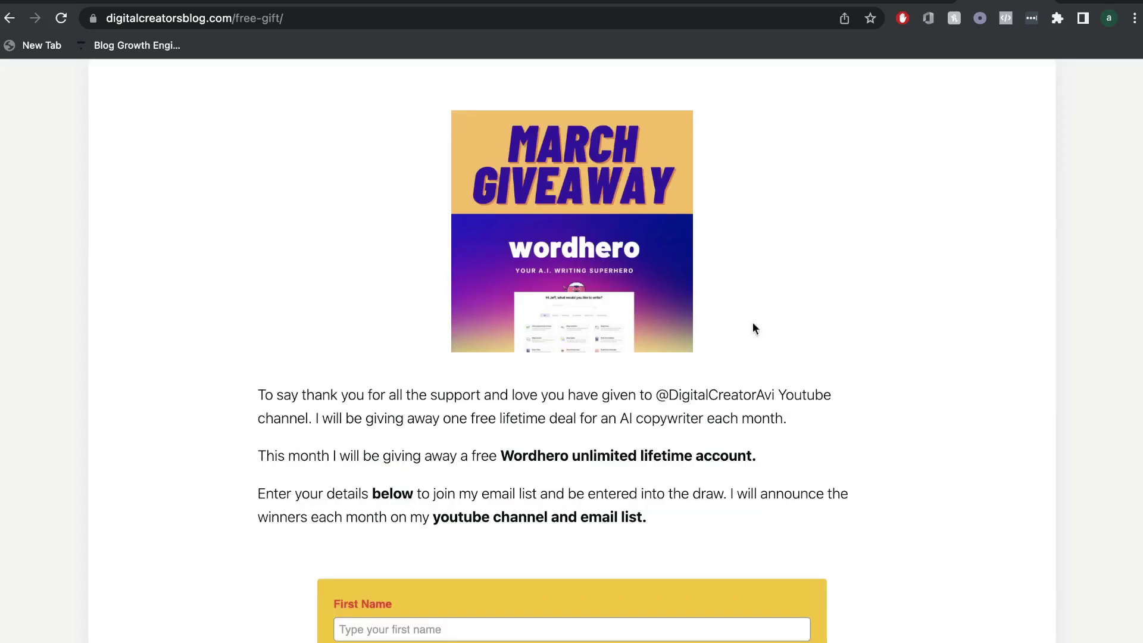
scroll(745, 357, down, 1)
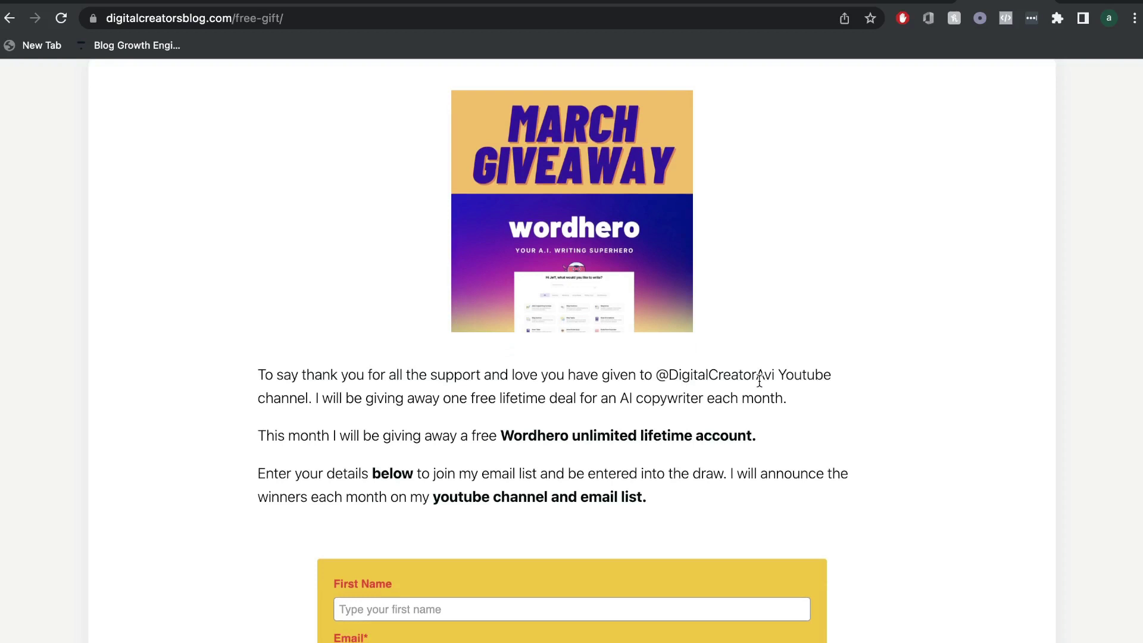
scroll(748, 354, down, 1)
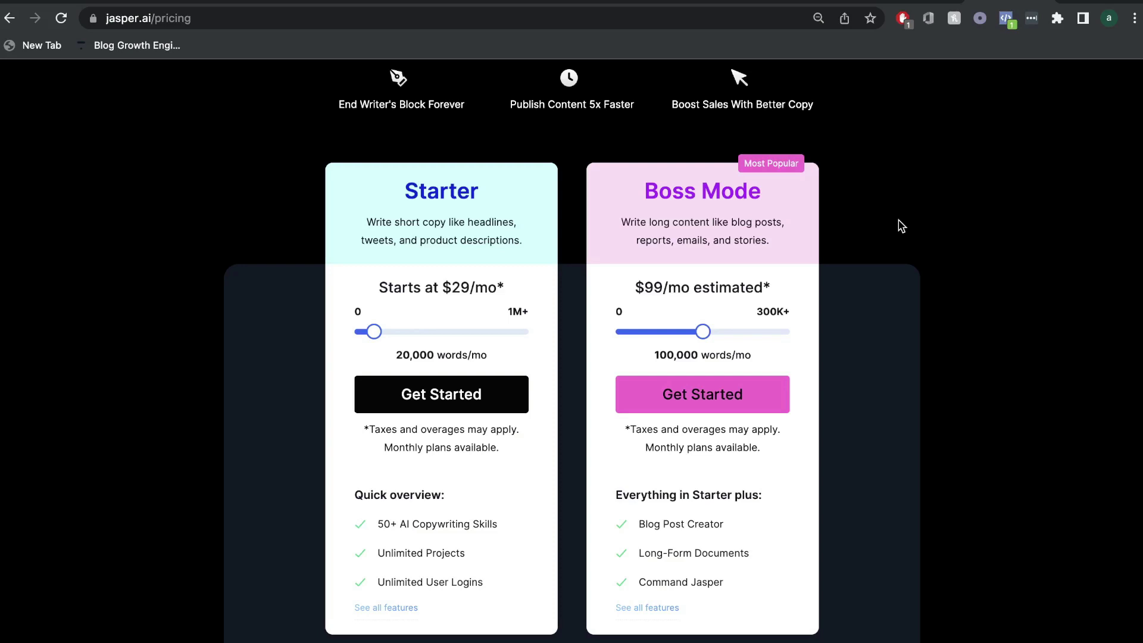
Adjust the Boss Mode slider on Jasper's pricing page, settling on 78,000 words a month at $99
scroll(900, 225, down, 1)
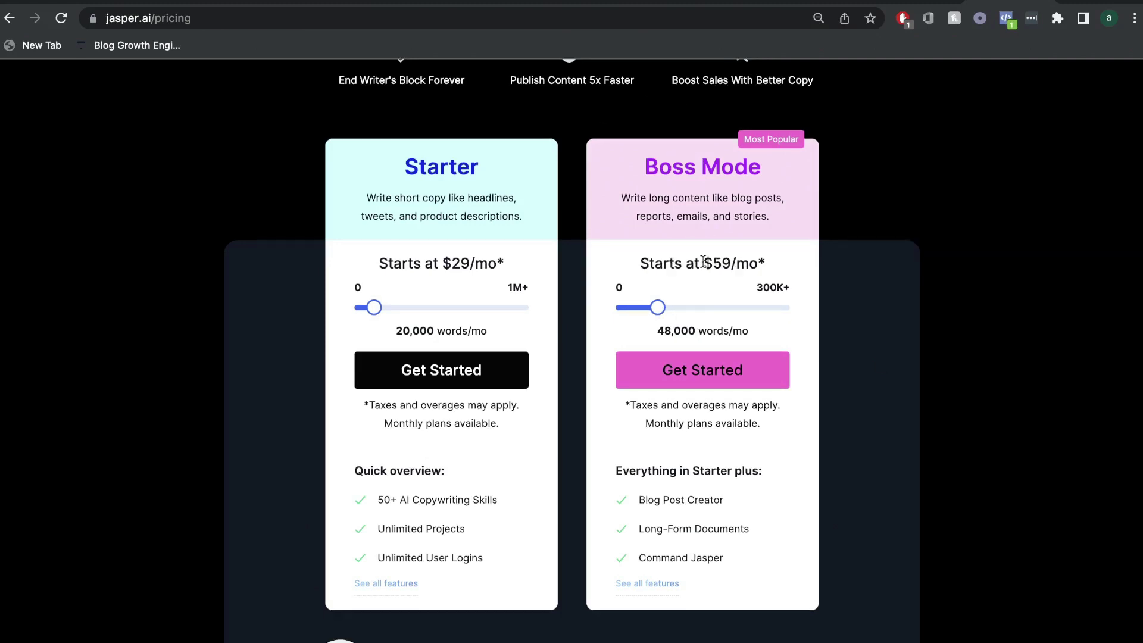
scroll(721, 453, down, 1)
mouse_move(704, 502)
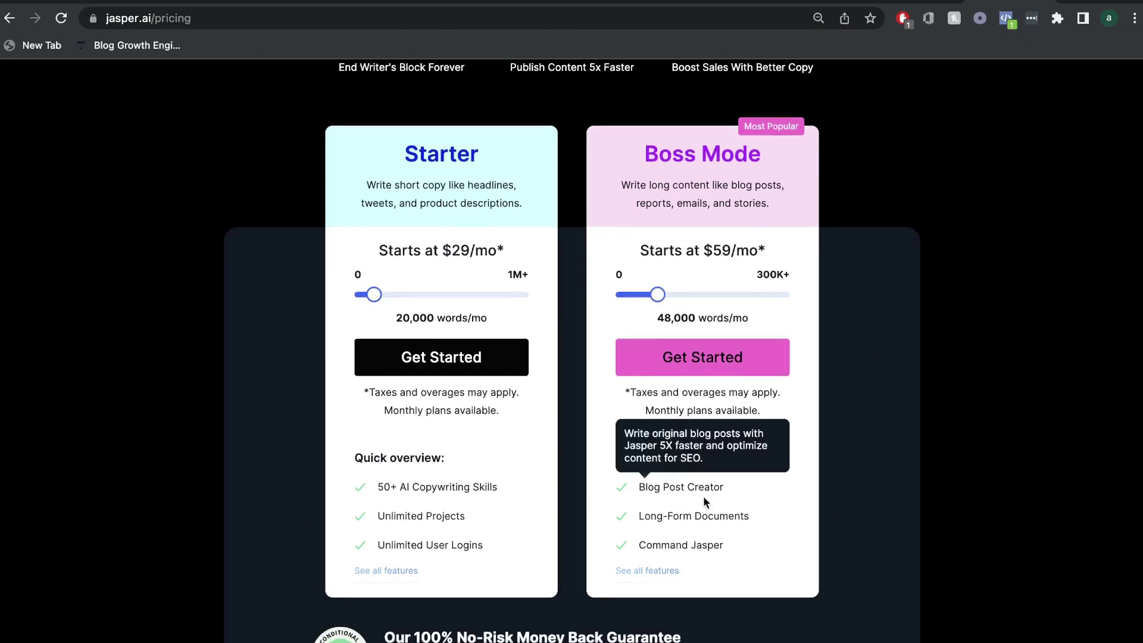
mouse_move(683, 545)
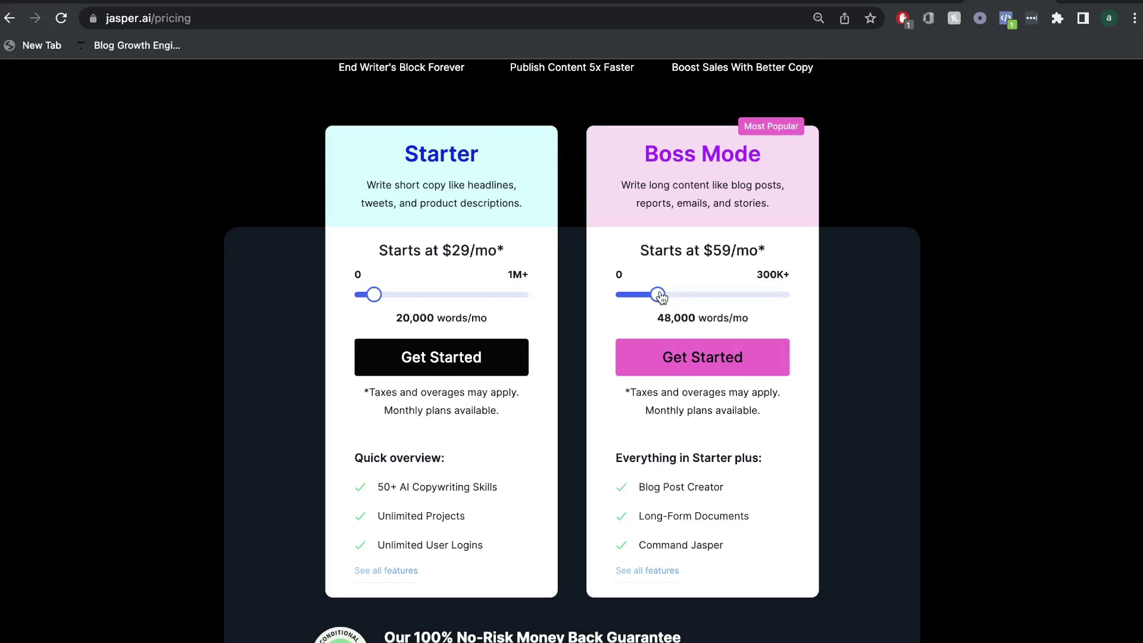
mouse_move(658, 295)
mouse_down()
mouse_move(676, 296)
mouse_move(658, 295)
mouse_up()
drag(656, 317, 719, 322)
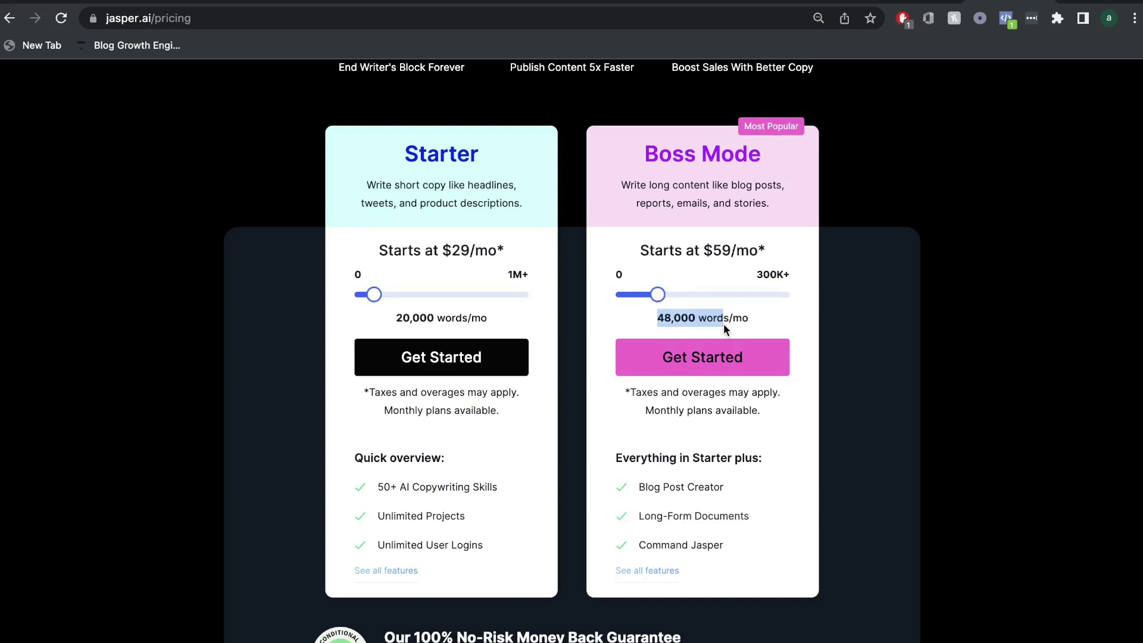
drag(658, 295, 708, 306)
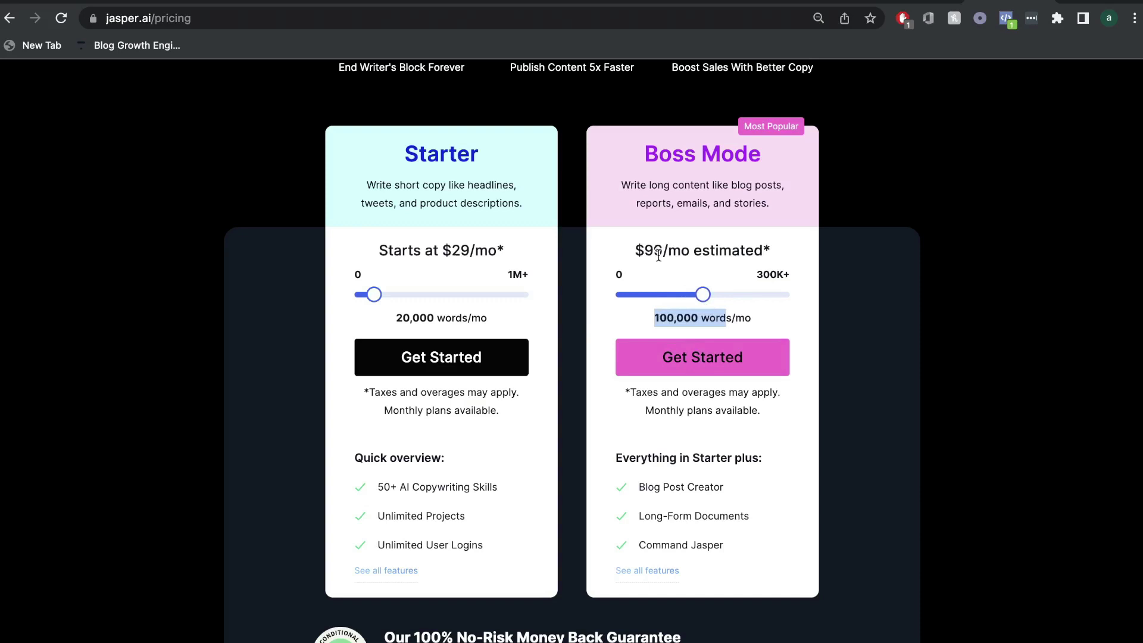
click(684, 308)
drag(683, 308, 783, 312)
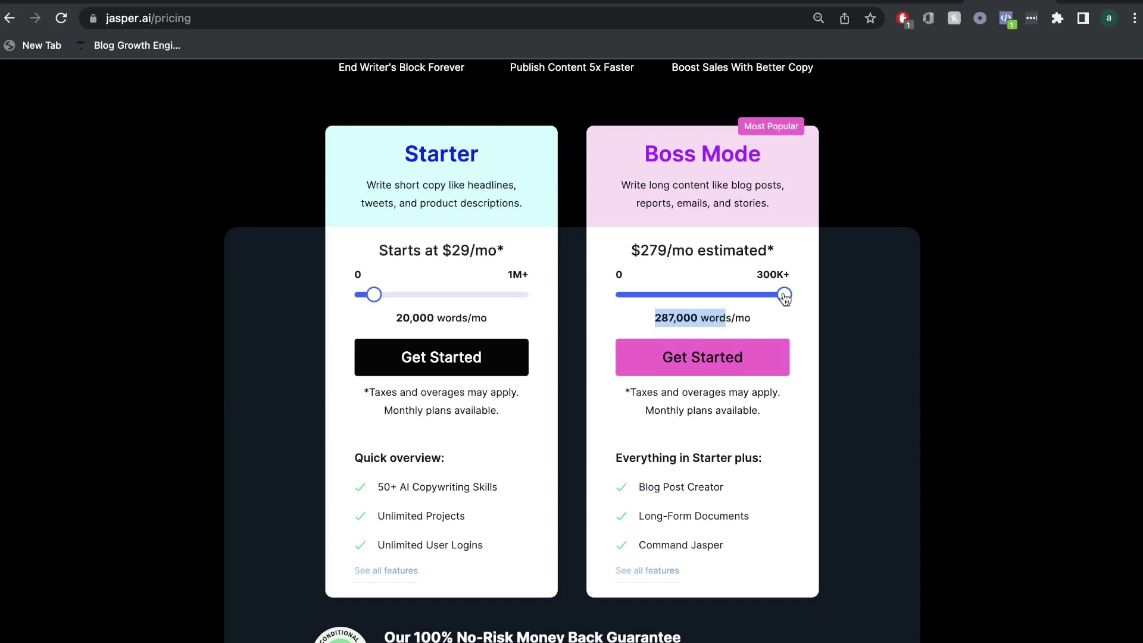
drag(784, 296, 683, 296)
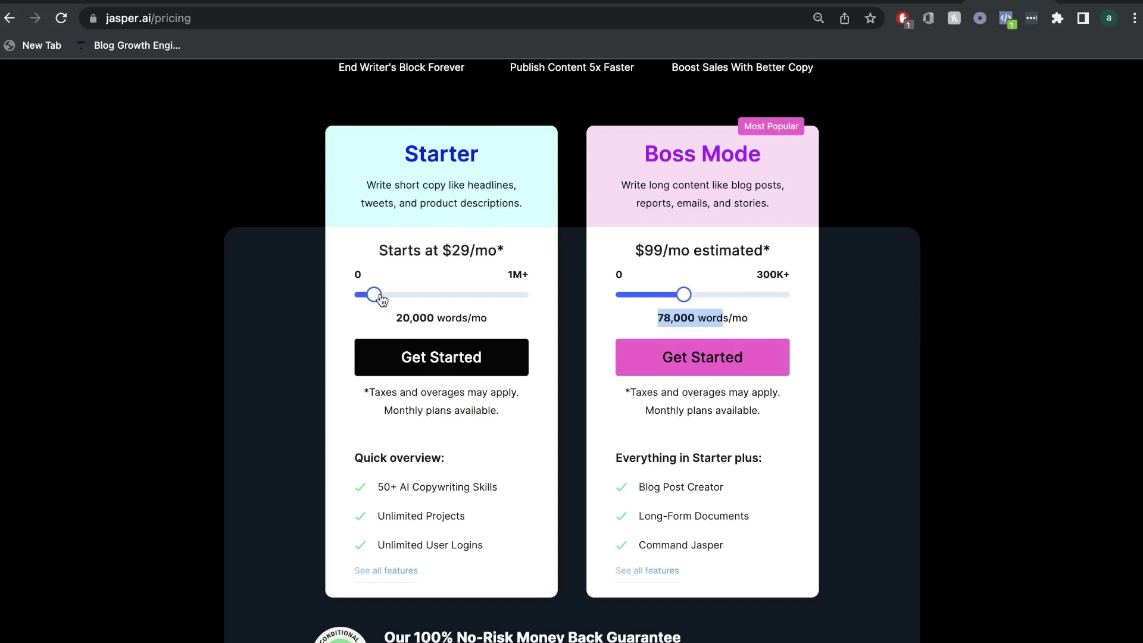
Push the Starter slider near its maximum, 950,000 words for $499 a month
mouse_move(441, 483)
drag(374, 299, 529, 305)
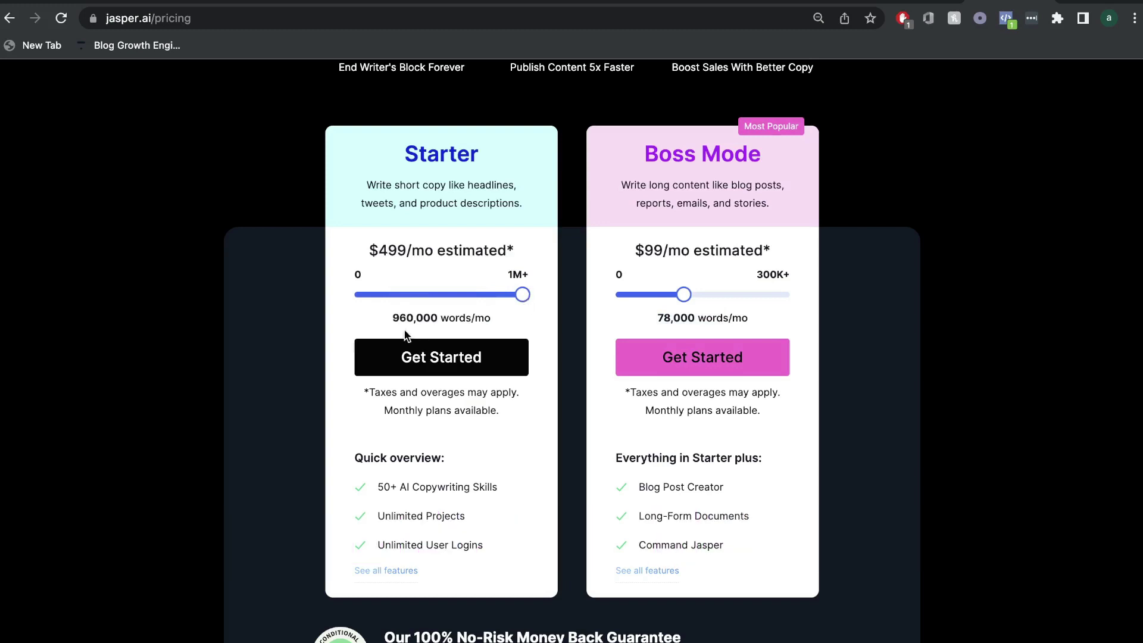
scroll(623, 127, up, 2)
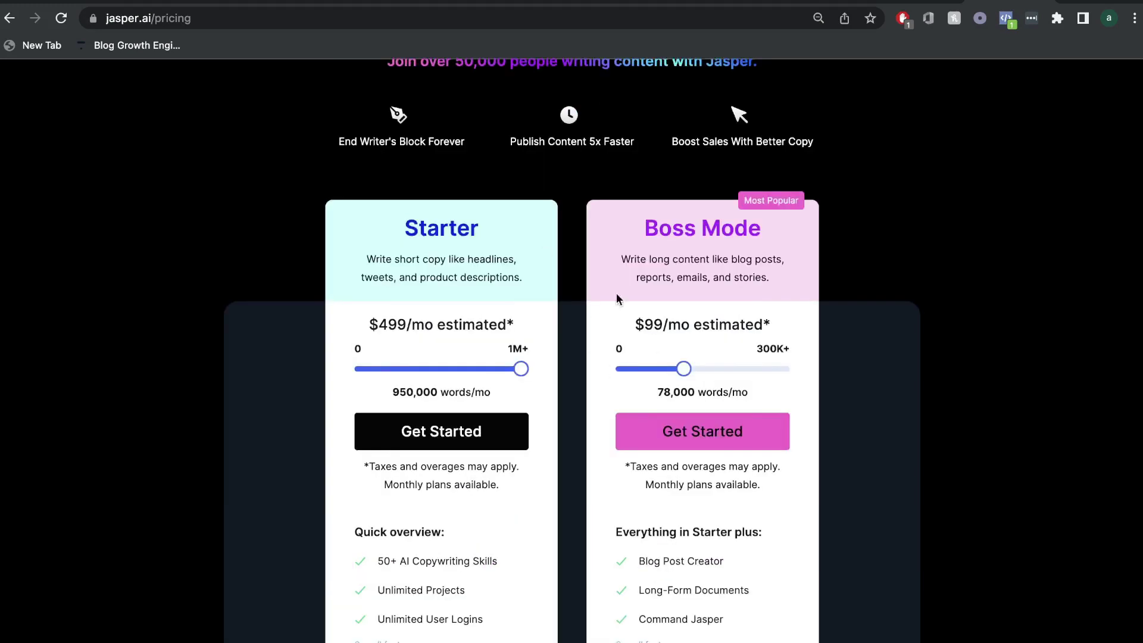
Review Writecream's $0, $49, $69 and Custom pricing plans, then switch to the AppSumo deal tab
click(554, 3)
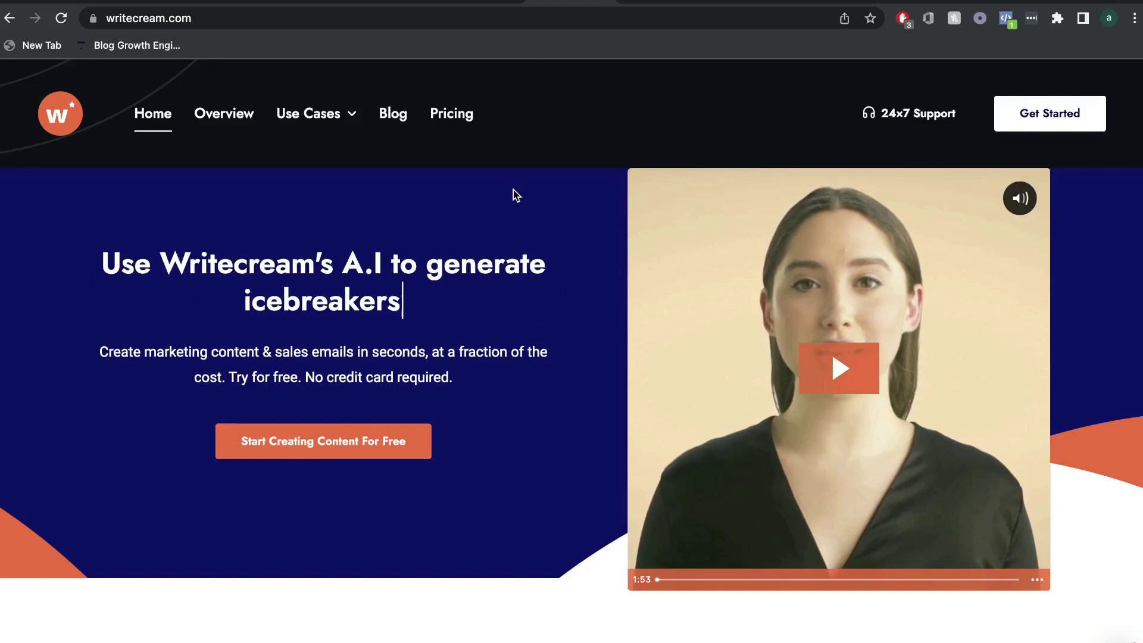
scroll(628, 272, down, 3)
scroll(625, 272, down, 6)
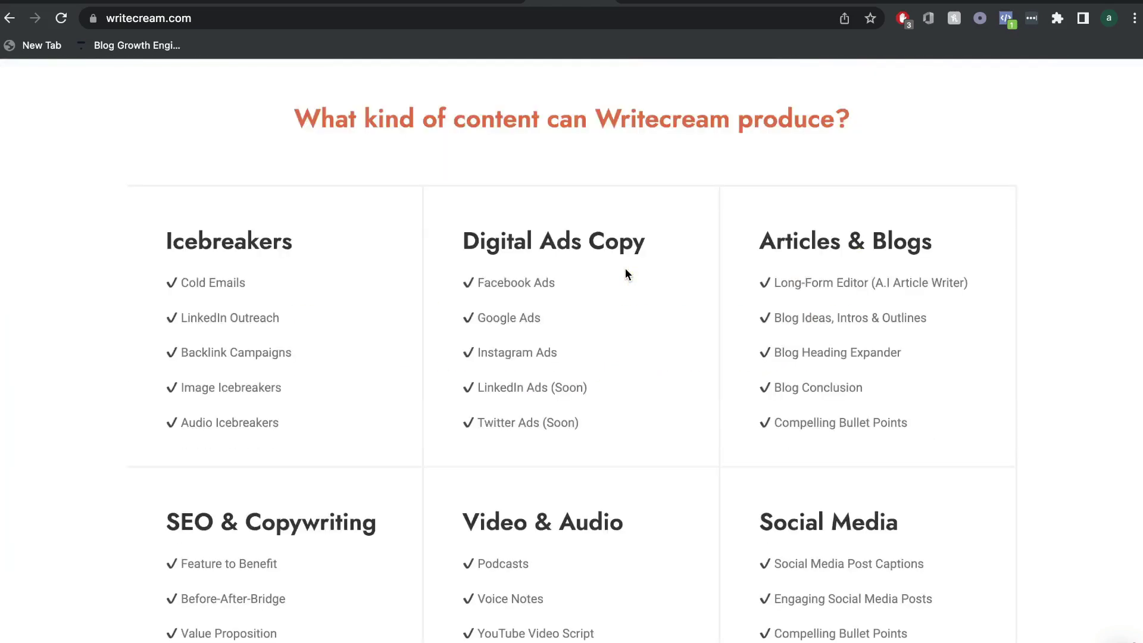
scroll(625, 274, up, 3)
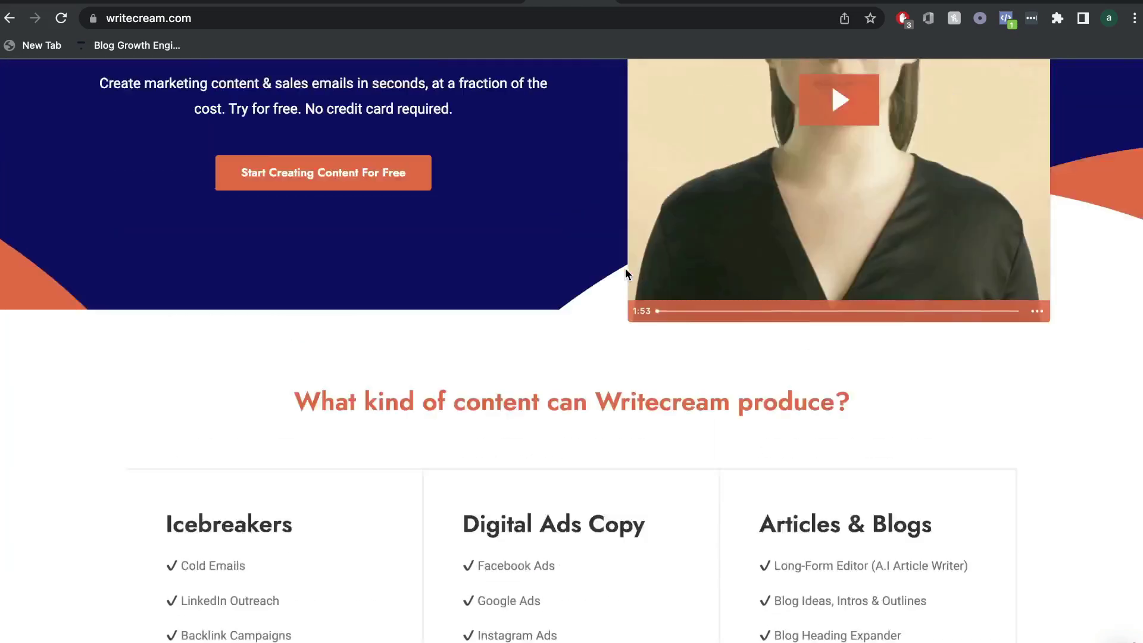
click(116, 240)
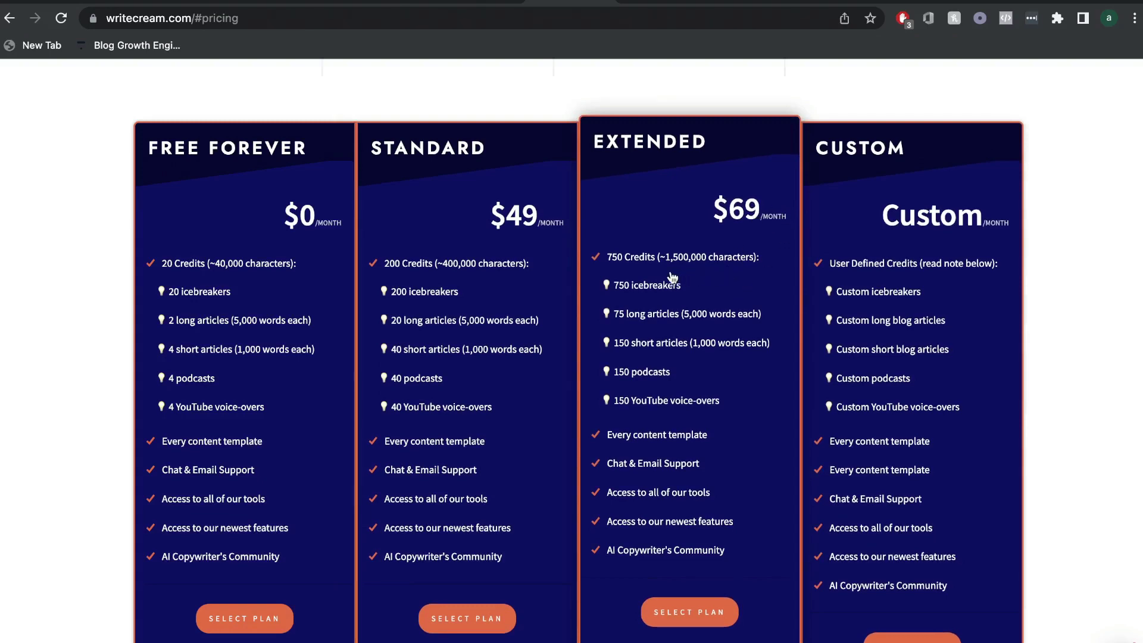
scroll(698, 341, down, 1)
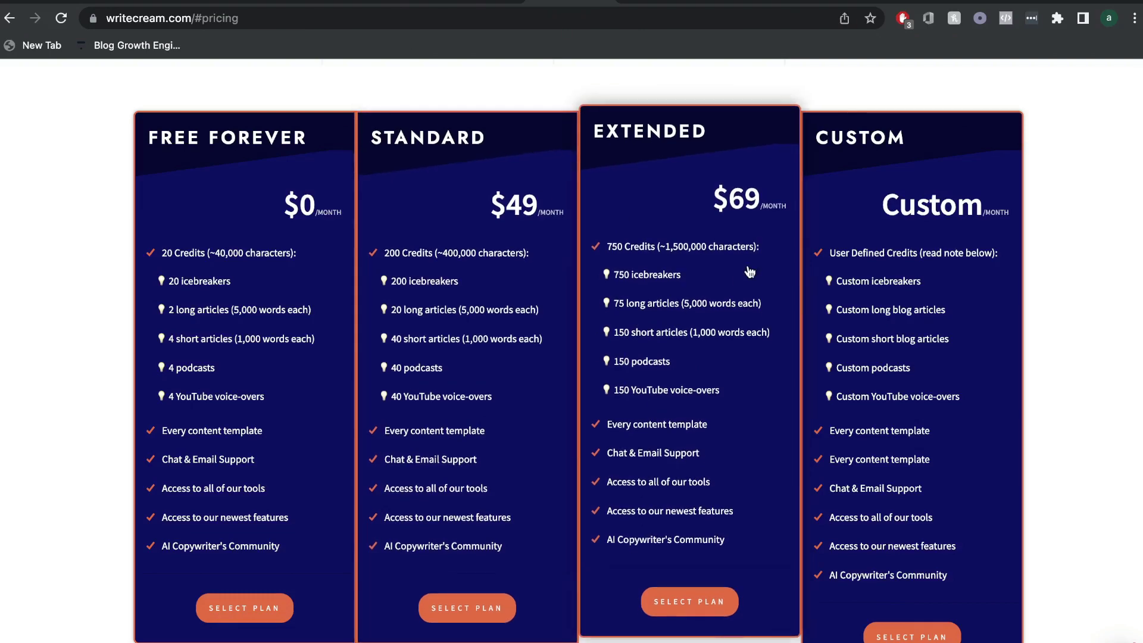
scroll(643, 356, down, 1)
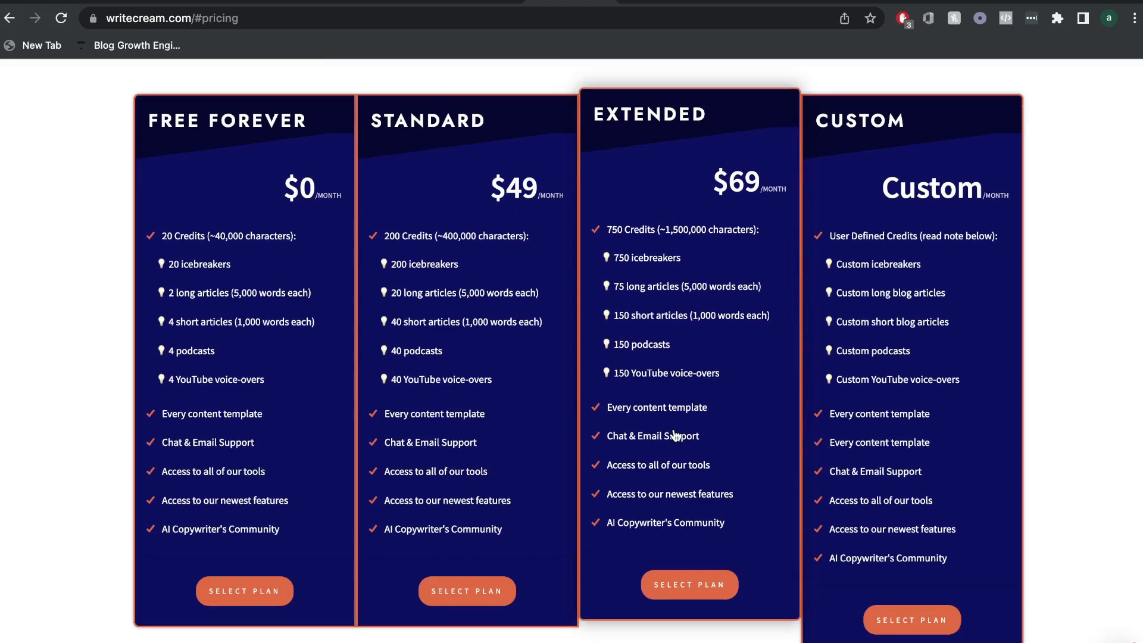
key(ctrl+shift+Tab)
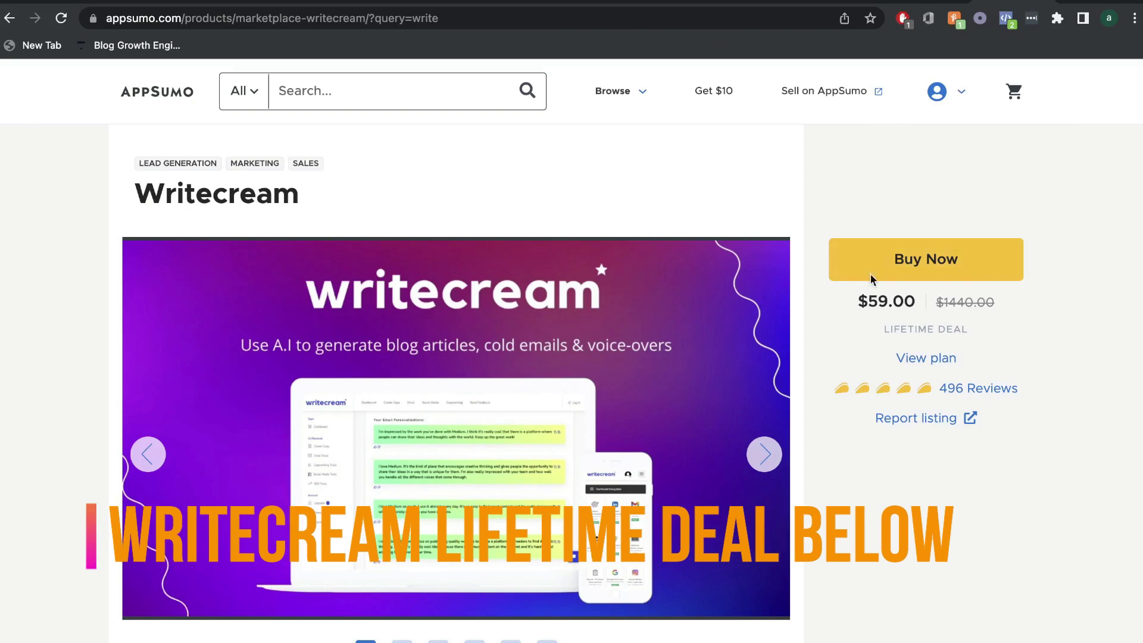
Highlight the 400,000 characters monthly allowance on the $59 Writecream deal and scroll through its features
scroll(870, 273, down, 15)
scroll(674, 289, down, 1)
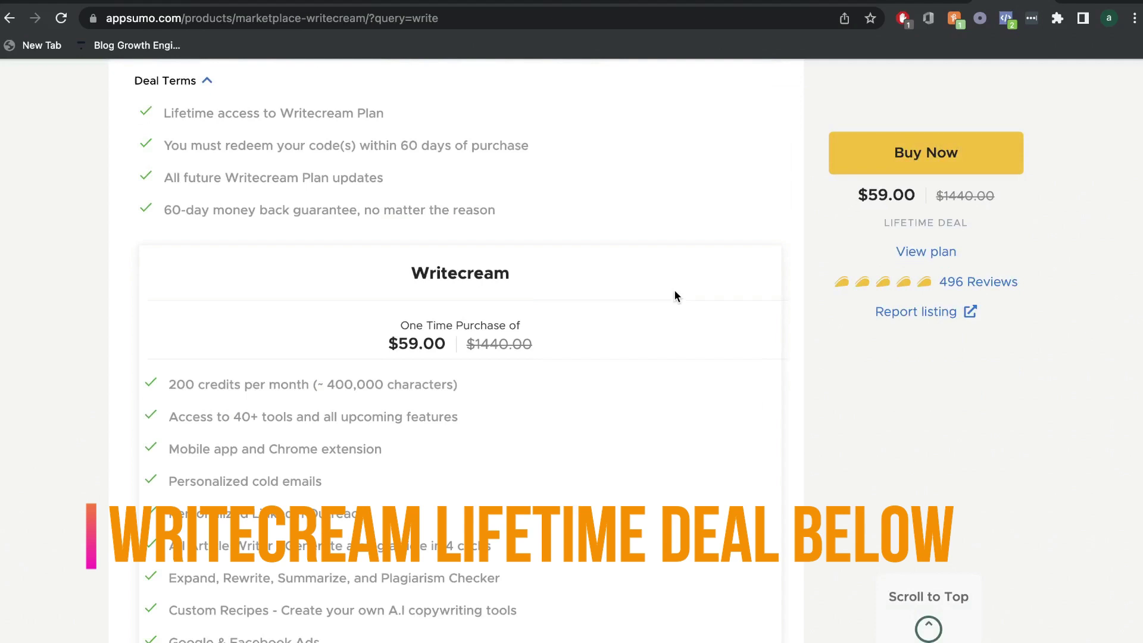
drag(327, 382, 415, 384)
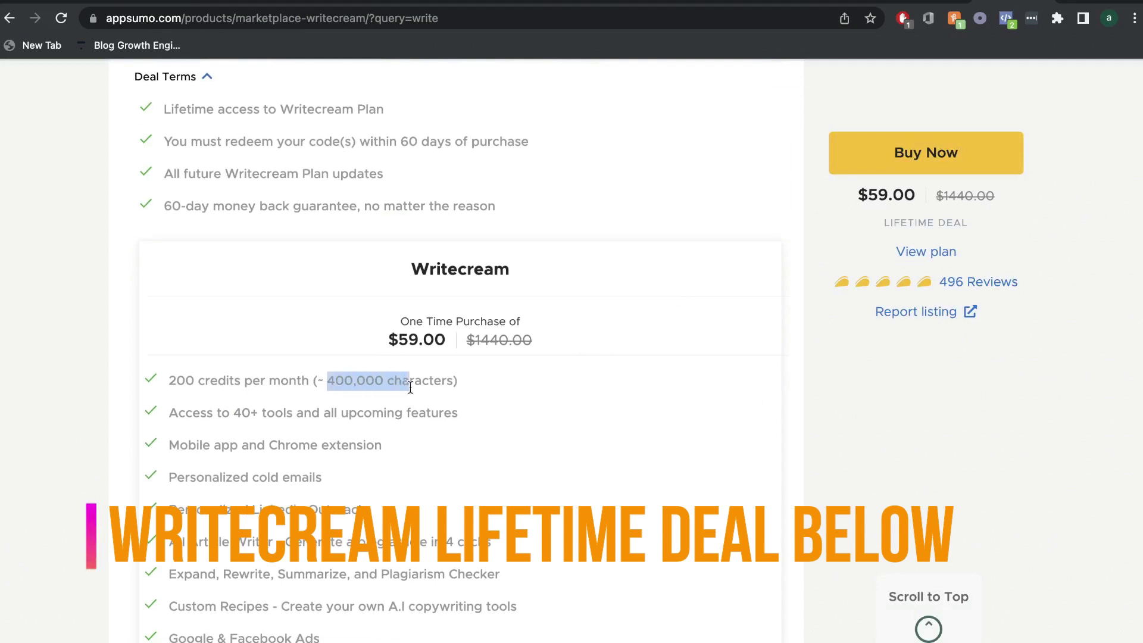
scroll(417, 506, down, 1)
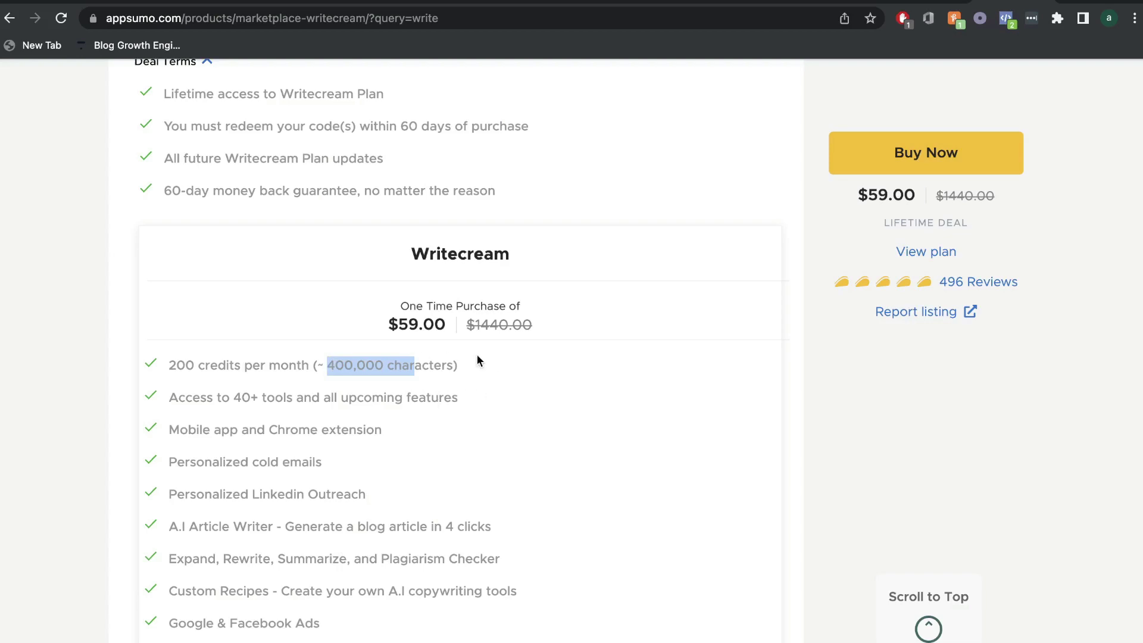
scroll(688, 334, up, 4)
scroll(765, 301, up, 5)
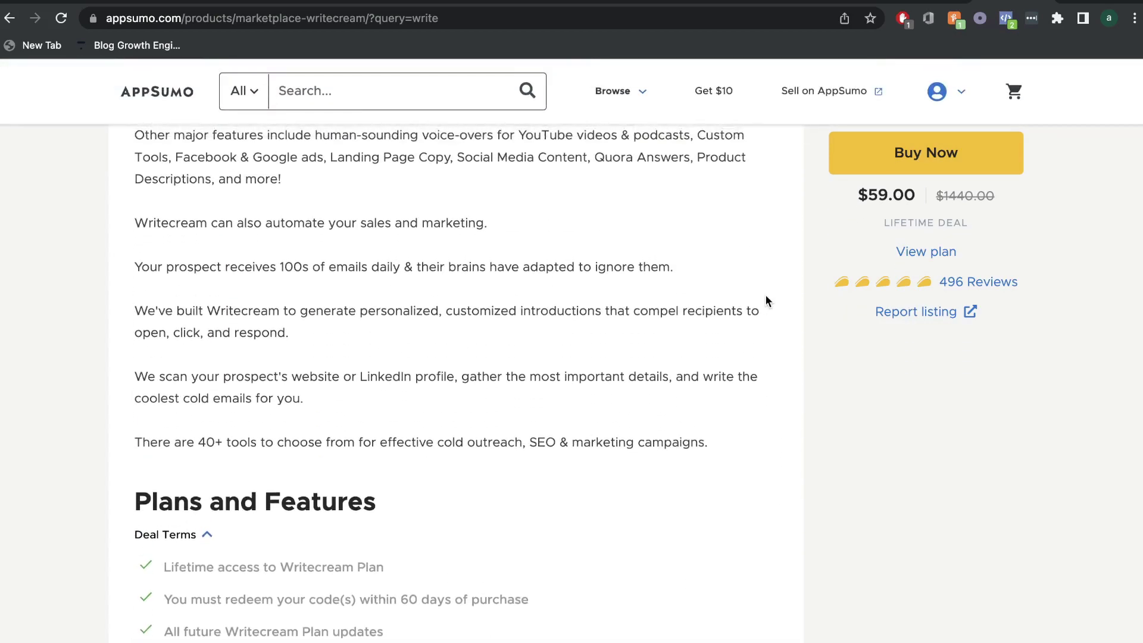
scroll(766, 294, up, 10)
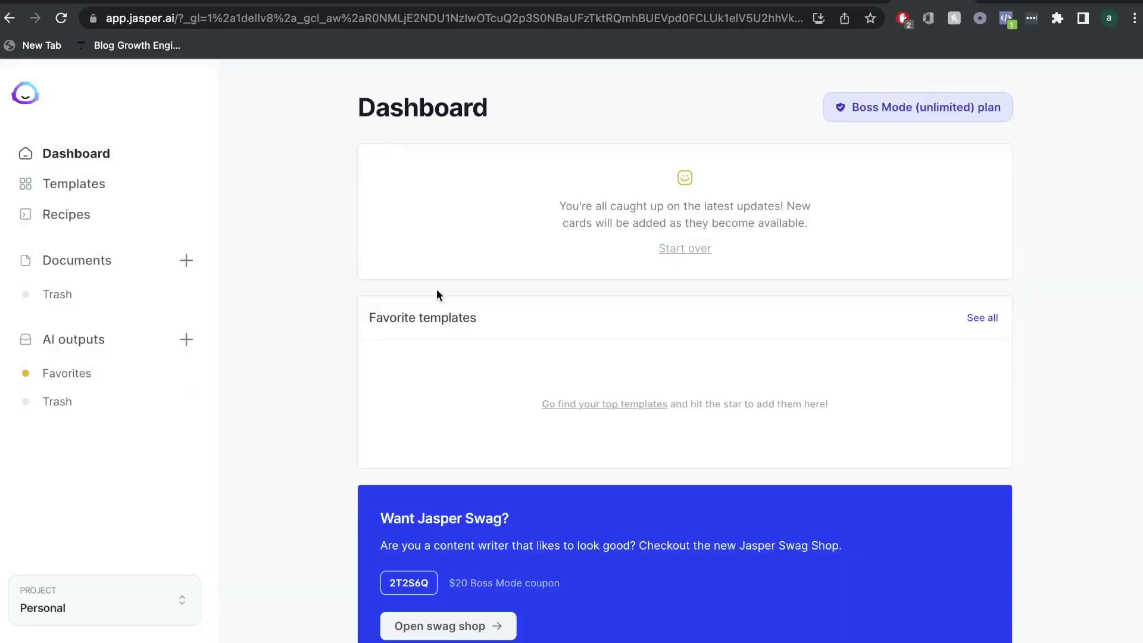
Open Jasper's template library and filter by Frameworks, Email and Website templates
click(95, 188)
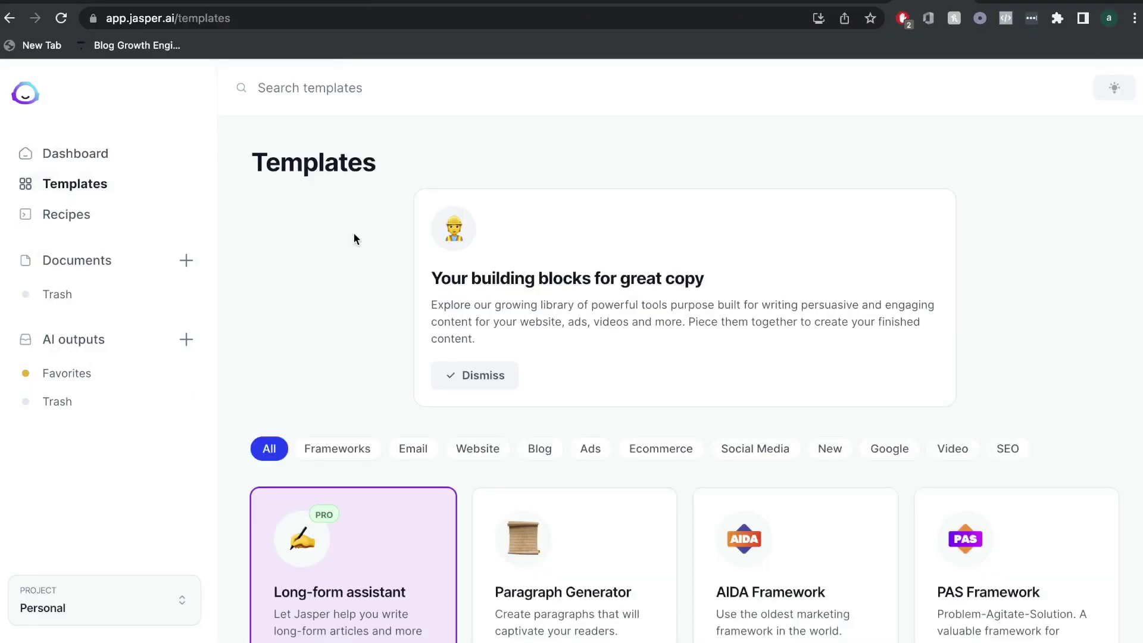
scroll(319, 284, down, 1)
scroll(320, 284, down, 4)
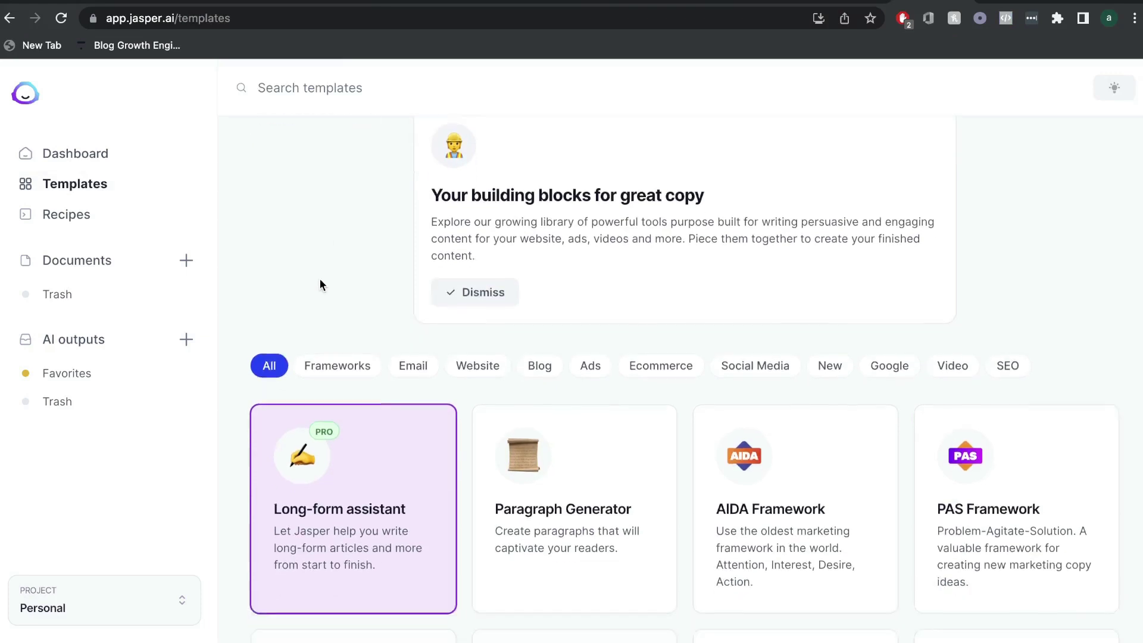
click(332, 307)
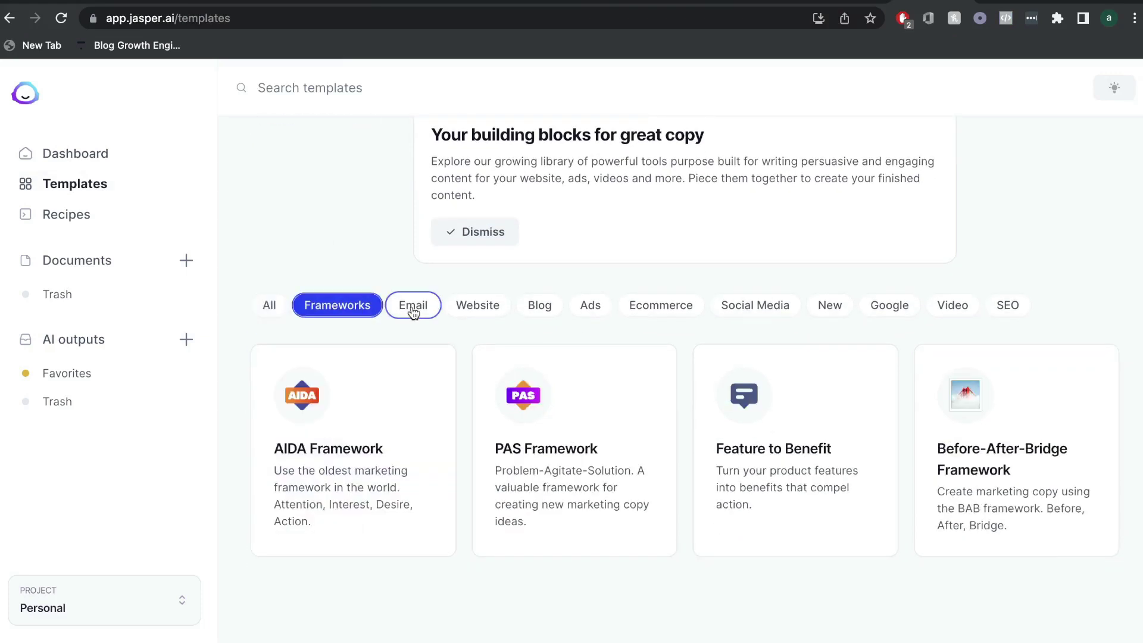
click(415, 307)
click(477, 306)
scroll(537, 315, down, 1)
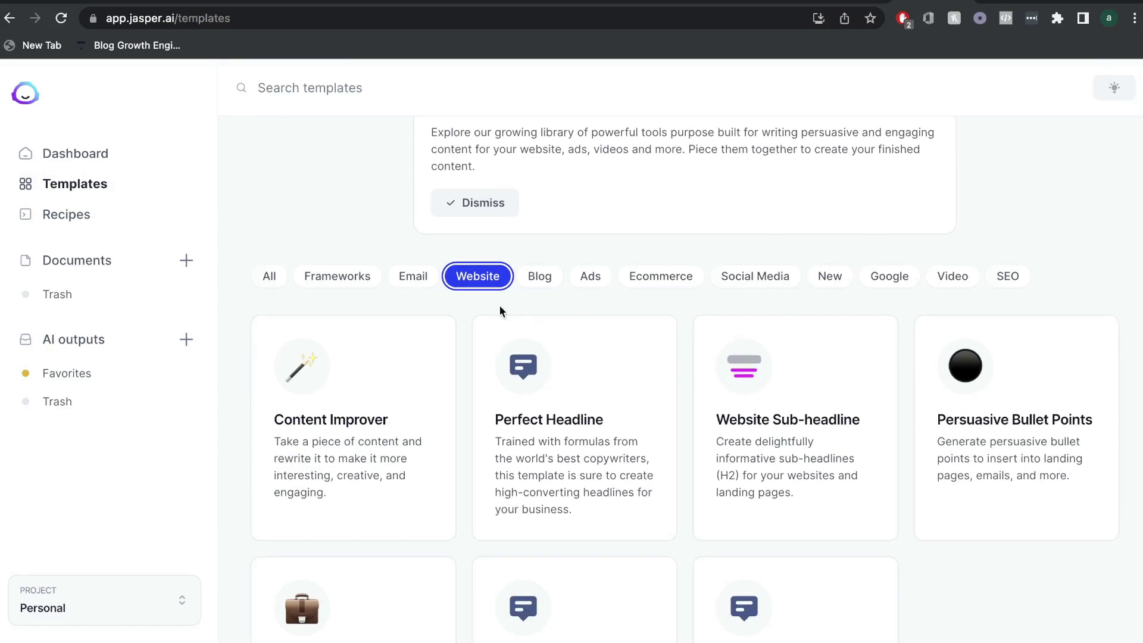
click(403, 279)
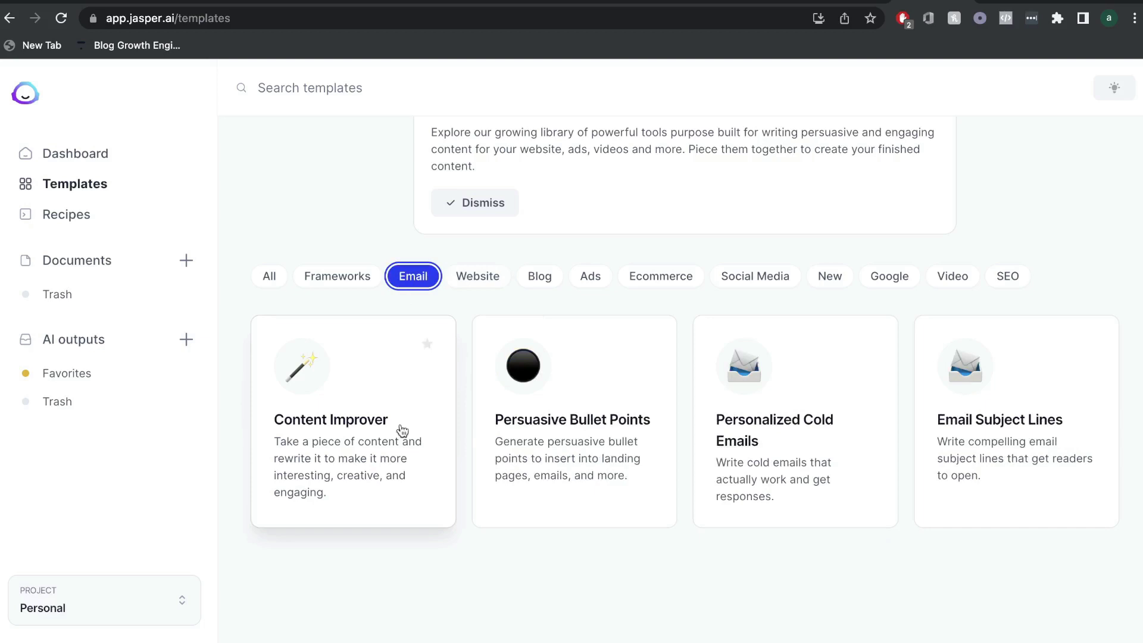
scroll(462, 427, down, 1)
click(477, 260)
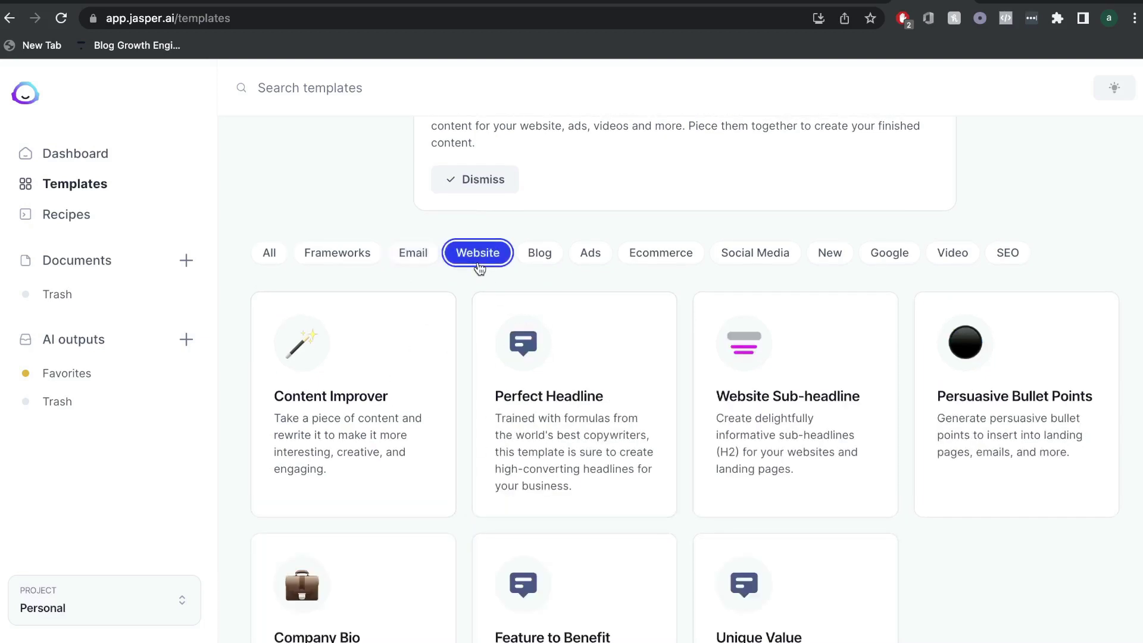
scroll(541, 390, down, 5)
scroll(536, 352, down, 3)
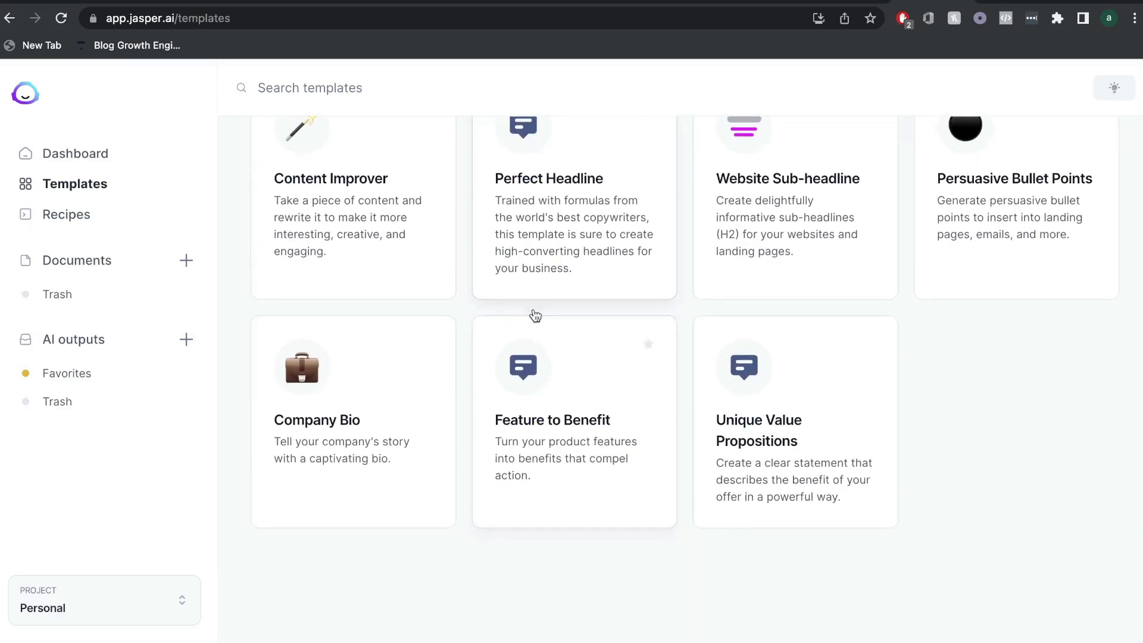
scroll(542, 286, up, 5)
Filter the templates by Blog, Ads, Ecommerce and Social Media categories
click(540, 146)
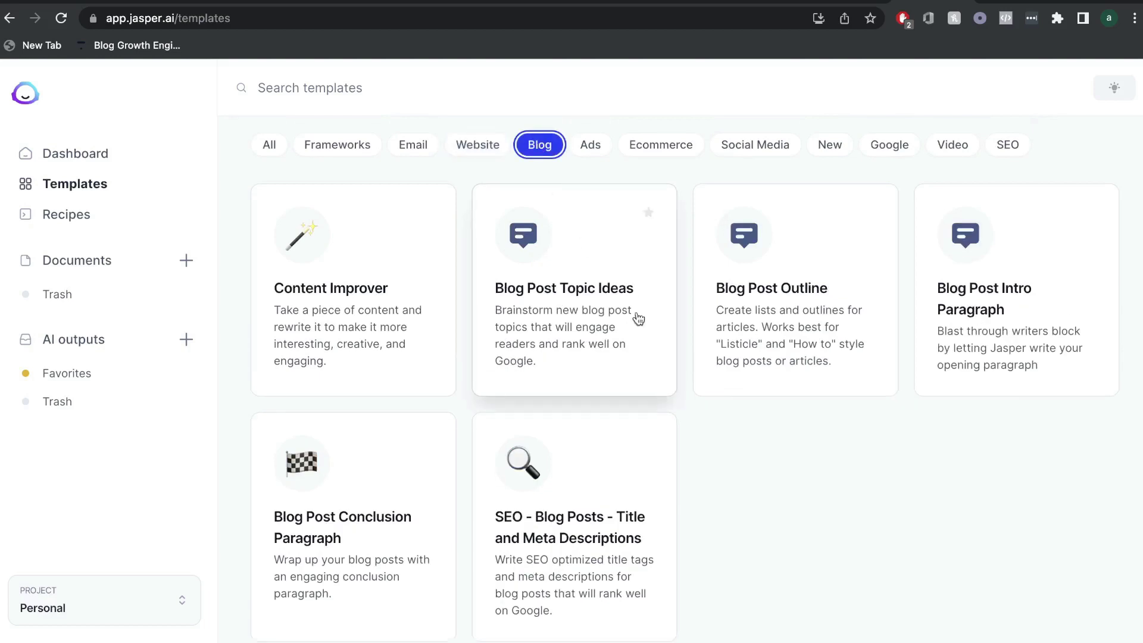
click(590, 144)
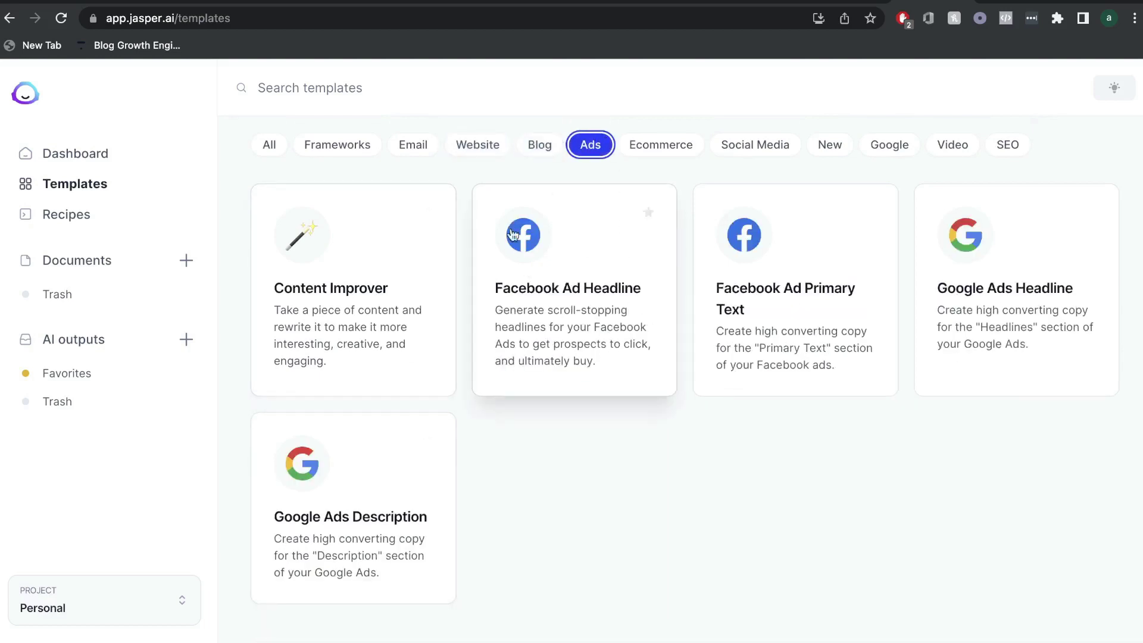
click(640, 148)
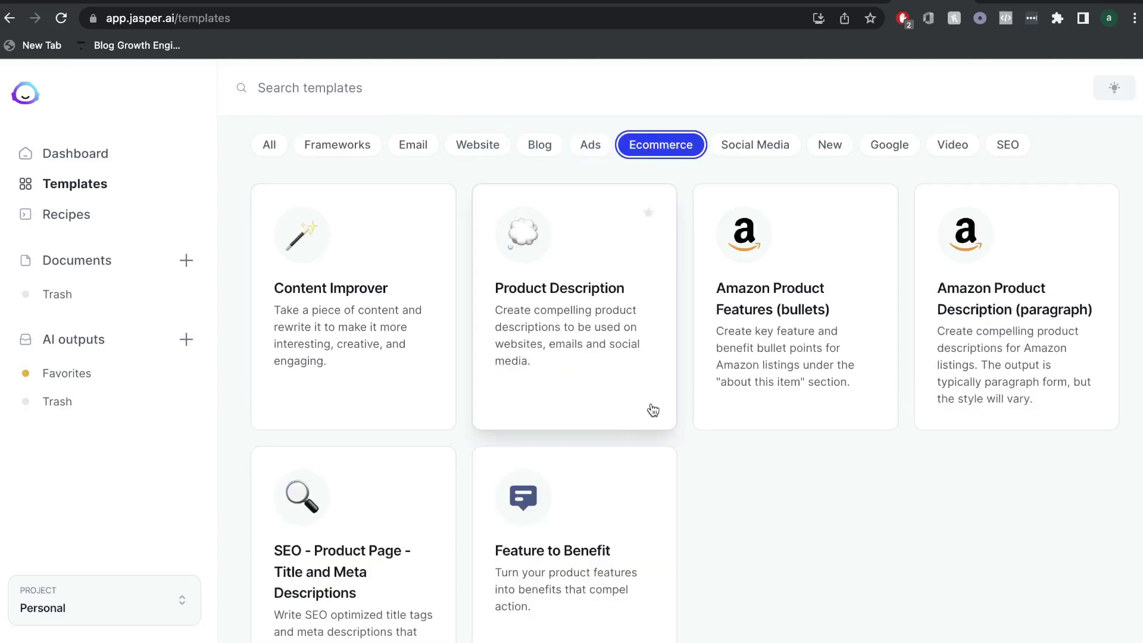
scroll(651, 408, down, 1)
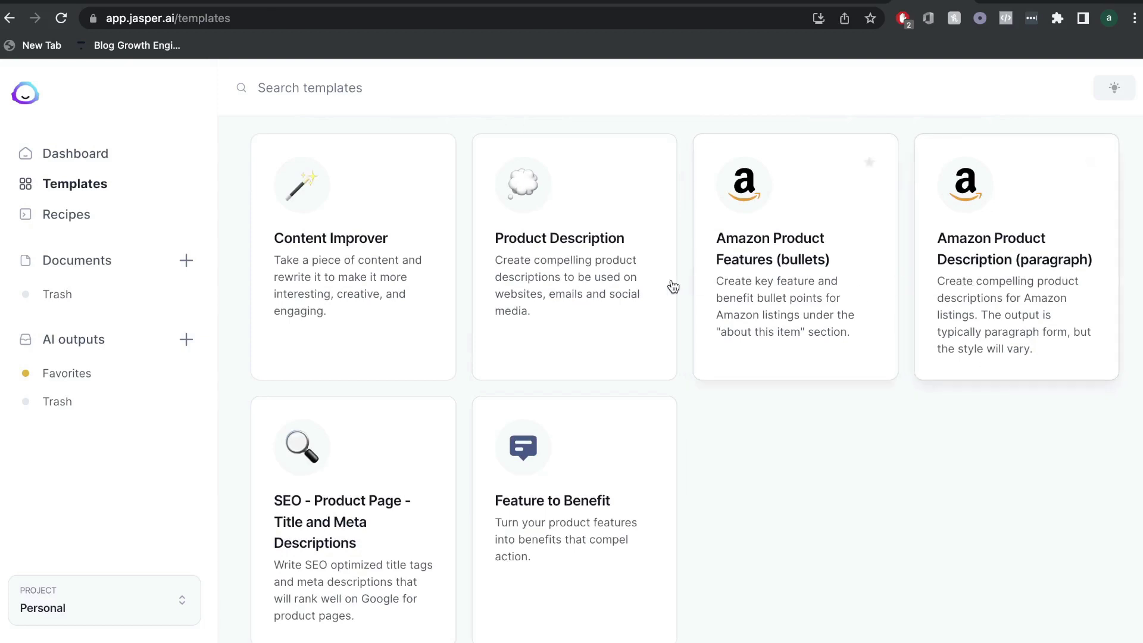
scroll(619, 431, up, 2)
click(756, 198)
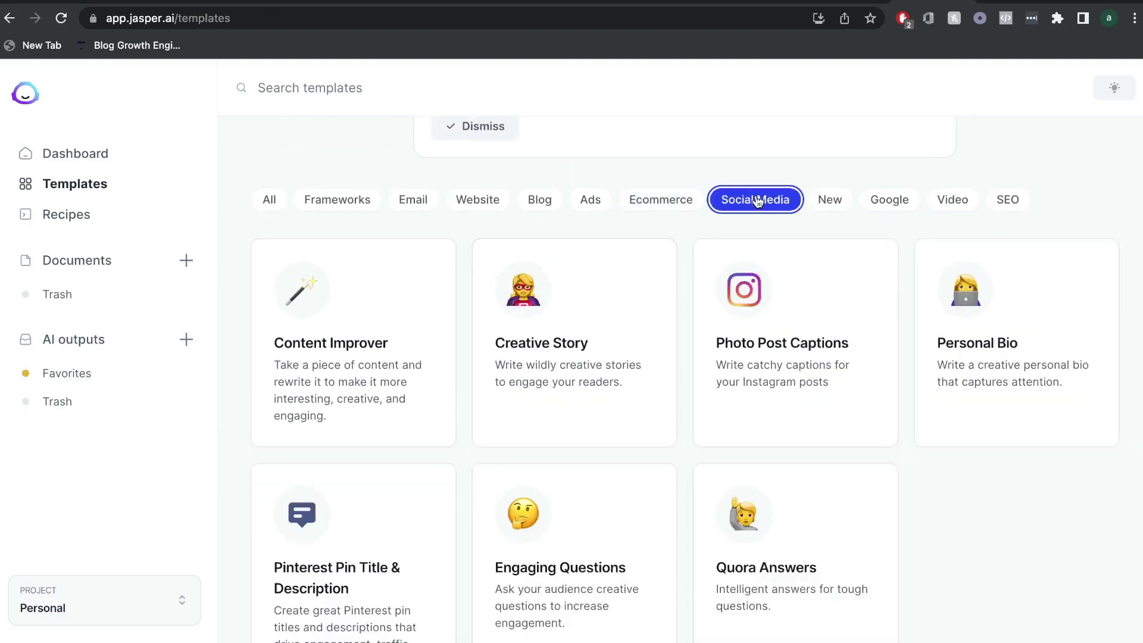
scroll(524, 316, down, 1)
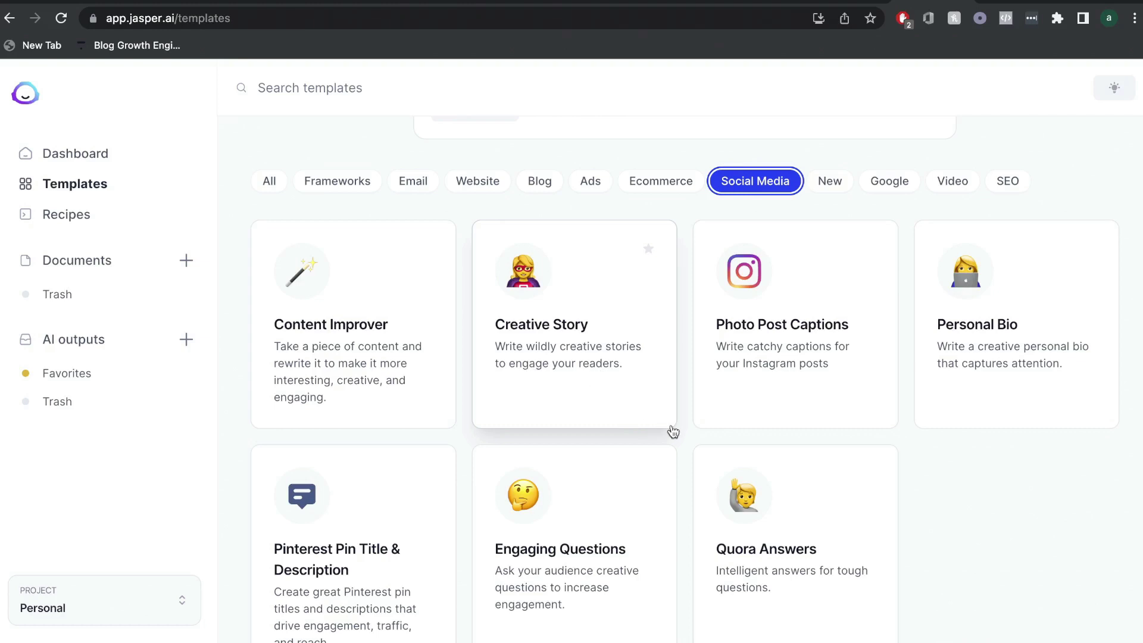
Filter by Google, Video and SEO templates, then show All templates again
click(885, 189)
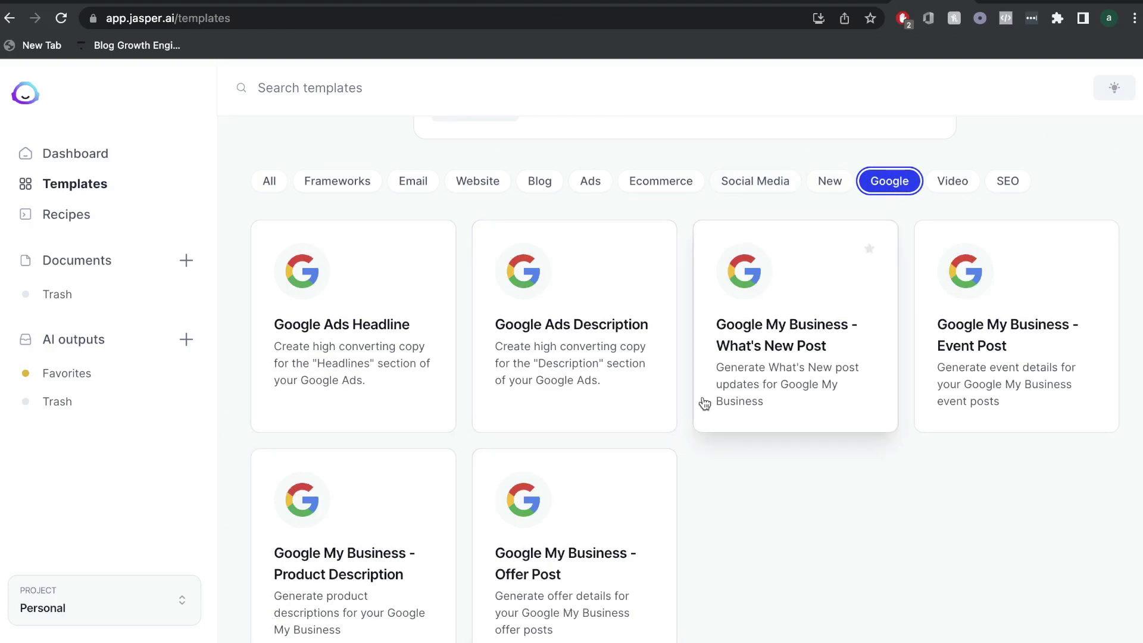
click(944, 186)
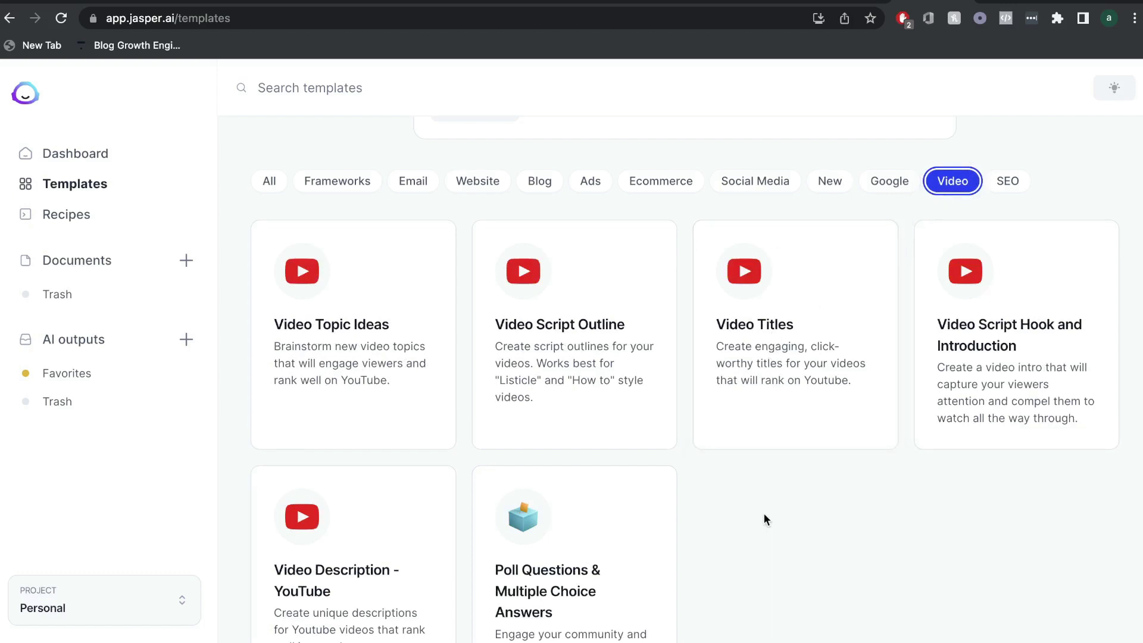
scroll(722, 387, down, 1)
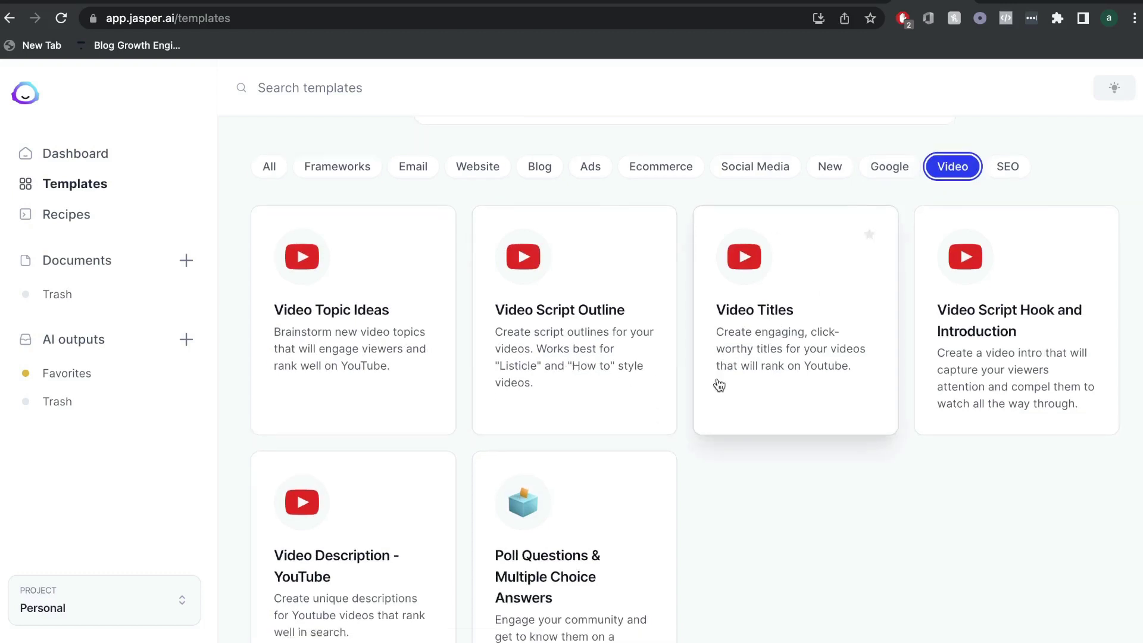
scroll(670, 528, down, 1)
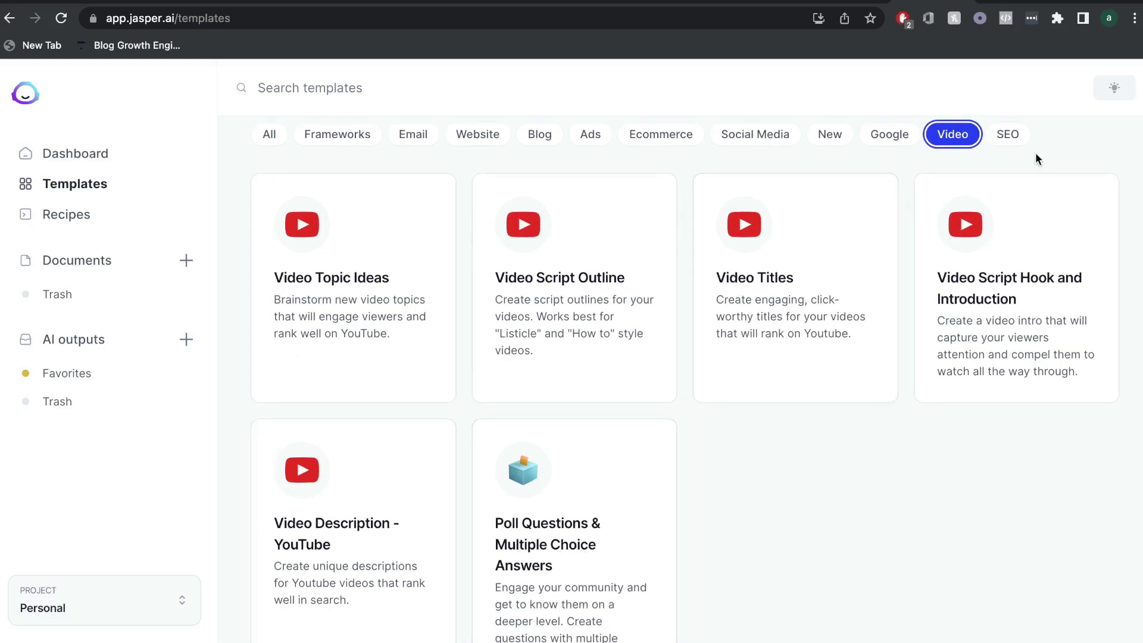
click(1012, 135)
scroll(604, 365, up, 2)
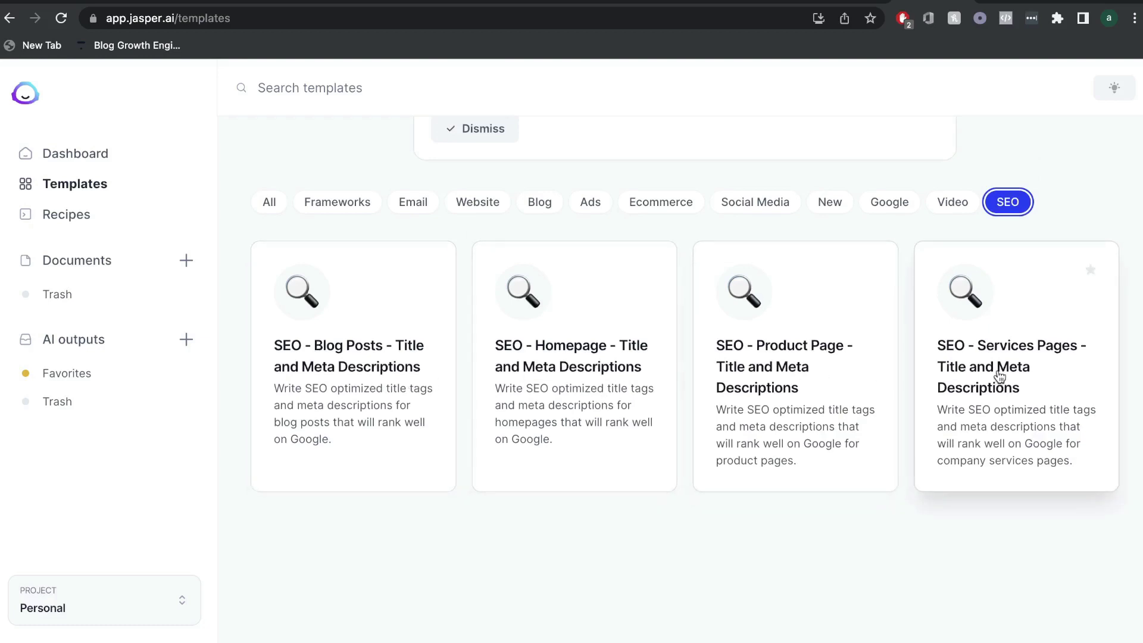
scroll(977, 375, up, 3)
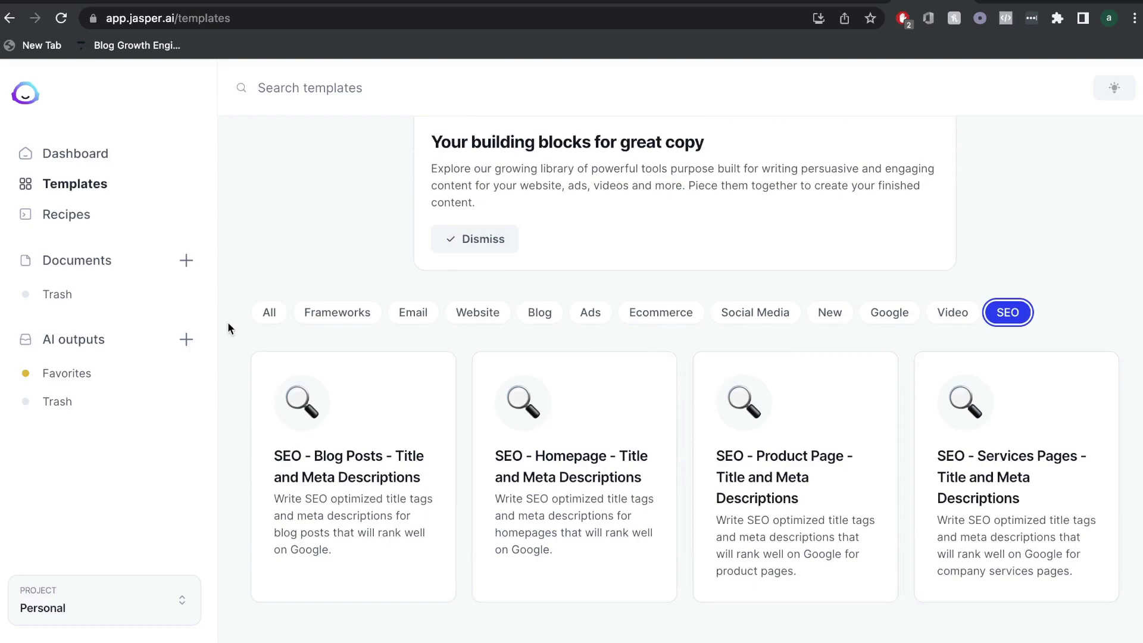
click(268, 321)
scroll(430, 355, up, 1)
scroll(431, 356, down, 9)
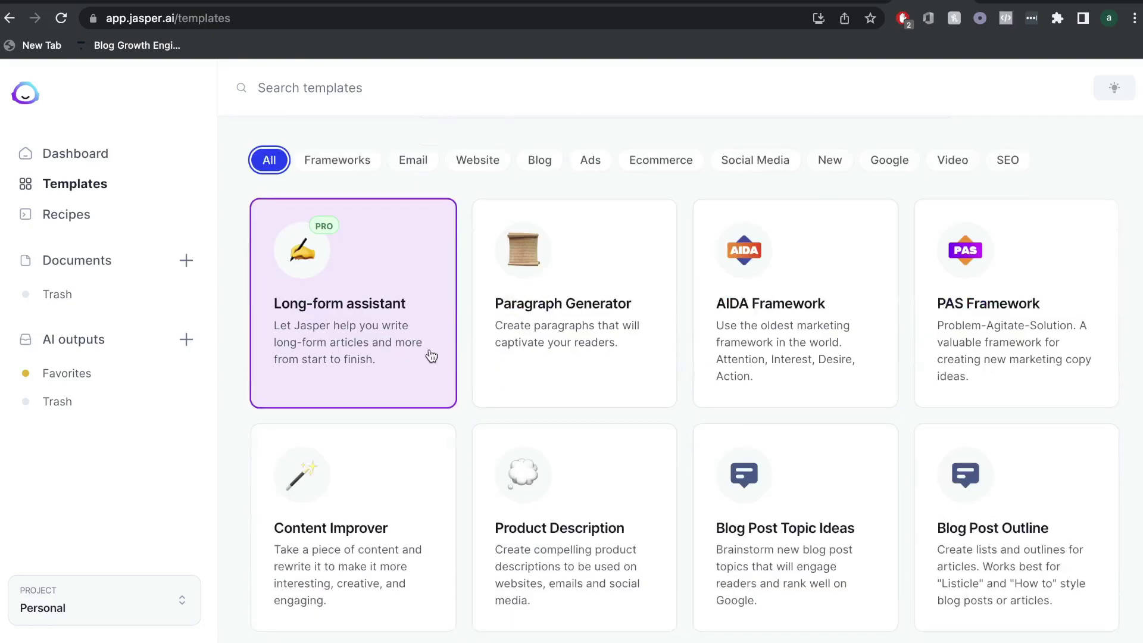
scroll(431, 356, down, 8)
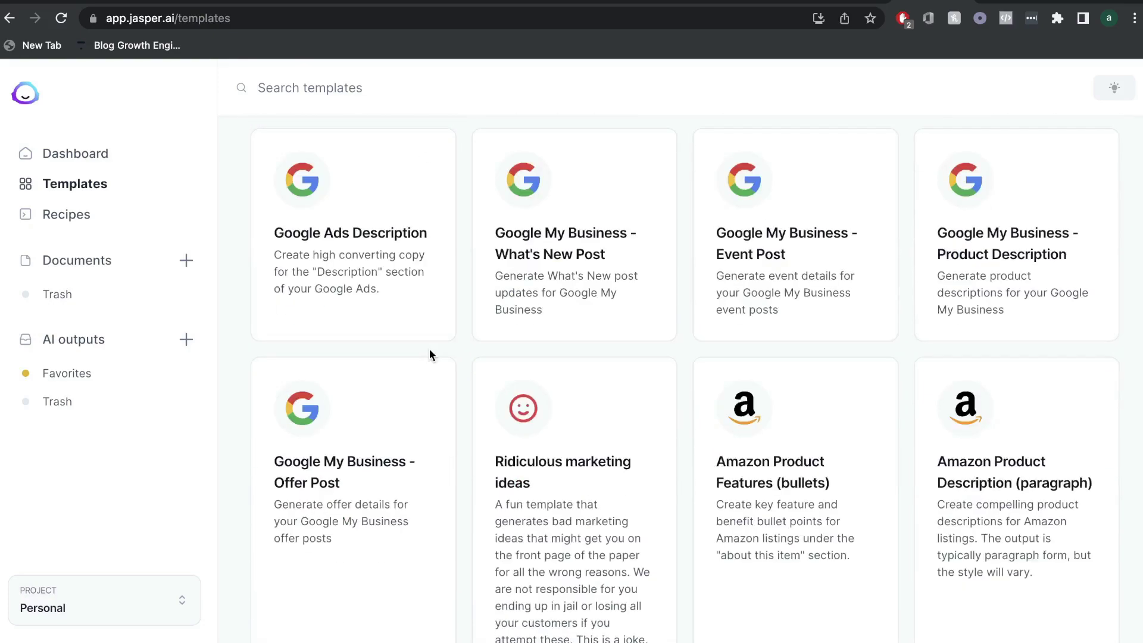
scroll(431, 356, down, 12)
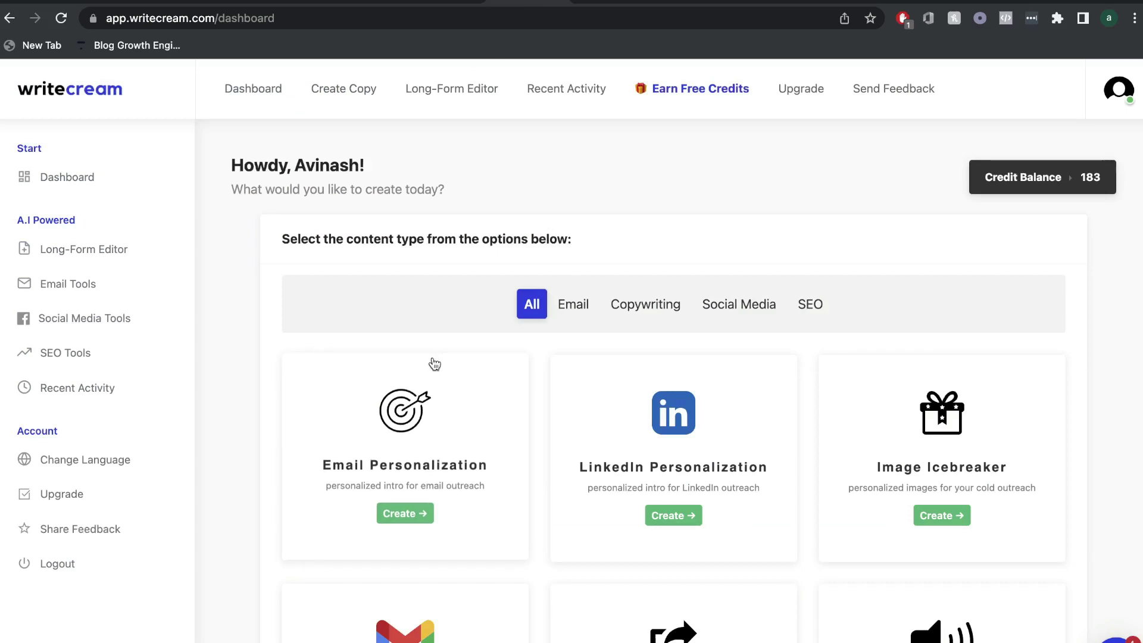
Filter Writecream's dashboard to the email tools and scroll through them
click(577, 308)
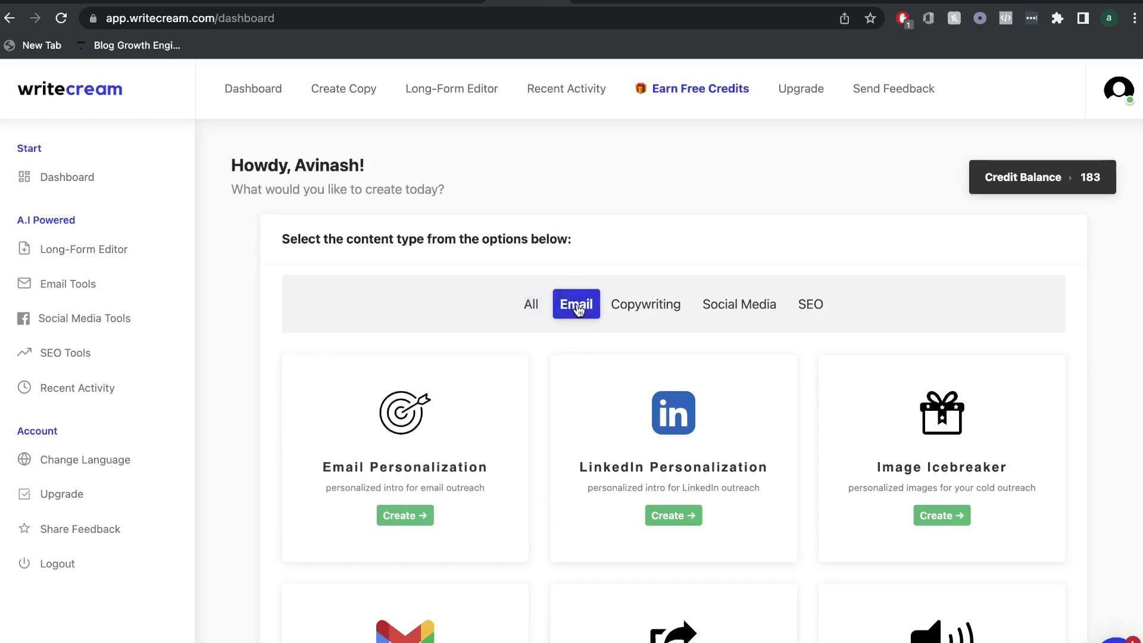
scroll(576, 307, down, 3)
scroll(564, 316, down, 2)
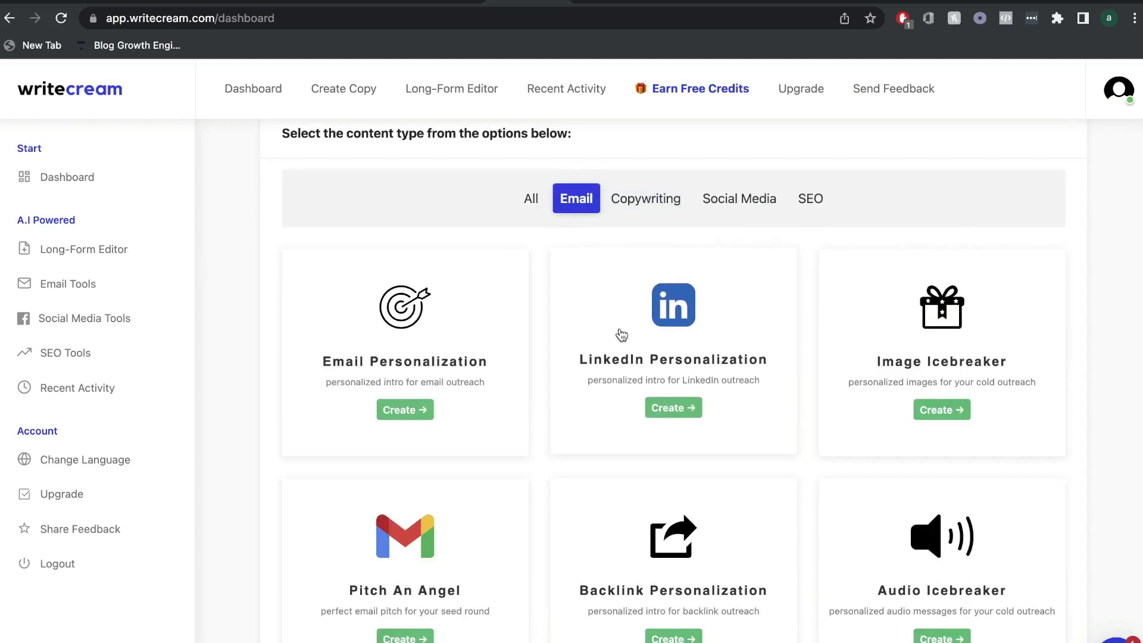
scroll(468, 339, down, 3)
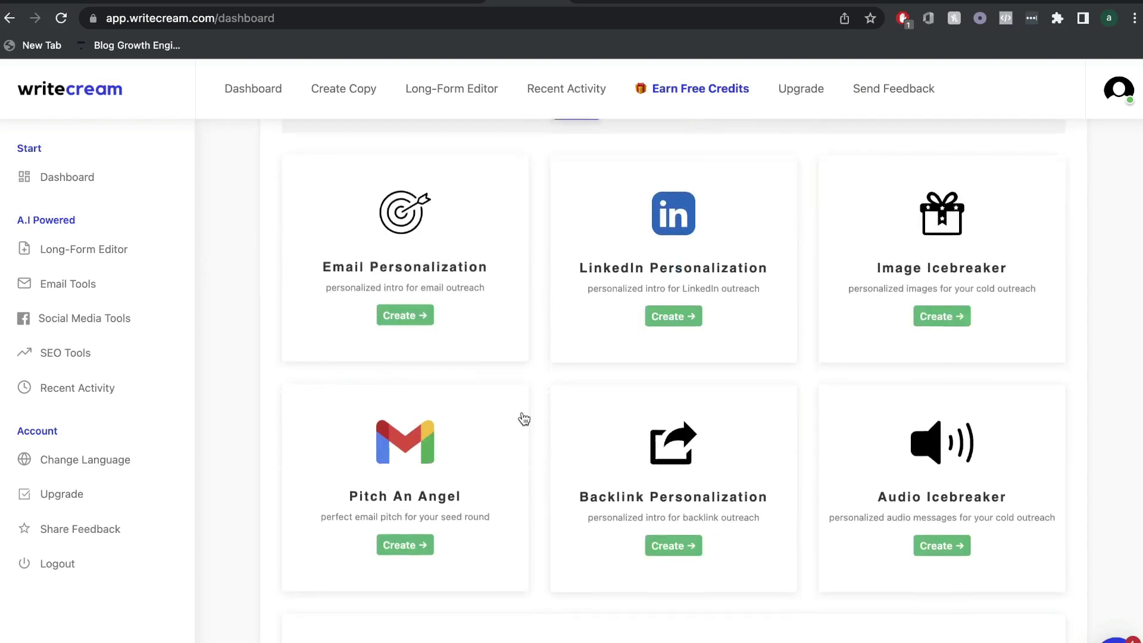
scroll(607, 475, down, 1)
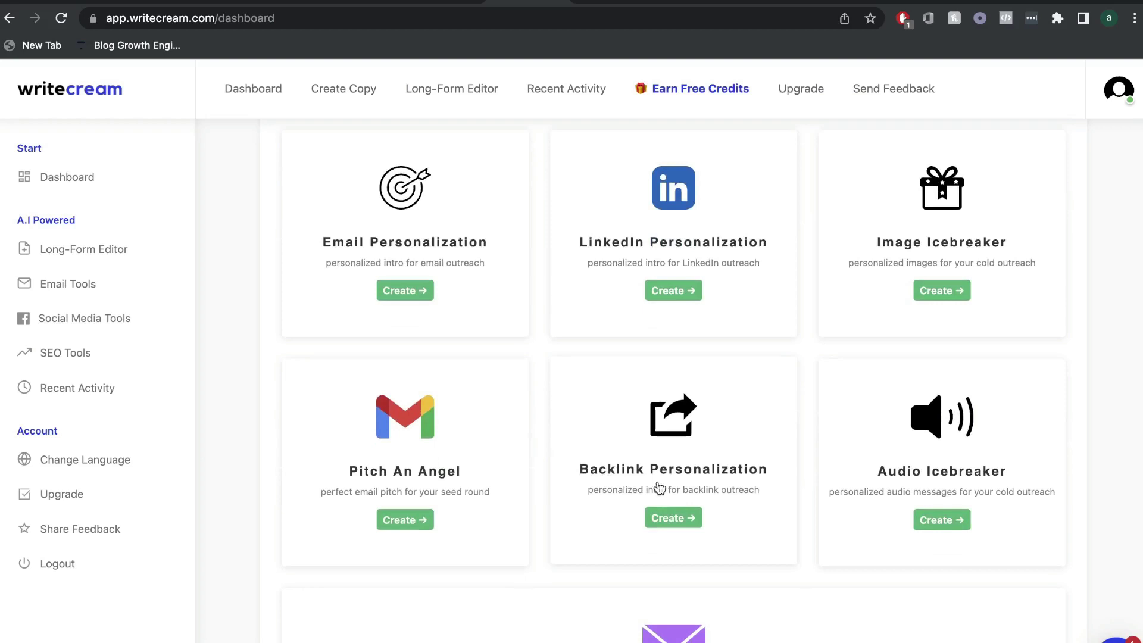
scroll(949, 485, up, 2)
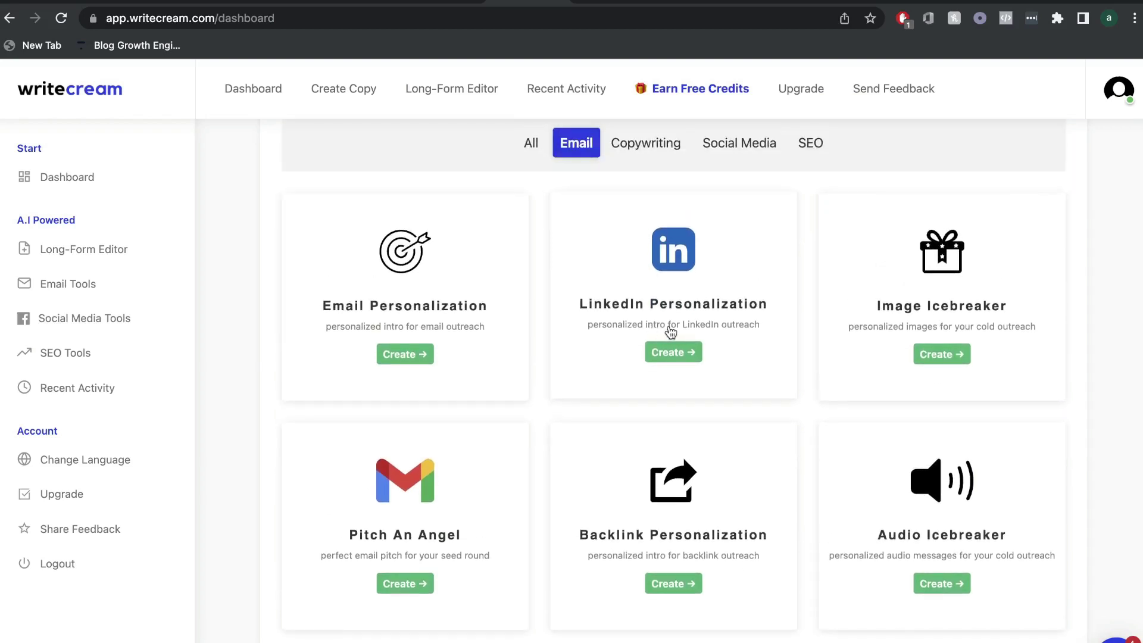
Show only the Copywriting templates and scroll through the list
click(645, 144)
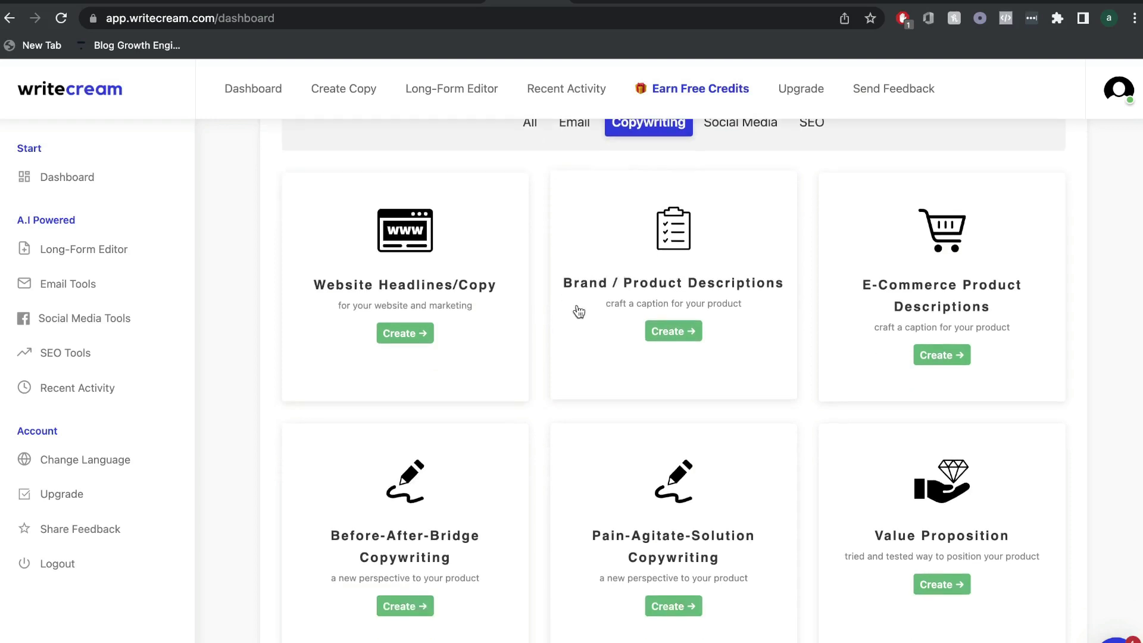
scroll(625, 333, down, 1)
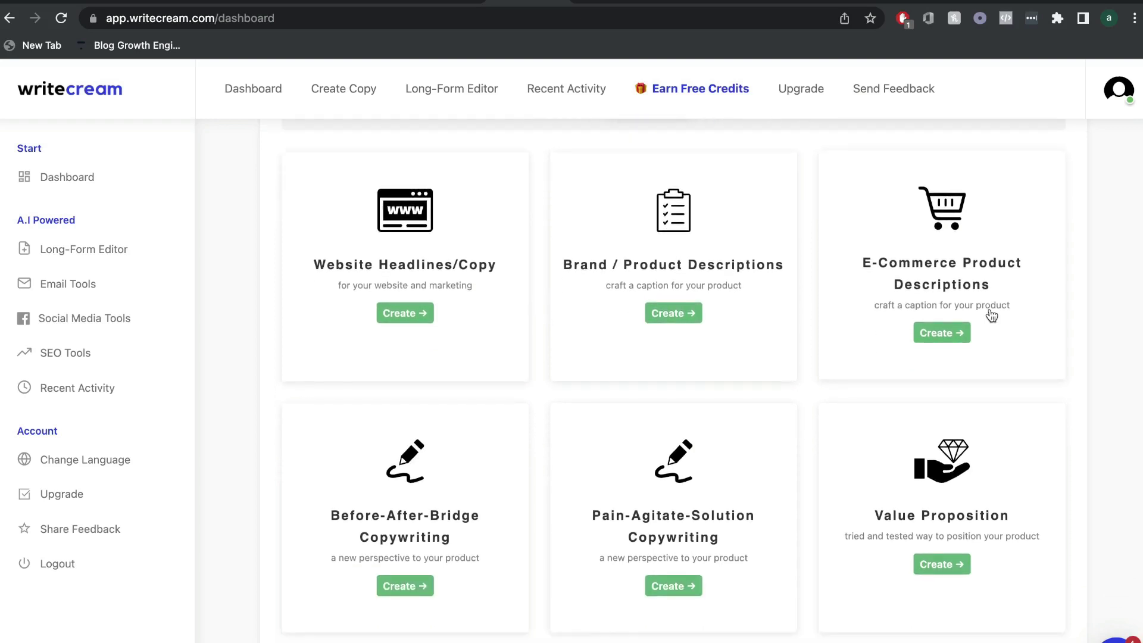
scroll(991, 316, down, 5)
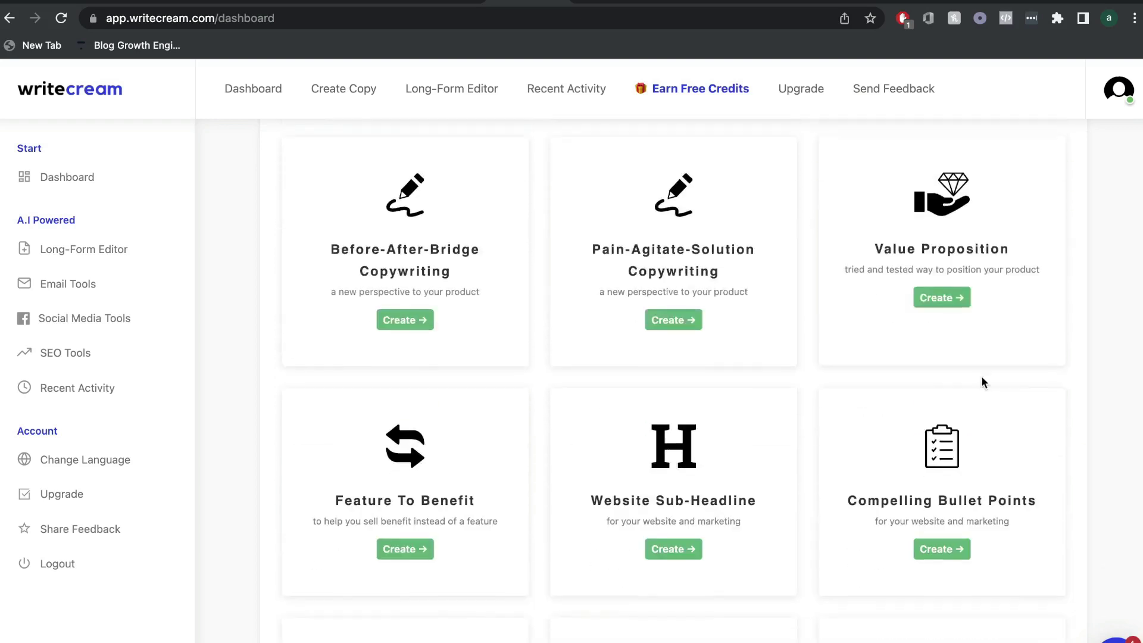
scroll(626, 494, down, 4)
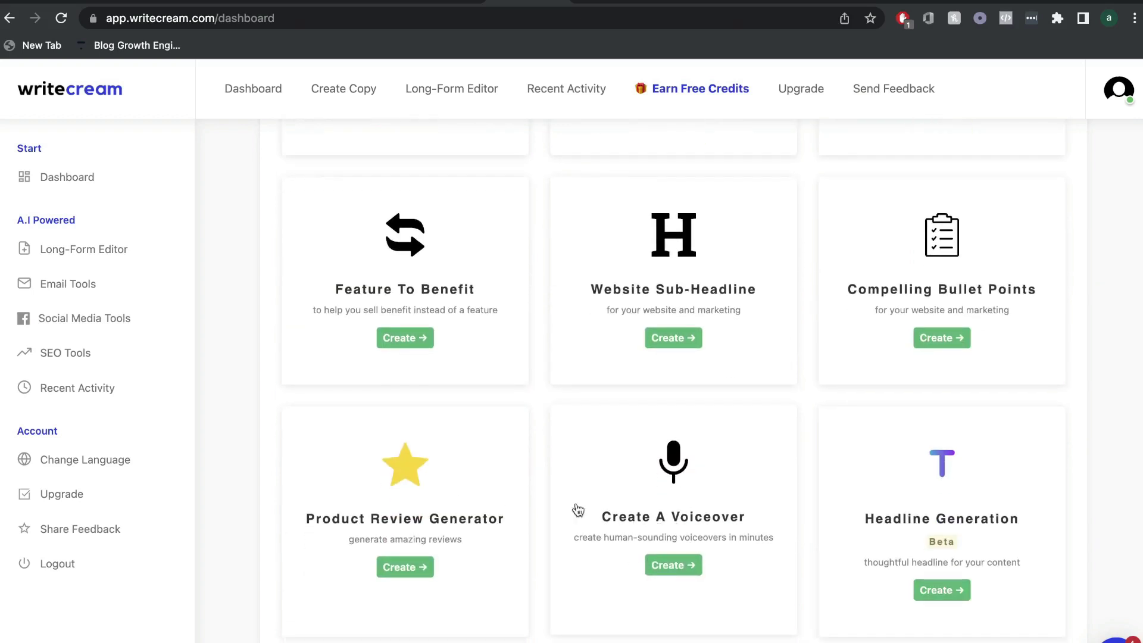
scroll(419, 549, down, 3)
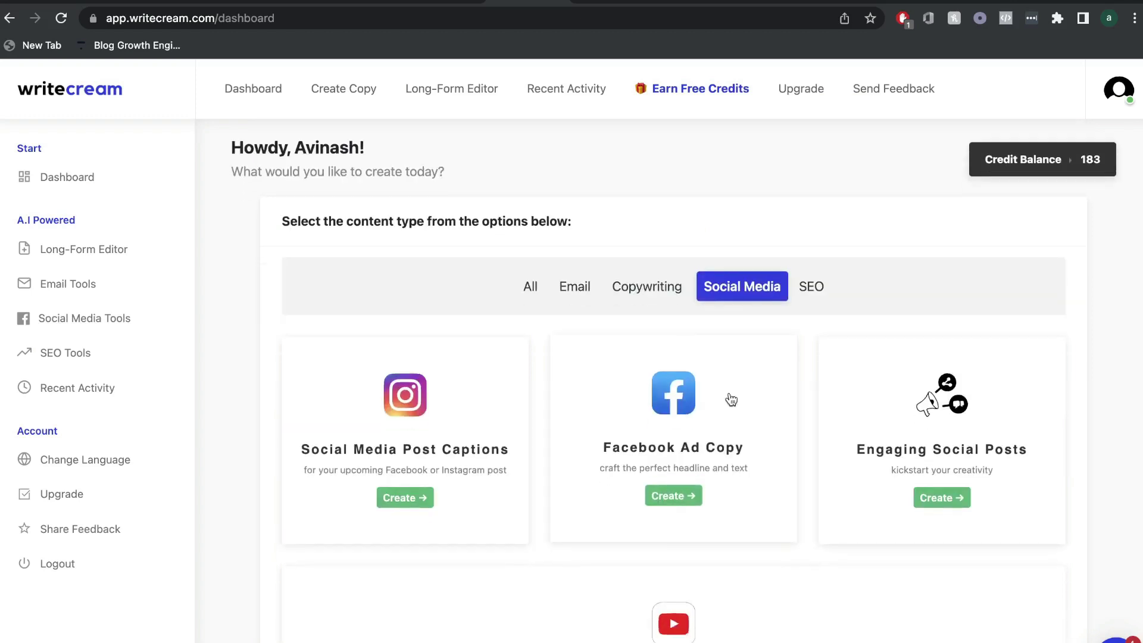
scroll(730, 401, down, 2)
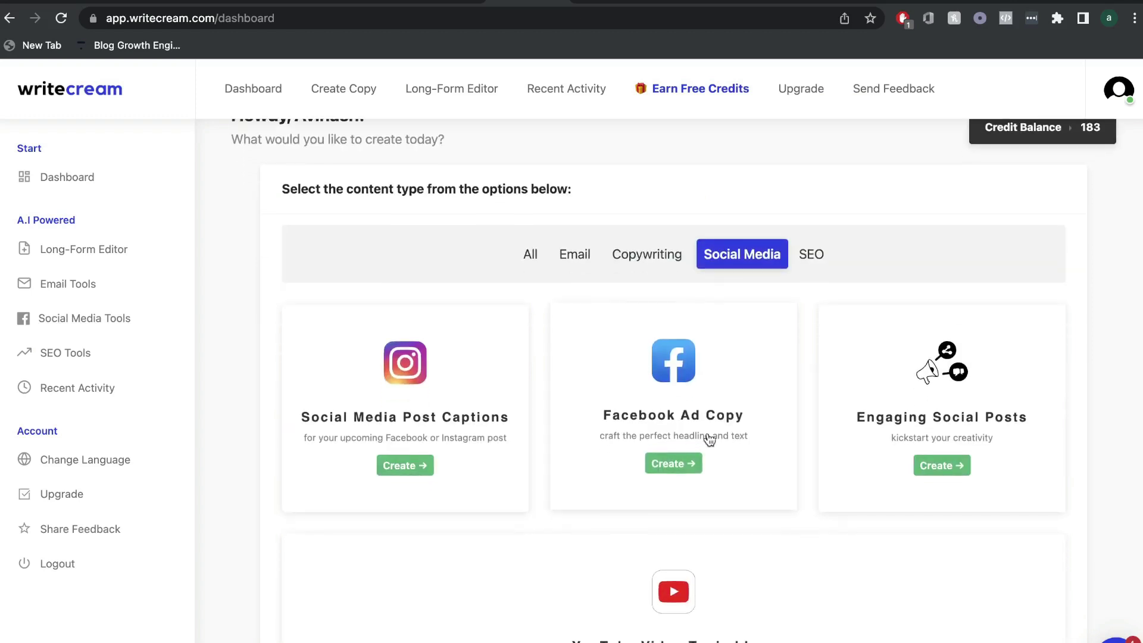
scroll(709, 439, down, 1)
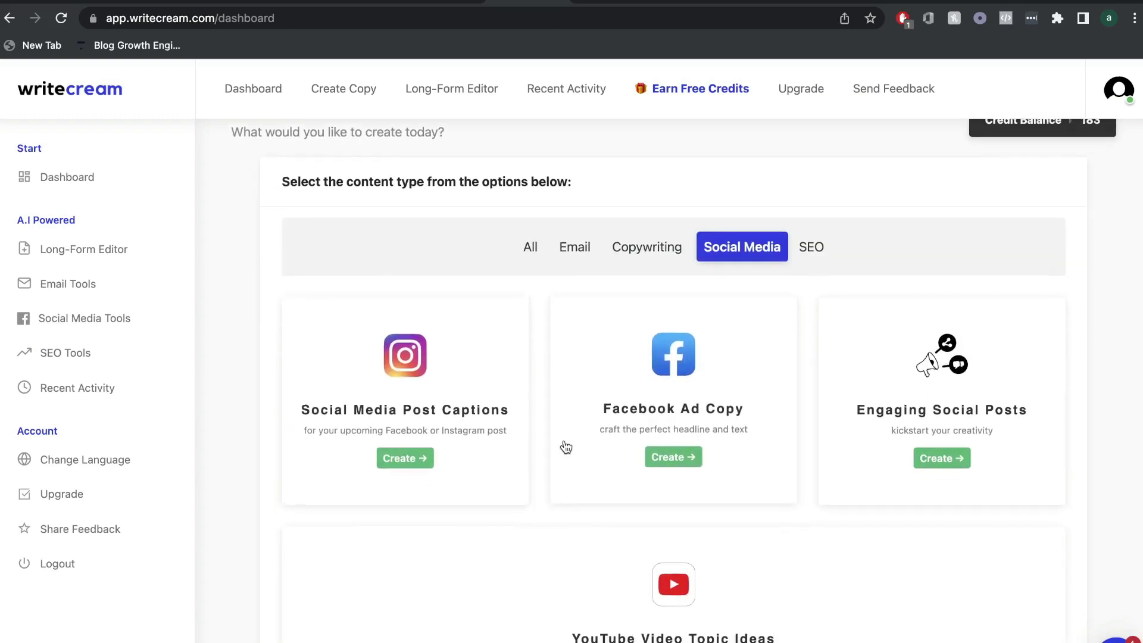
scroll(670, 453, down, 1)
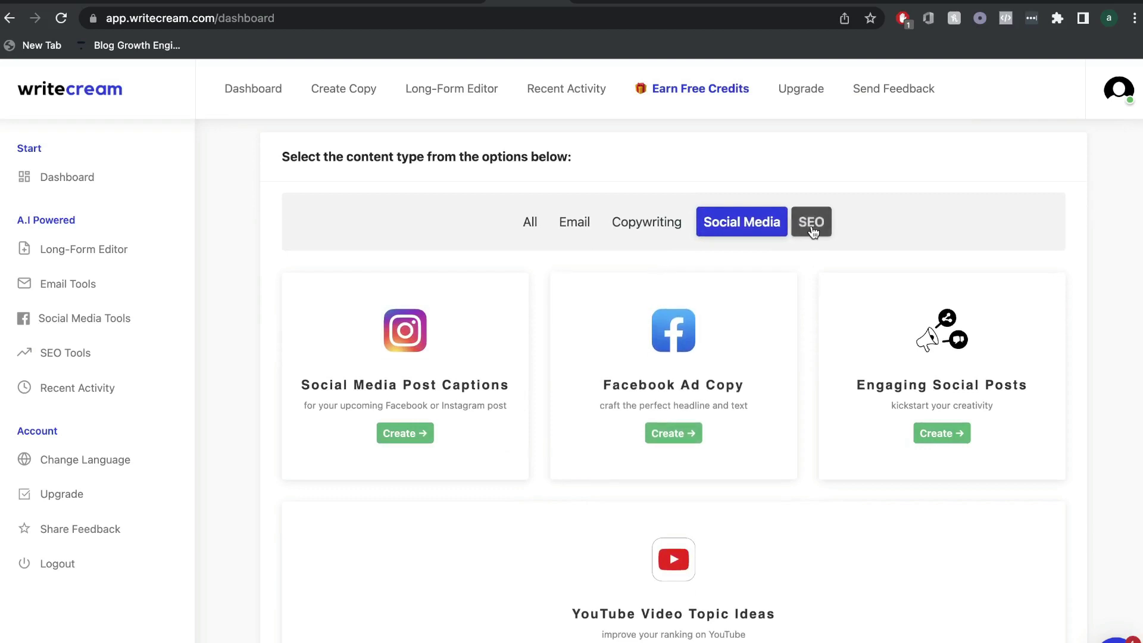
Browse the Social Media templates, then the SEO templates
click(812, 226)
click(742, 221)
scroll(751, 359, down, 2)
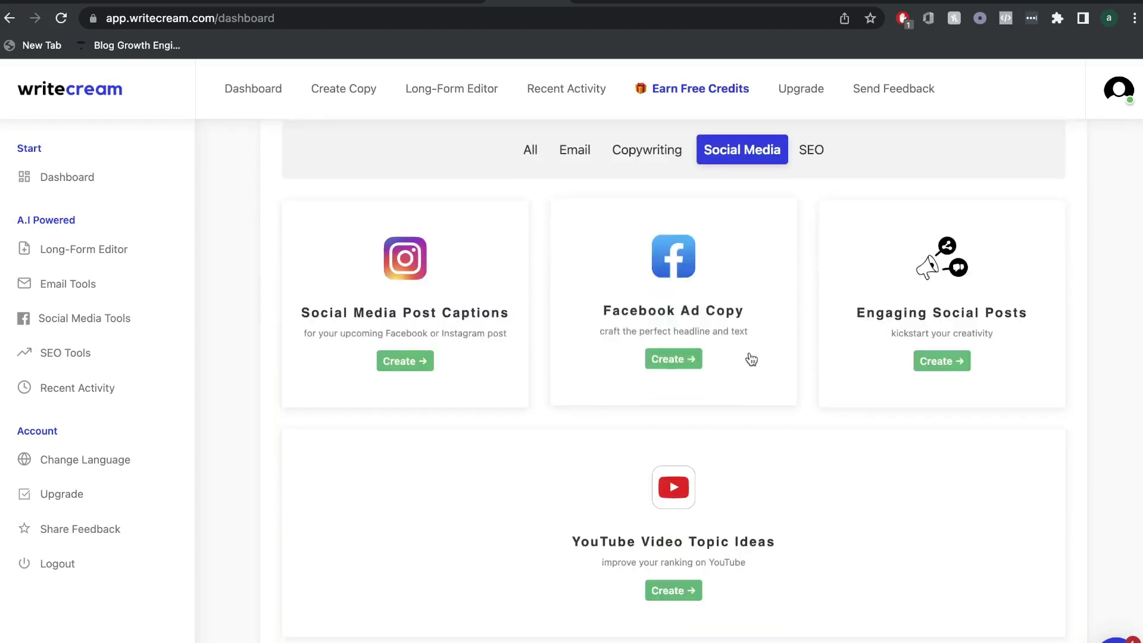
scroll(842, 197, up, 3)
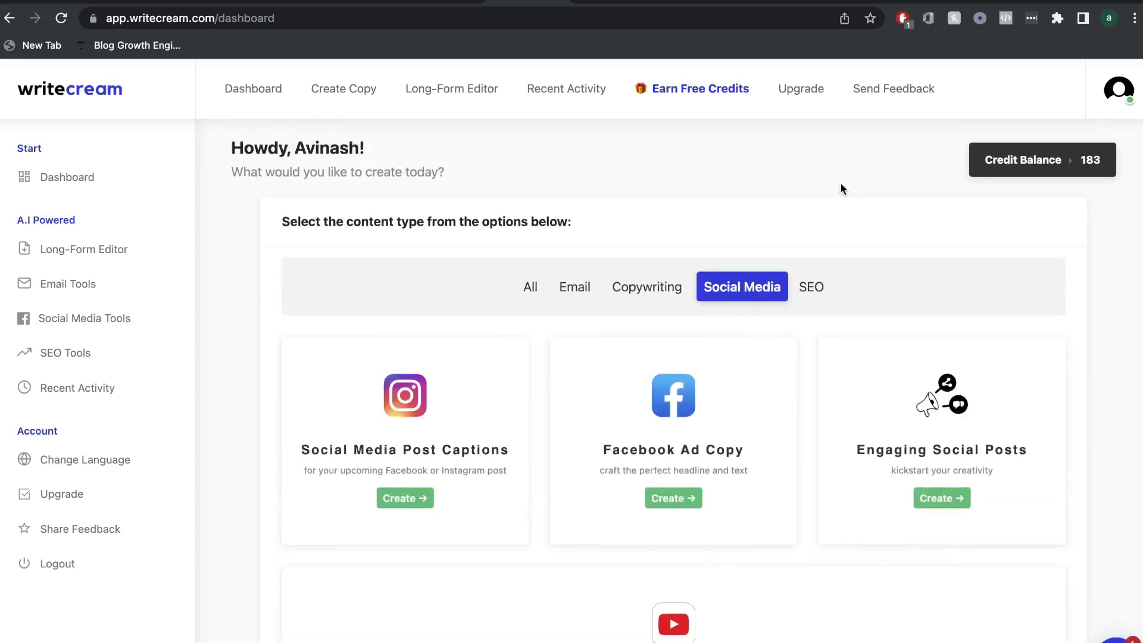
click(811, 288)
scroll(815, 302, down, 3)
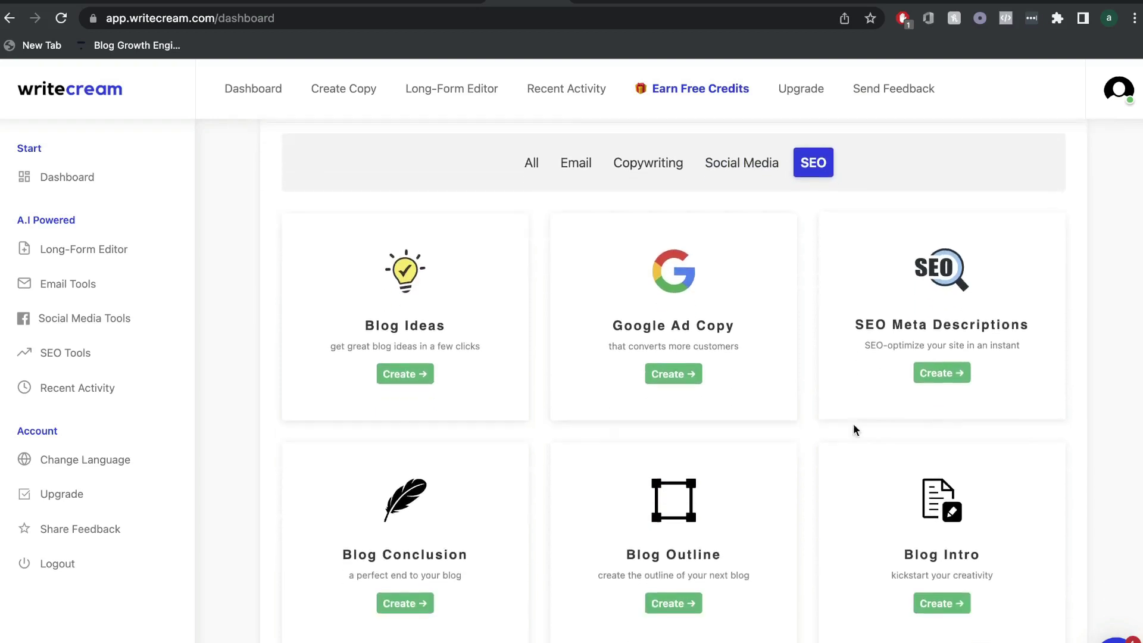
scroll(875, 383, down, 2)
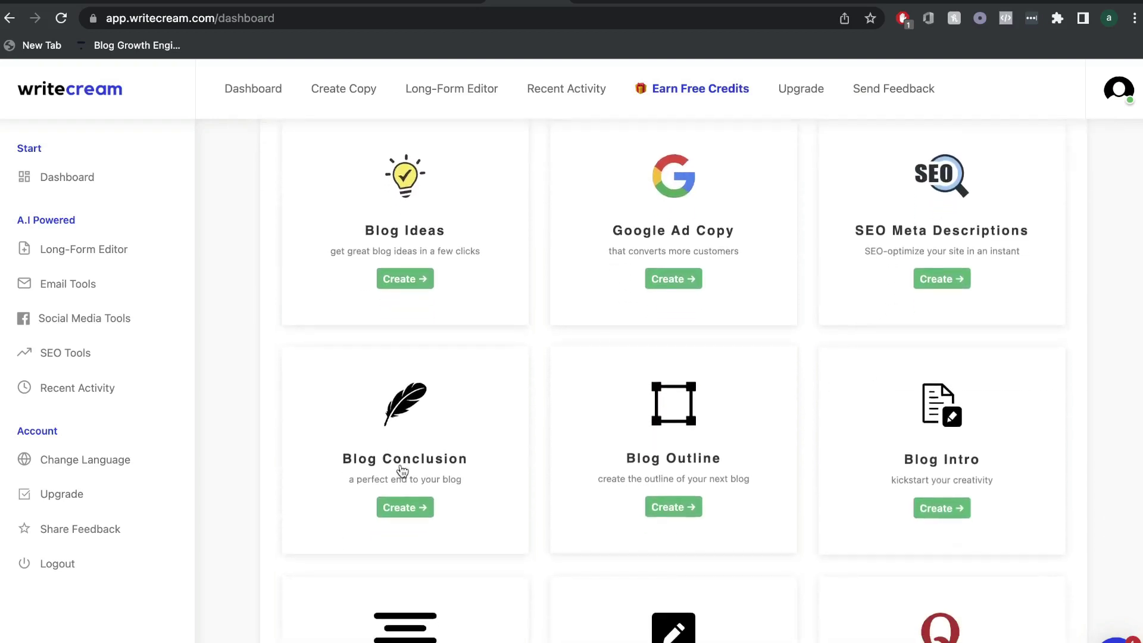
scroll(748, 465, down, 3)
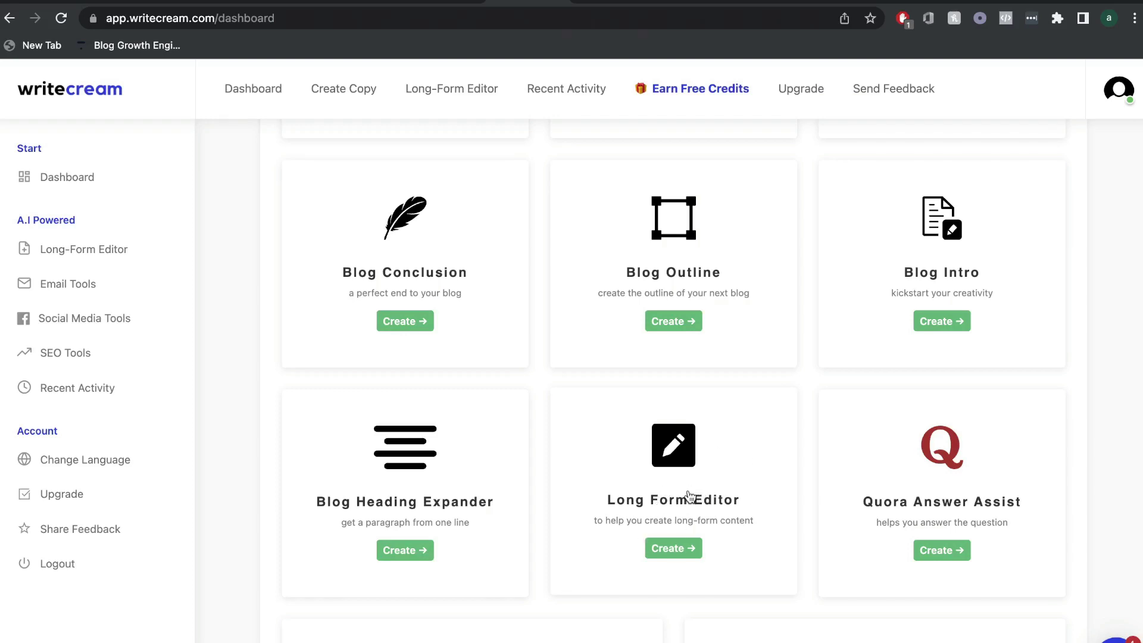
scroll(689, 497, down, 2)
scroll(943, 452, down, 2)
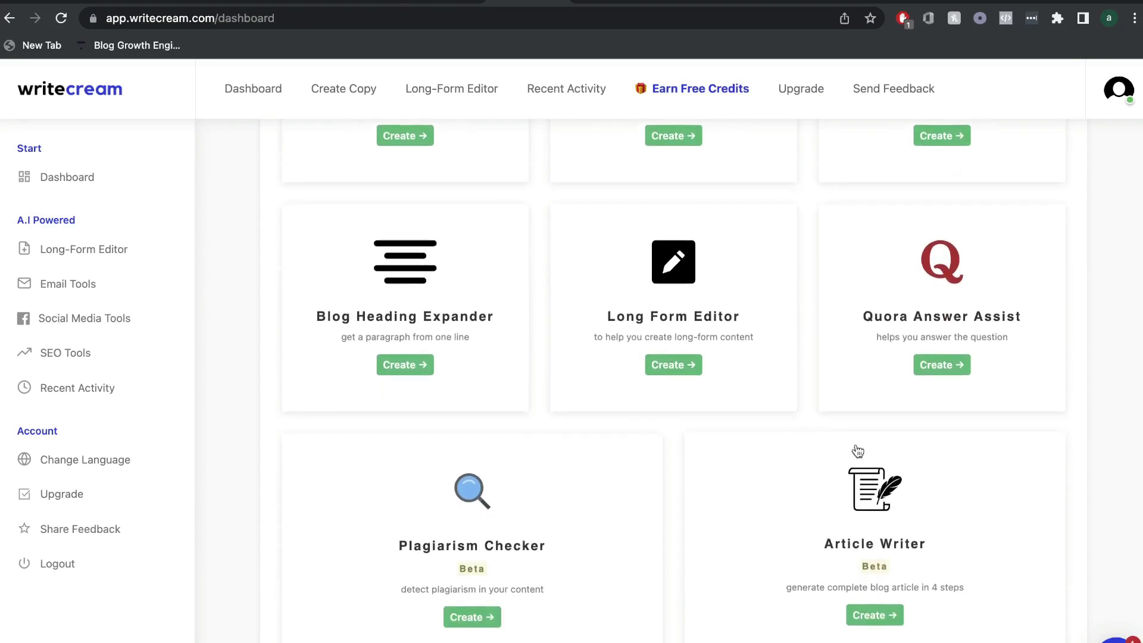
scroll(735, 563, down, 1)
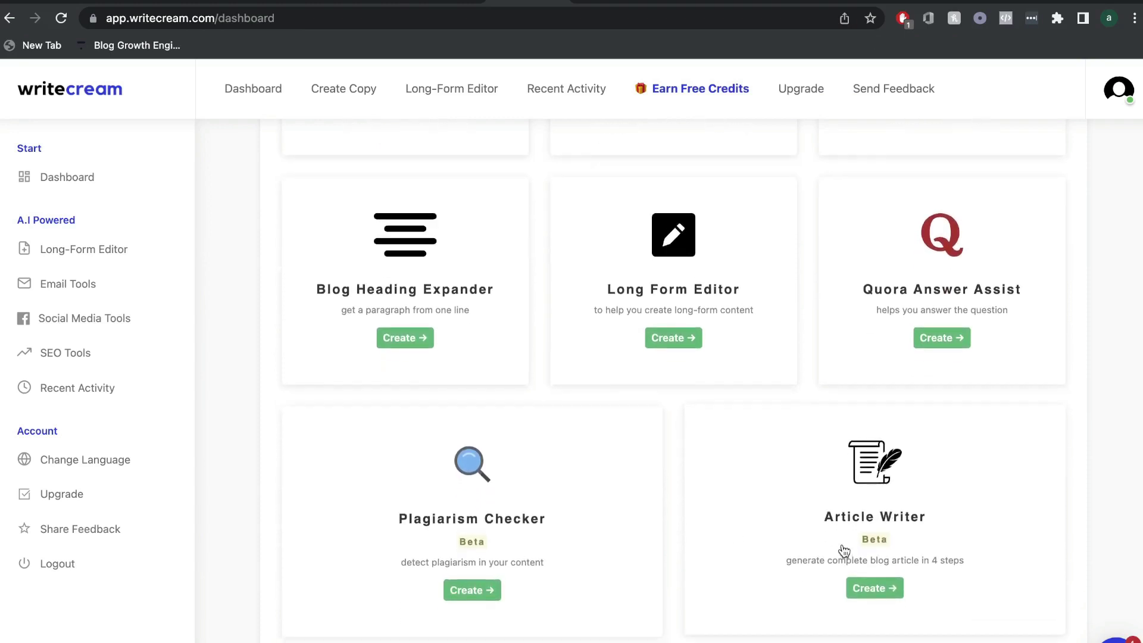
scroll(822, 475, up, 10)
Show every template again and scroll down to the Create A Voiceover card
click(532, 303)
scroll(658, 337, down, 1)
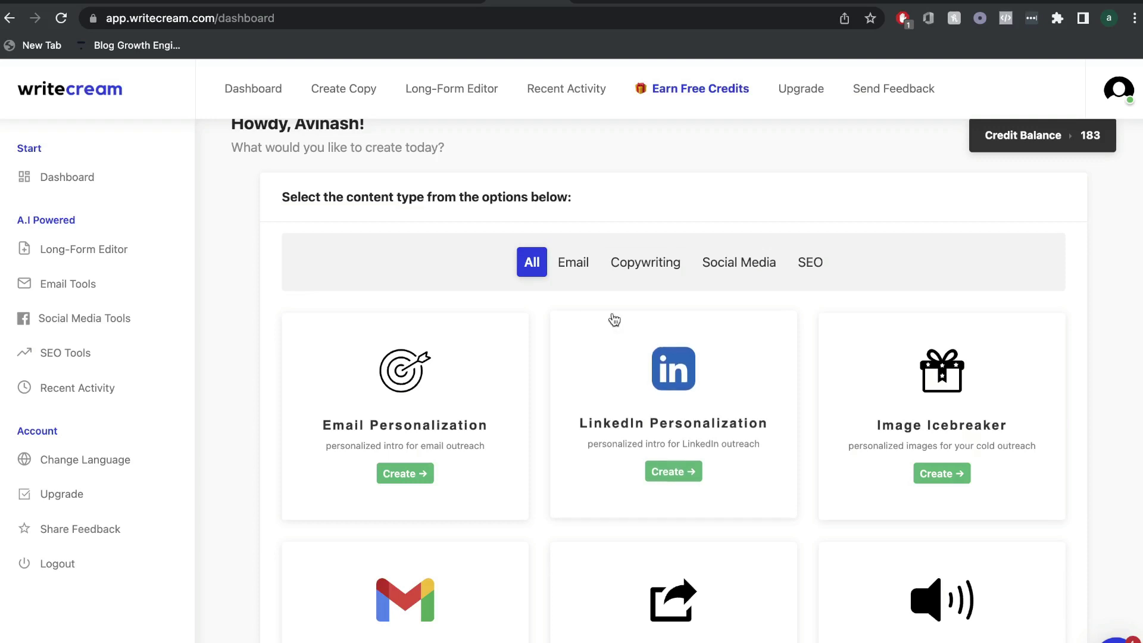
scroll(528, 302, down, 1)
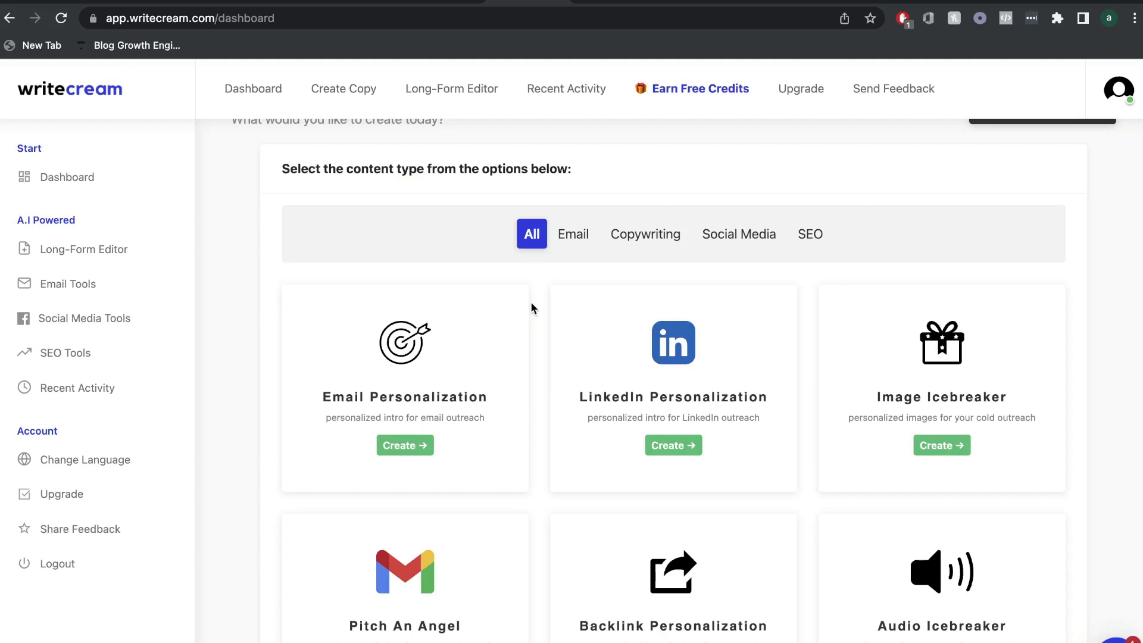
scroll(500, 259, down, 5)
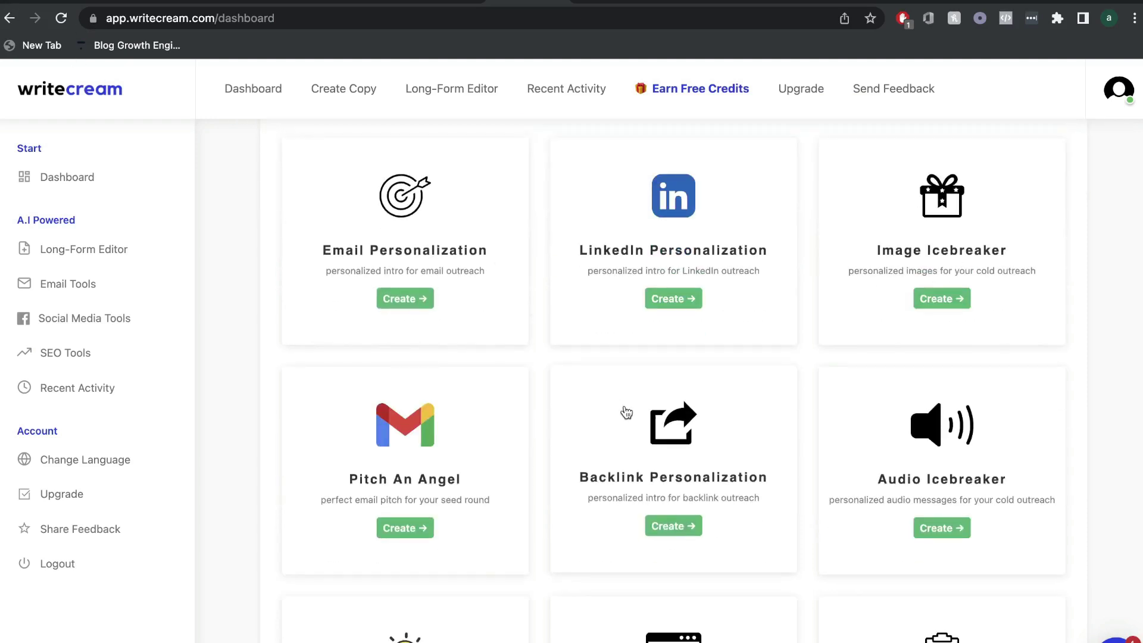
scroll(635, 369, down, 10)
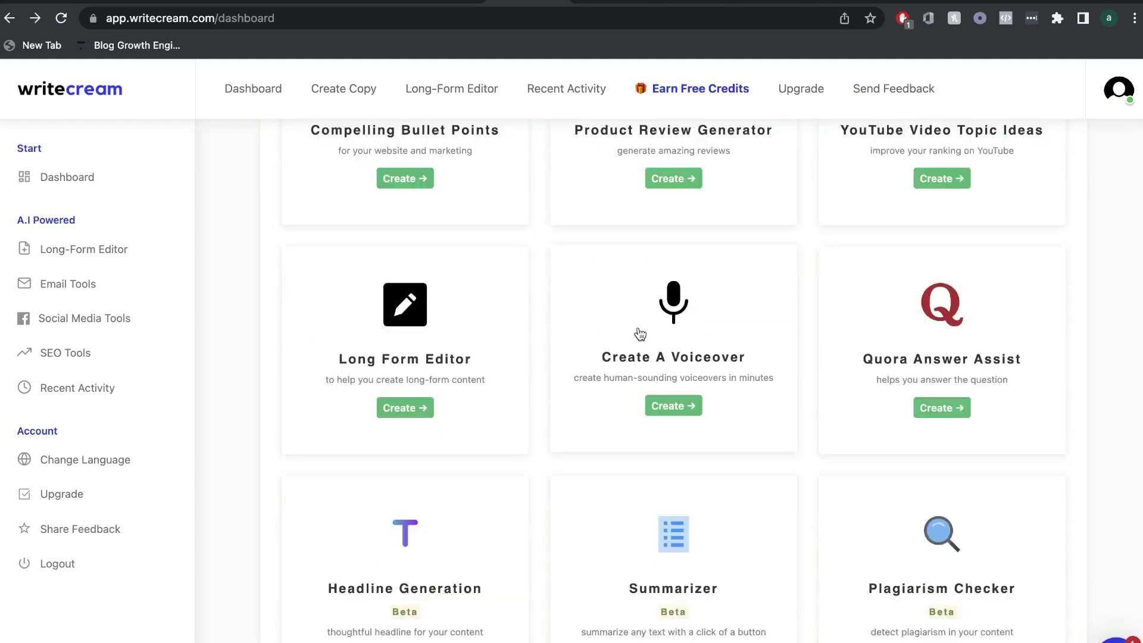
Start a new voiceover, review the language and voice lists, and keep English, US with Matthew, Male
click(616, 396)
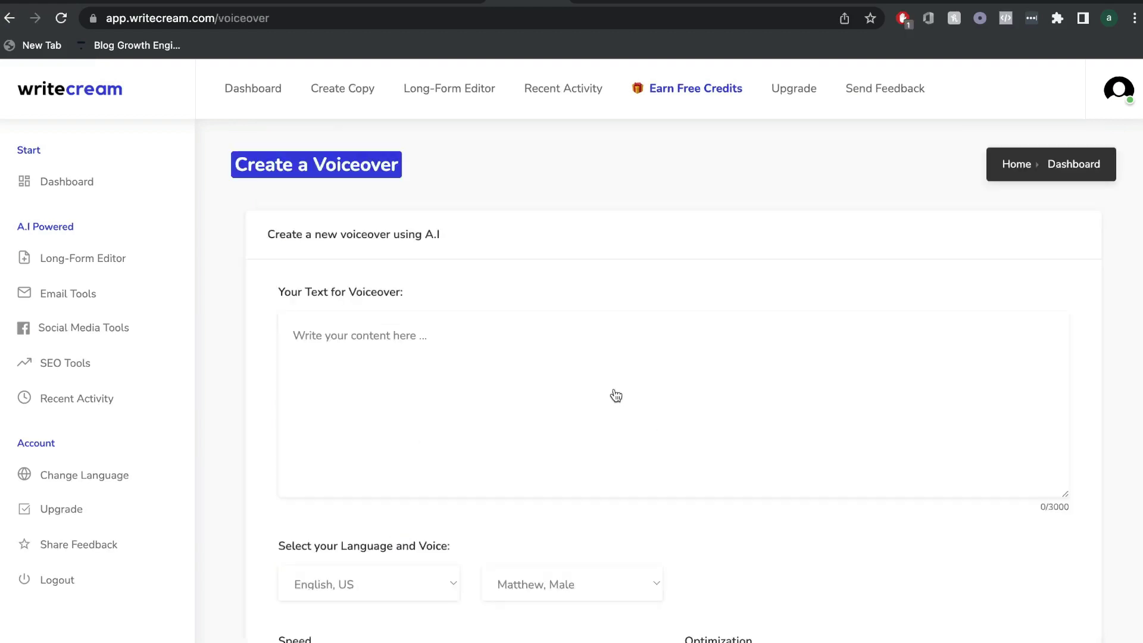
scroll(615, 395, down, 1)
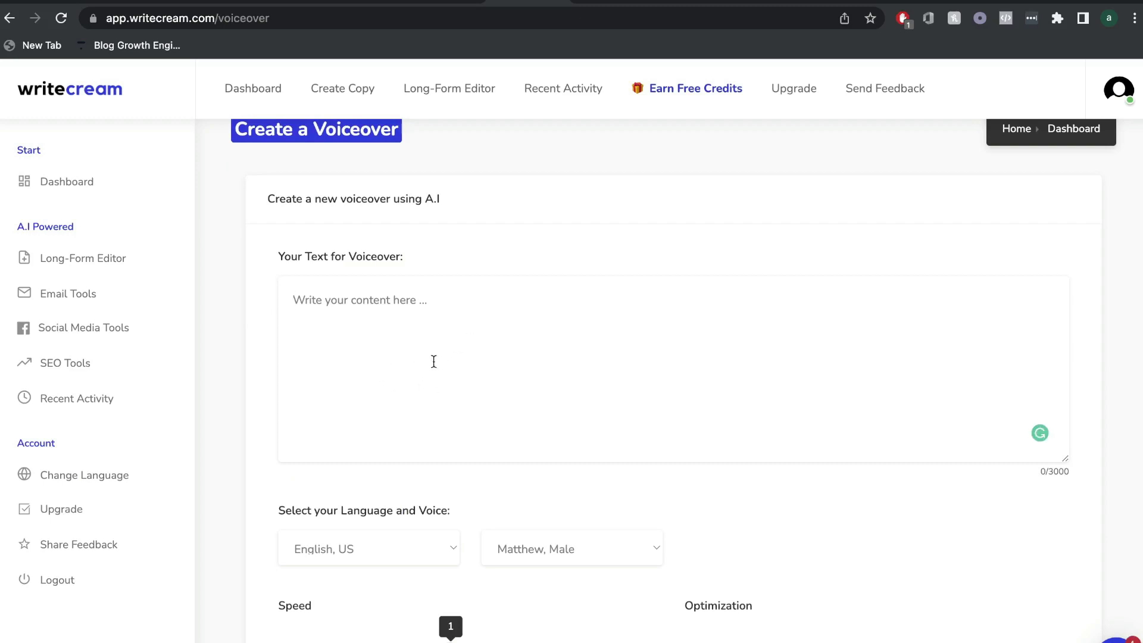
scroll(435, 360, down, 1)
scroll(445, 388, down, 1)
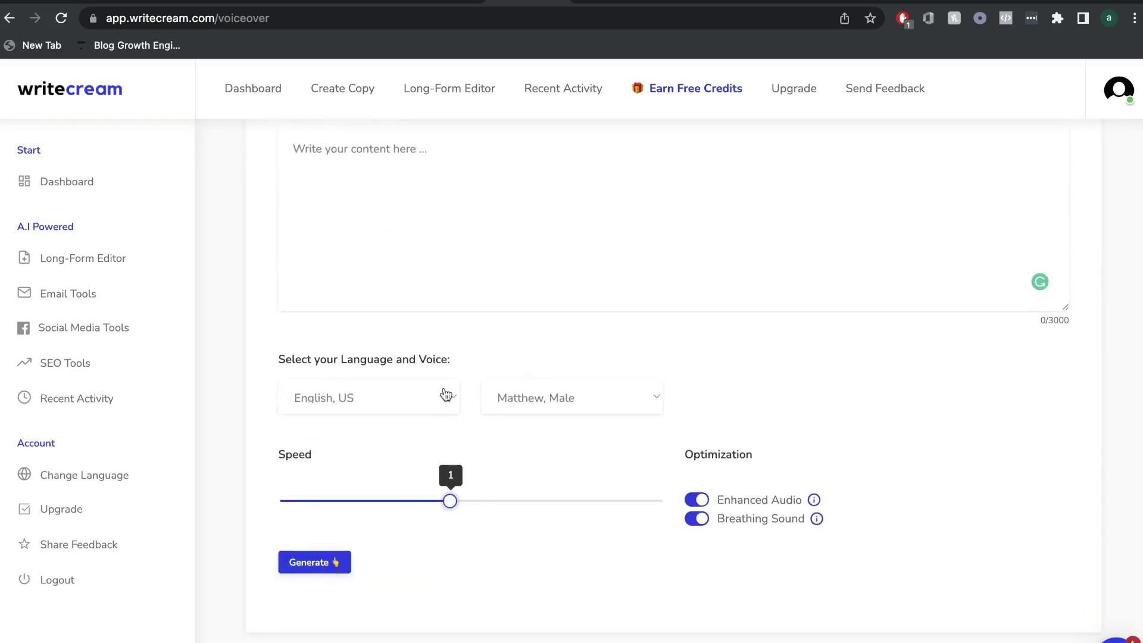
scroll(447, 369, up, 2)
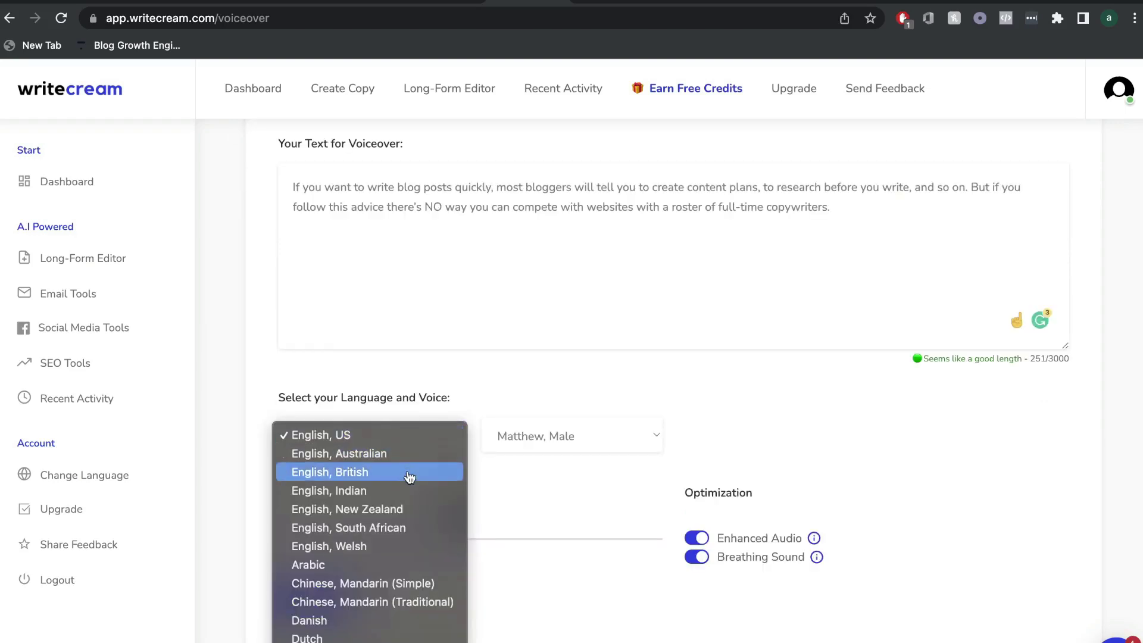
scroll(411, 523, down, 5)
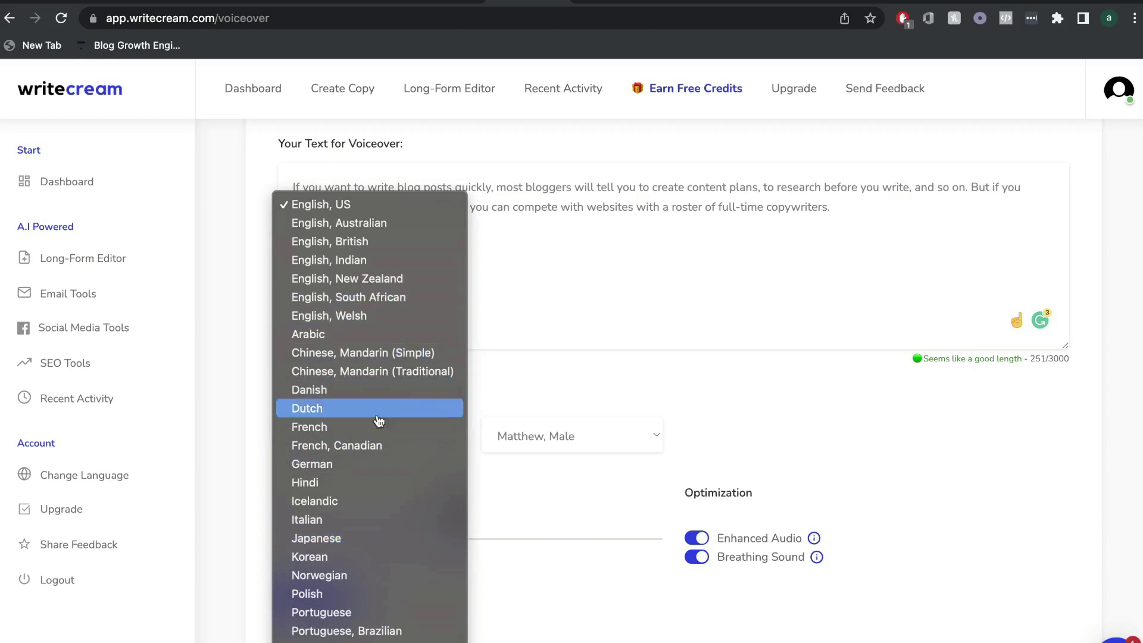
scroll(391, 544, down, 2)
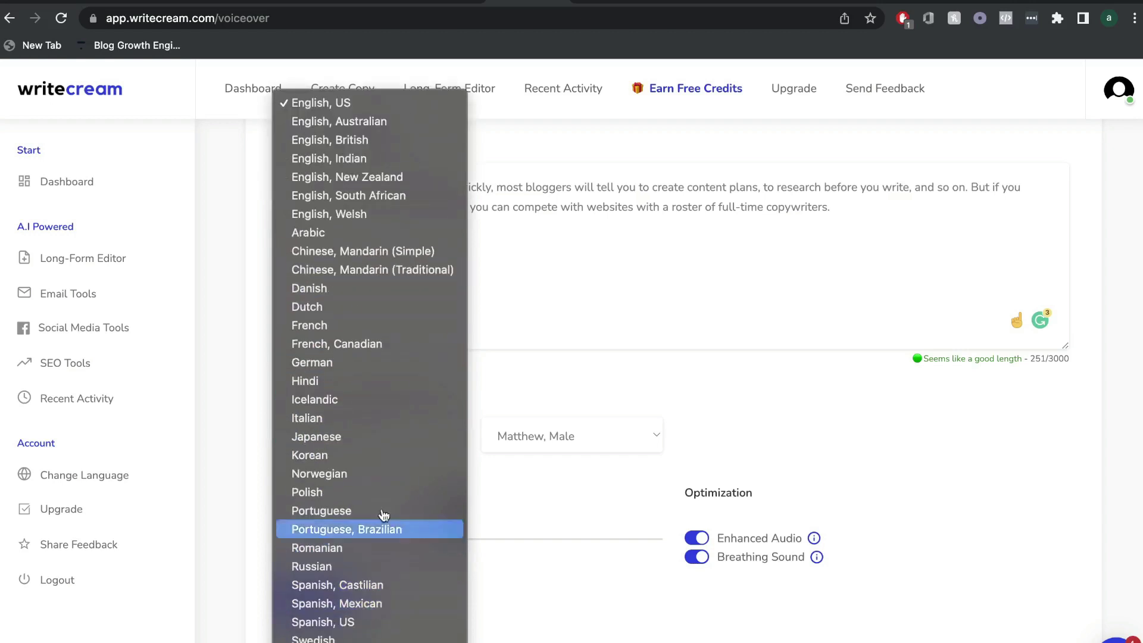
click(527, 408)
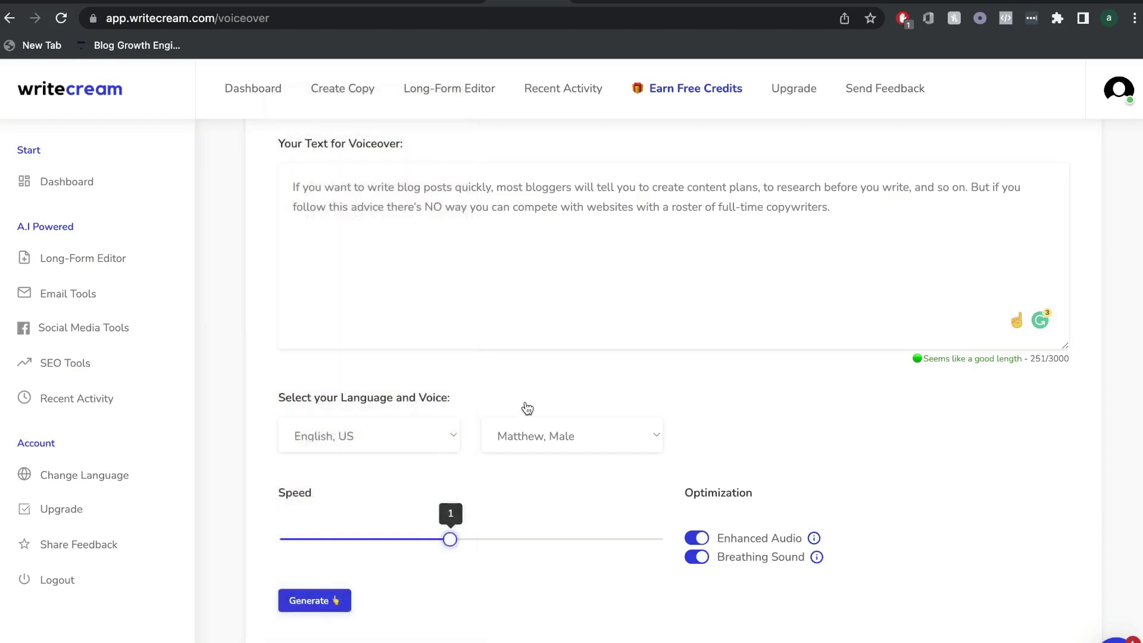
click(540, 441)
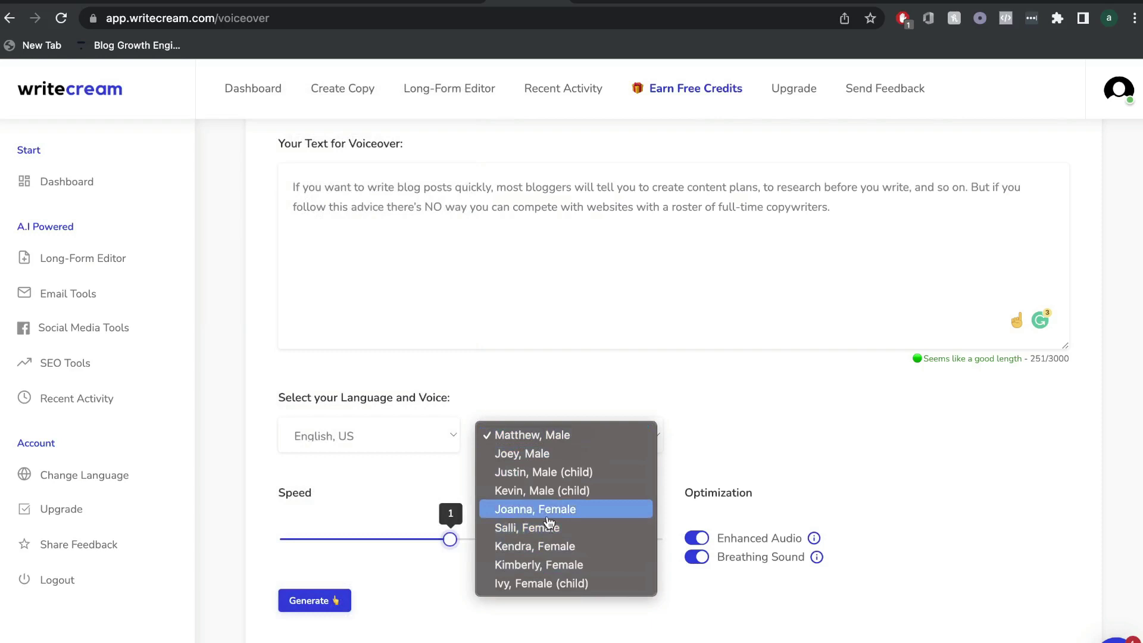
click(538, 388)
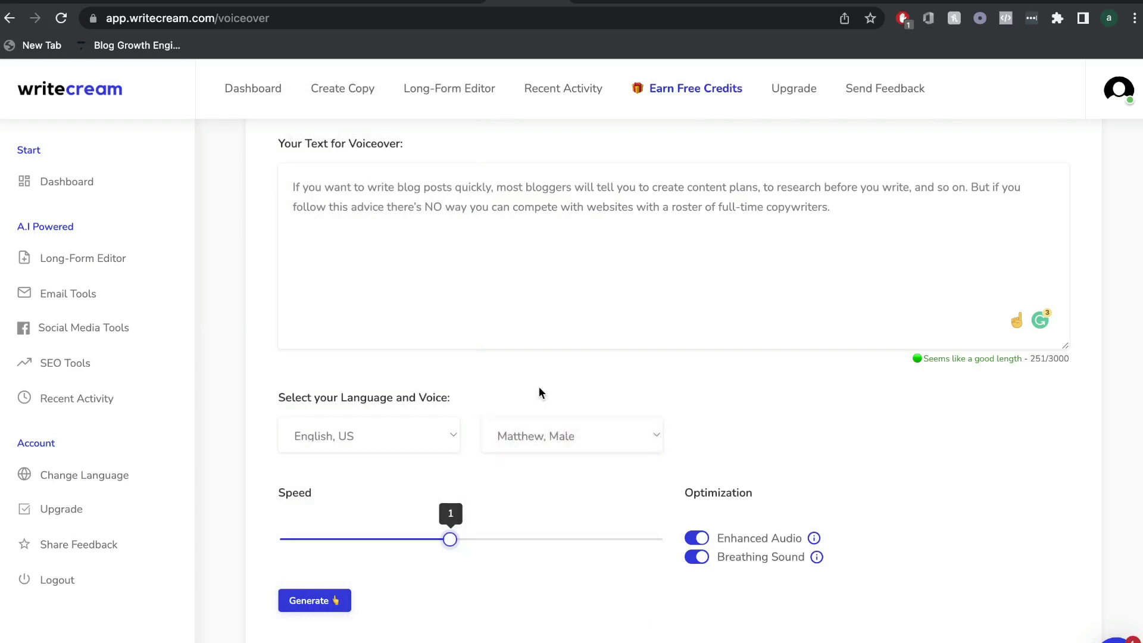
scroll(538, 389, down, 2)
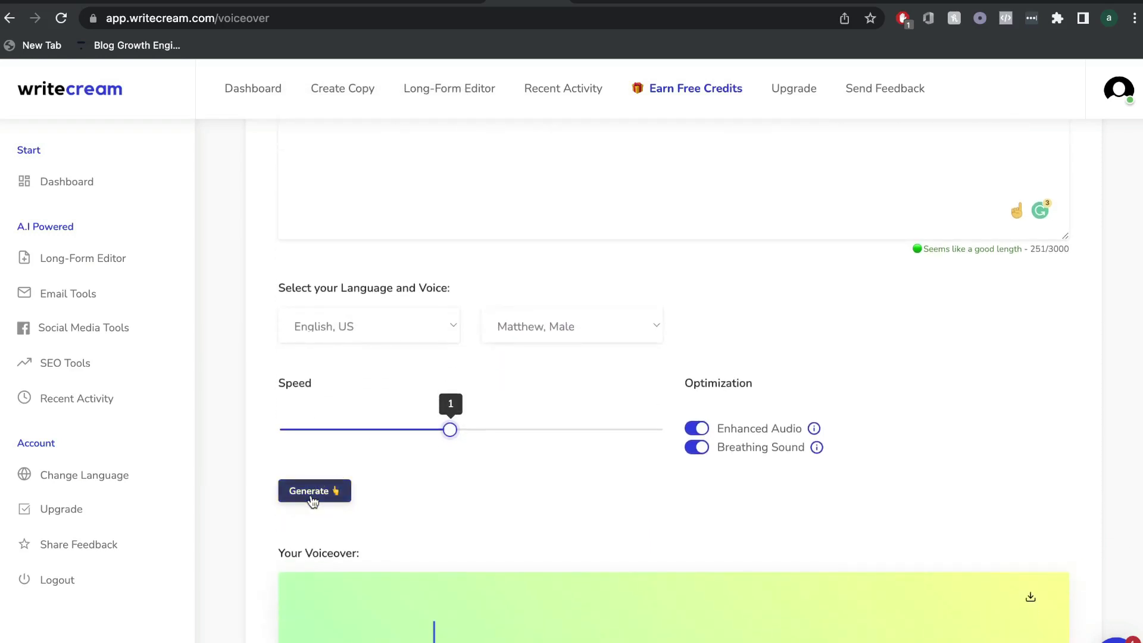
Generate the voiceover audio from the blog text
click(313, 494)
scroll(484, 464, down, 4)
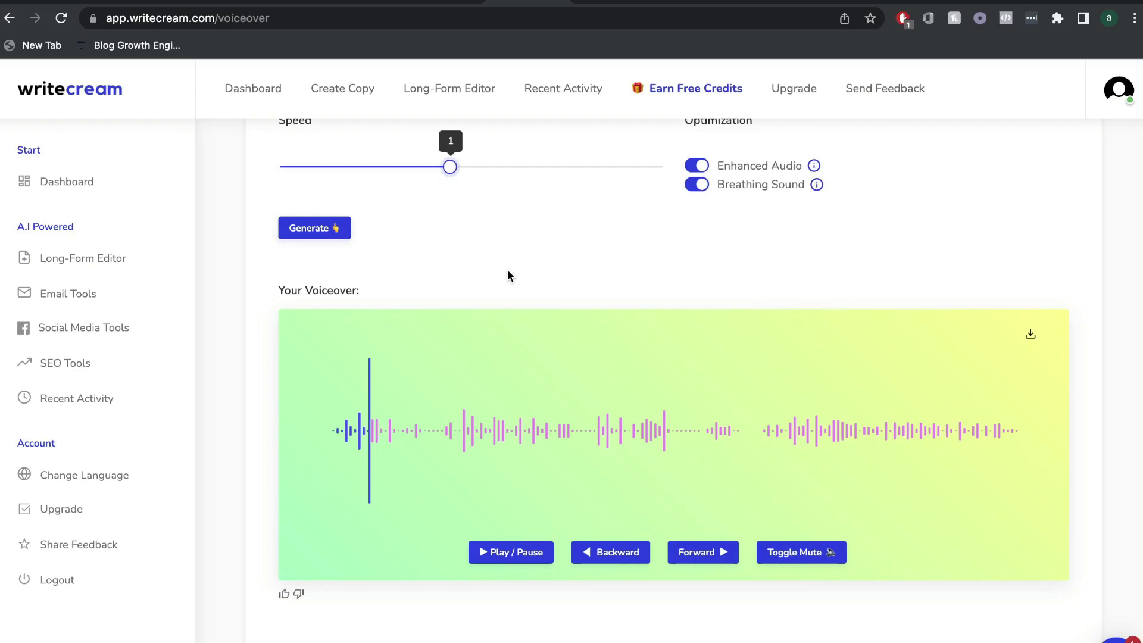
scroll(508, 274, up, 6)
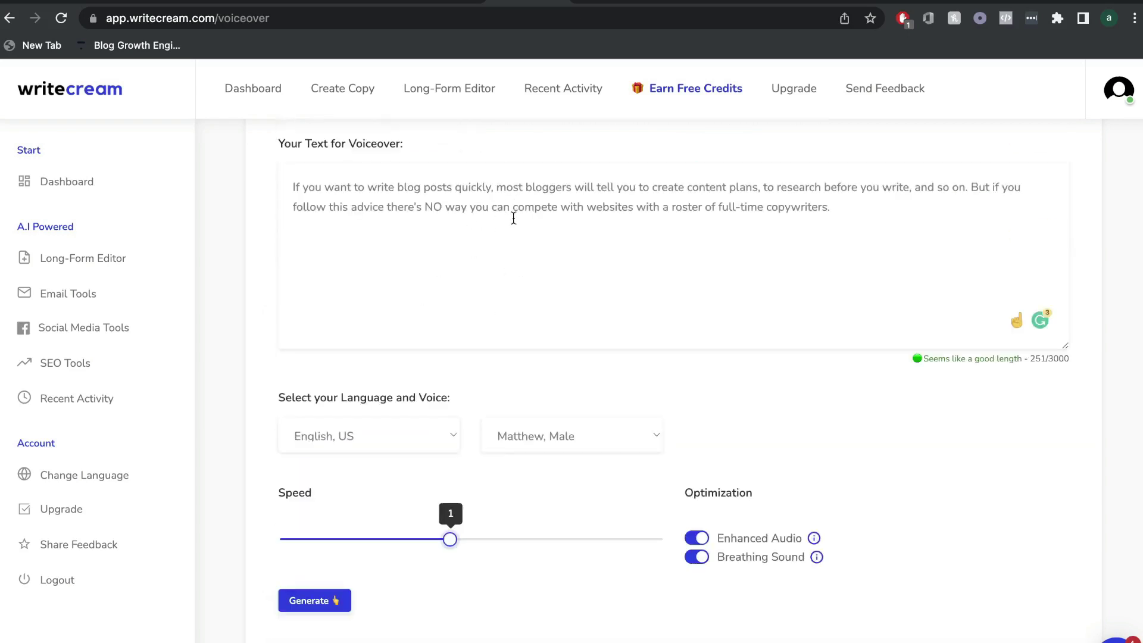
scroll(509, 224, down, 7)
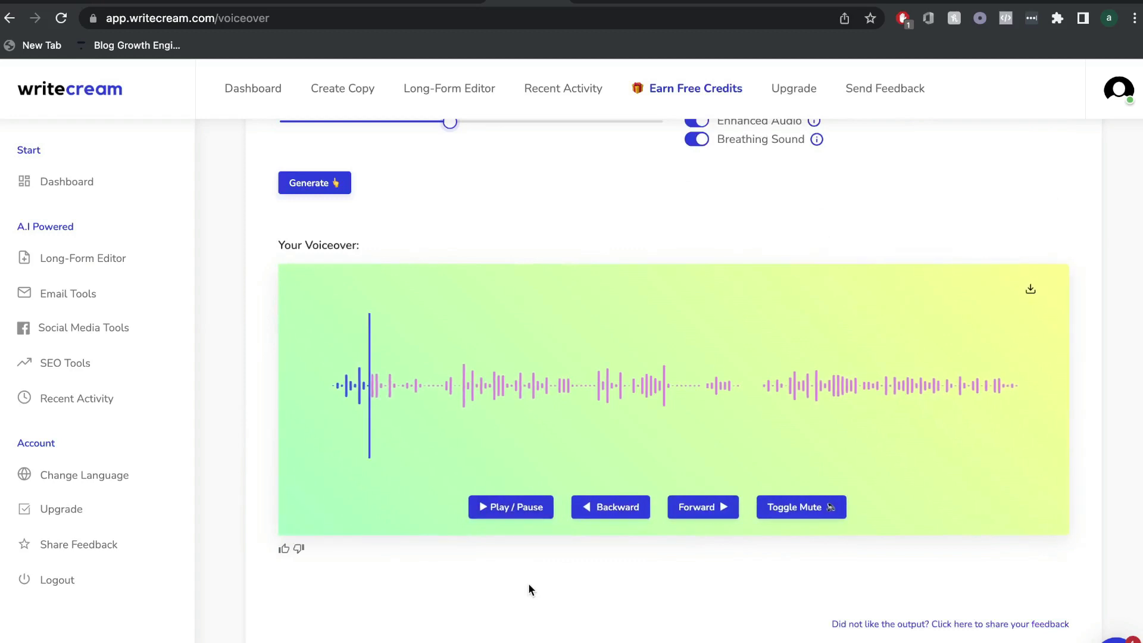
Play the voiceover from the beginning with the volume raised two notches
click(524, 516)
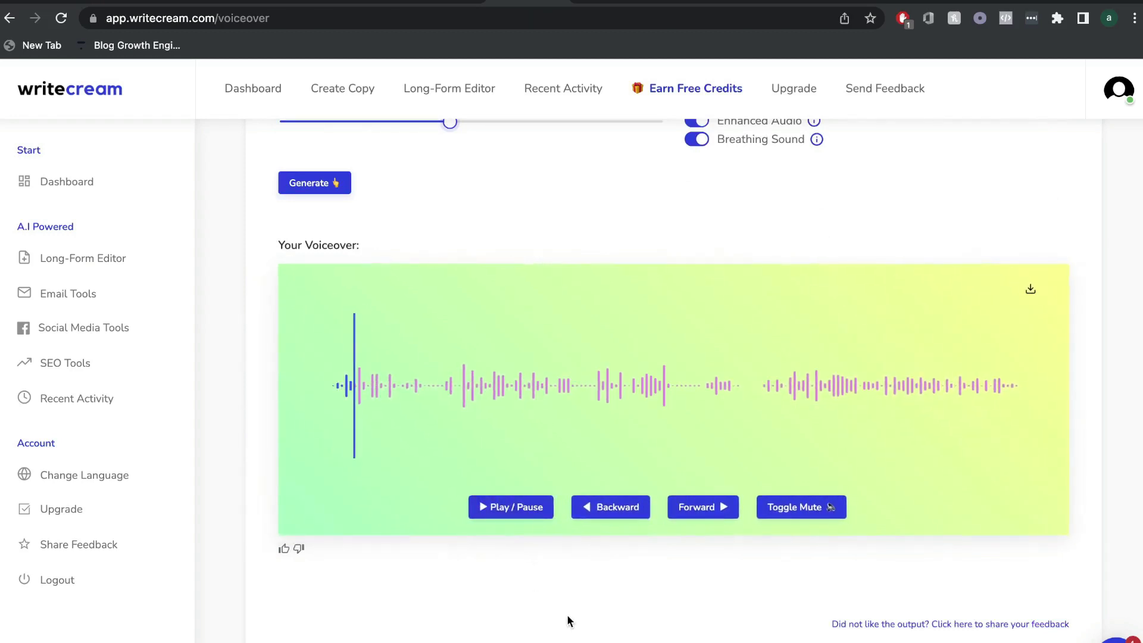
key(XF86AudioRaiseVolume)
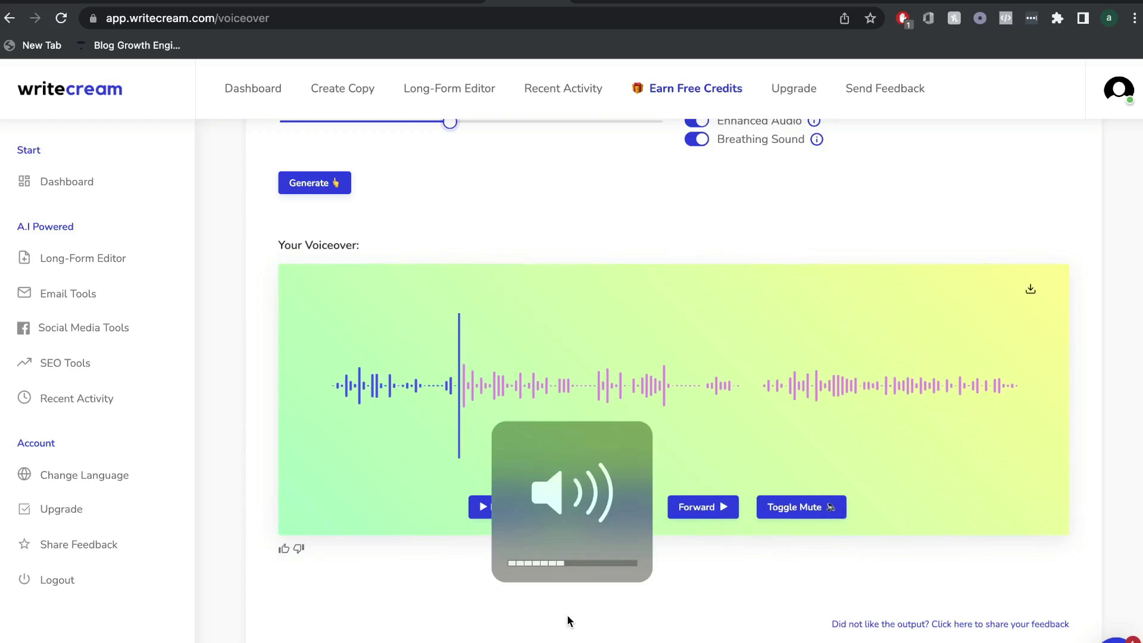
key(XF86AudioRaiseVolume)
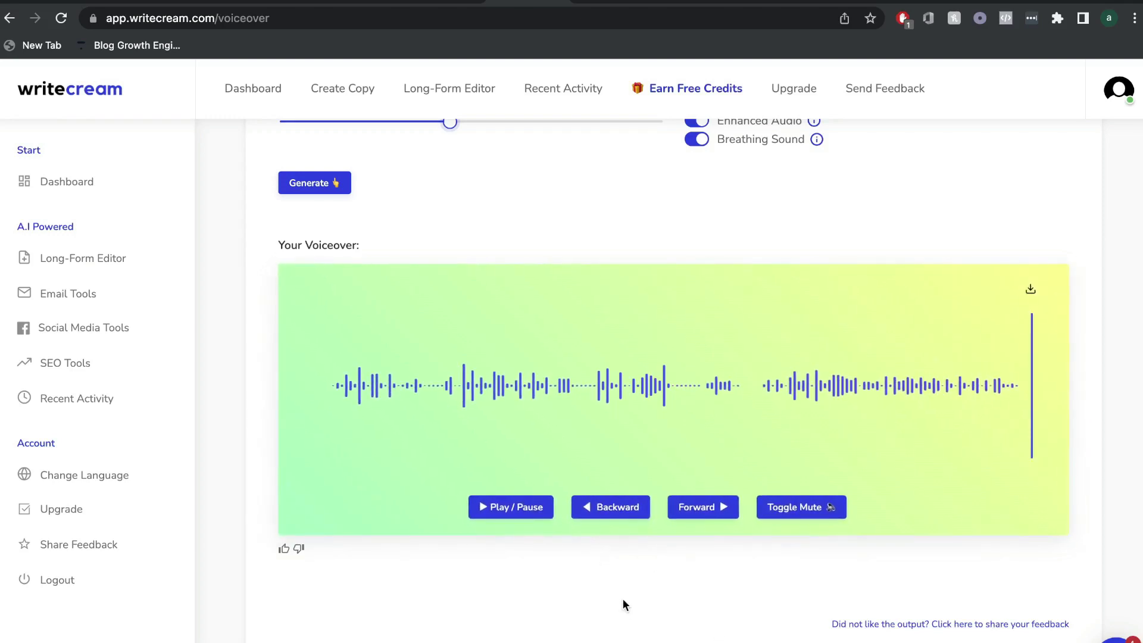
scroll(625, 220, up, 10)
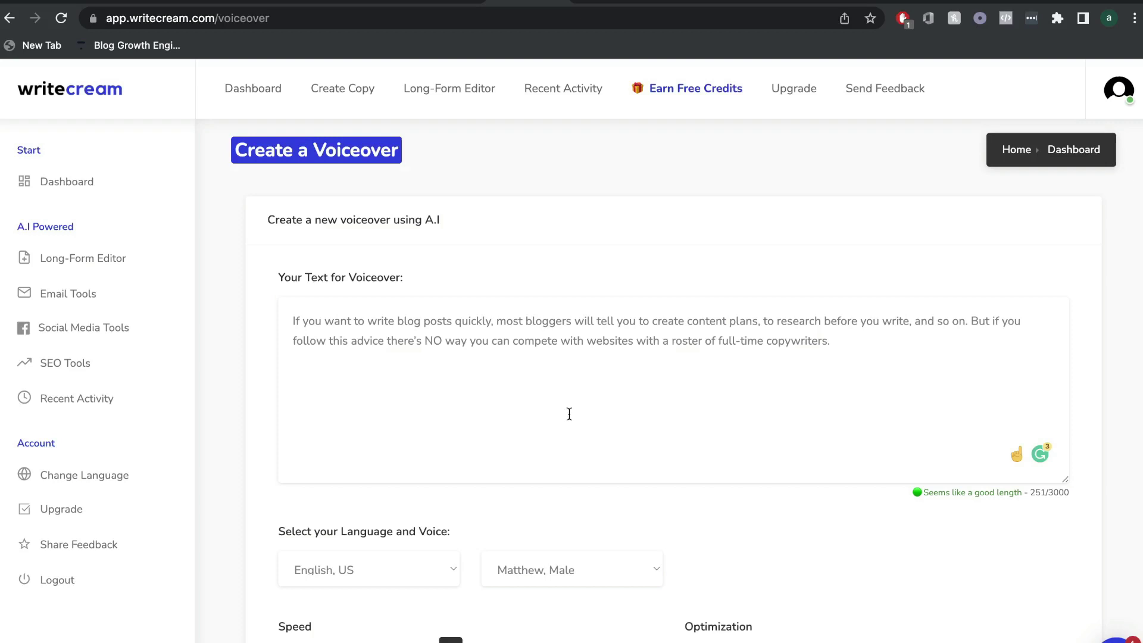
scroll(569, 414, down, 1)
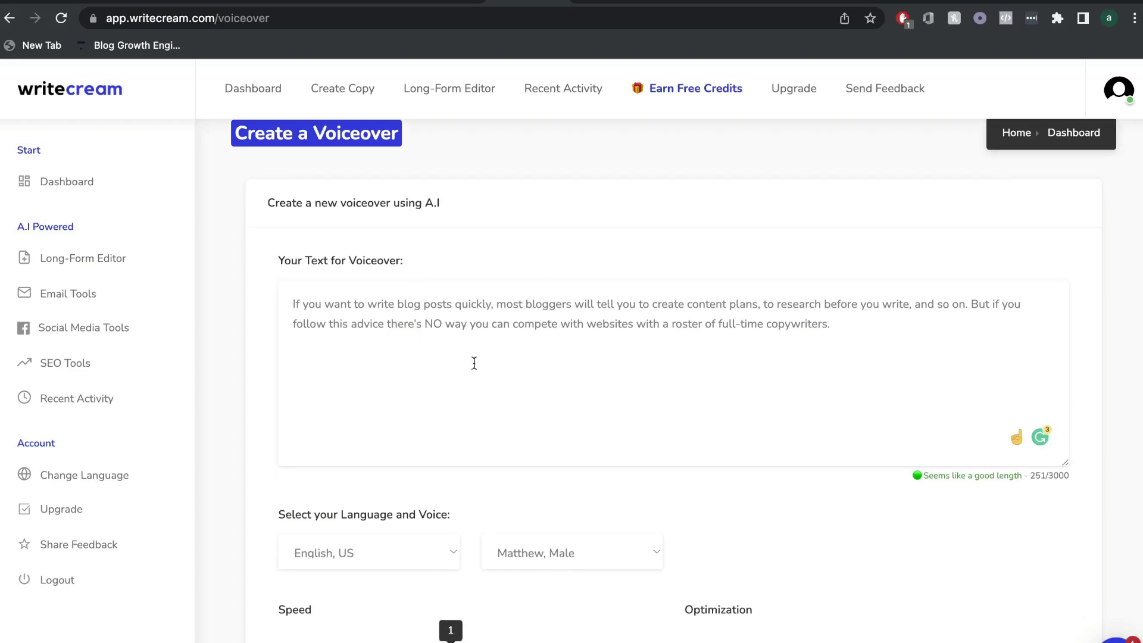
scroll(524, 336, up, 1)
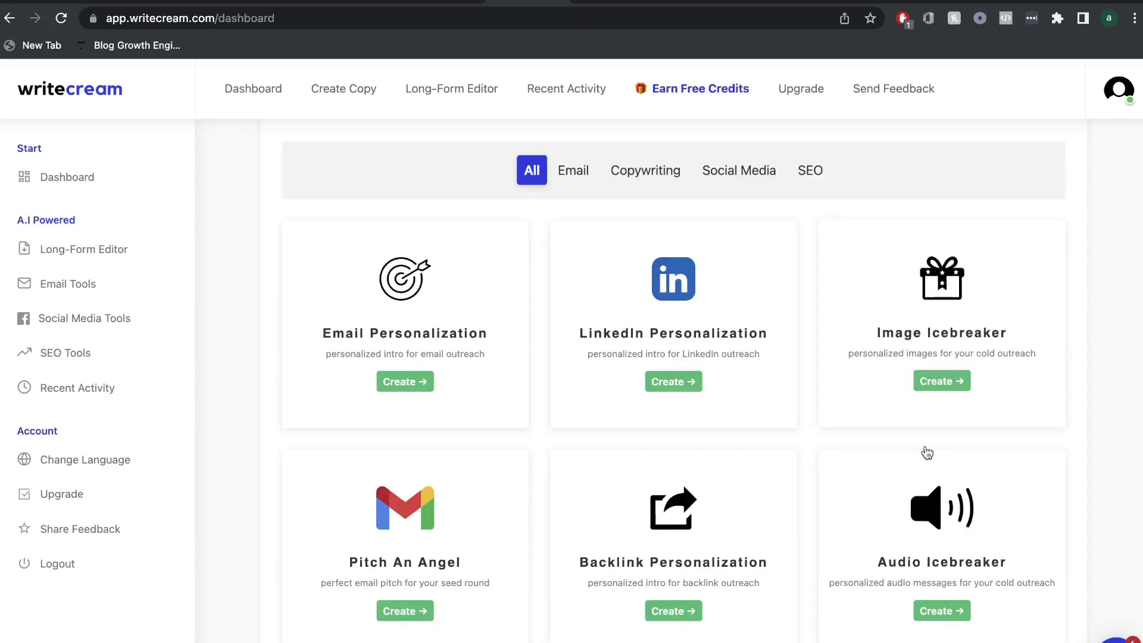
Generate Image Icebreaker personalized images from the pasted blog post URL and review them
click(902, 353)
click(489, 507)
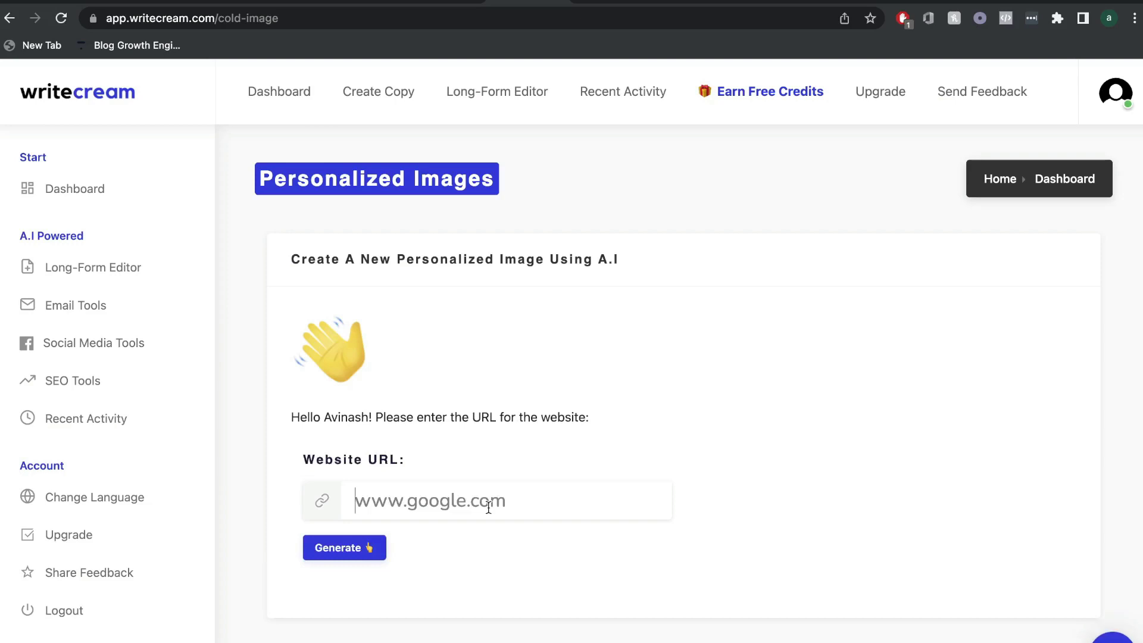
key(ctrl+v)
click(365, 544)
scroll(381, 554, down, 2)
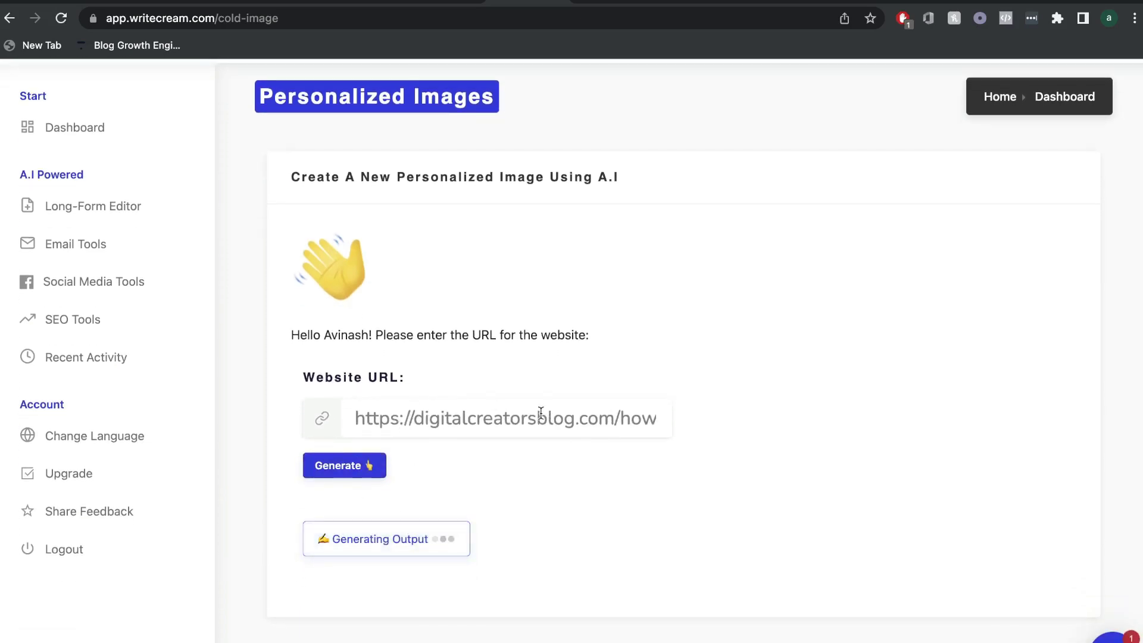
scroll(655, 328, down, 3)
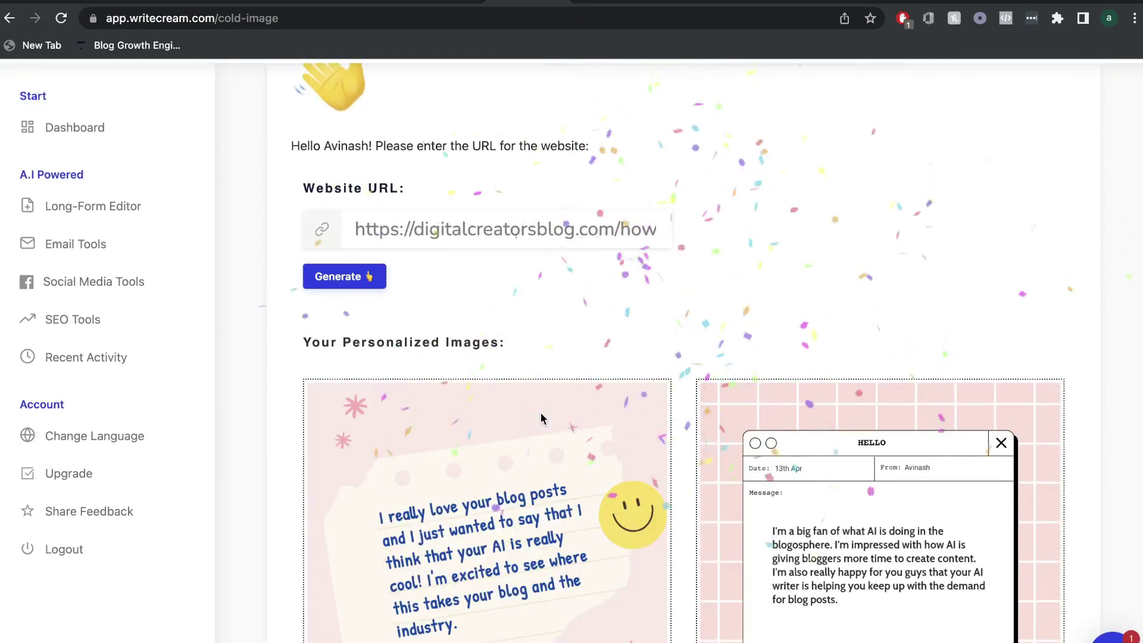
scroll(716, 266, down, 5)
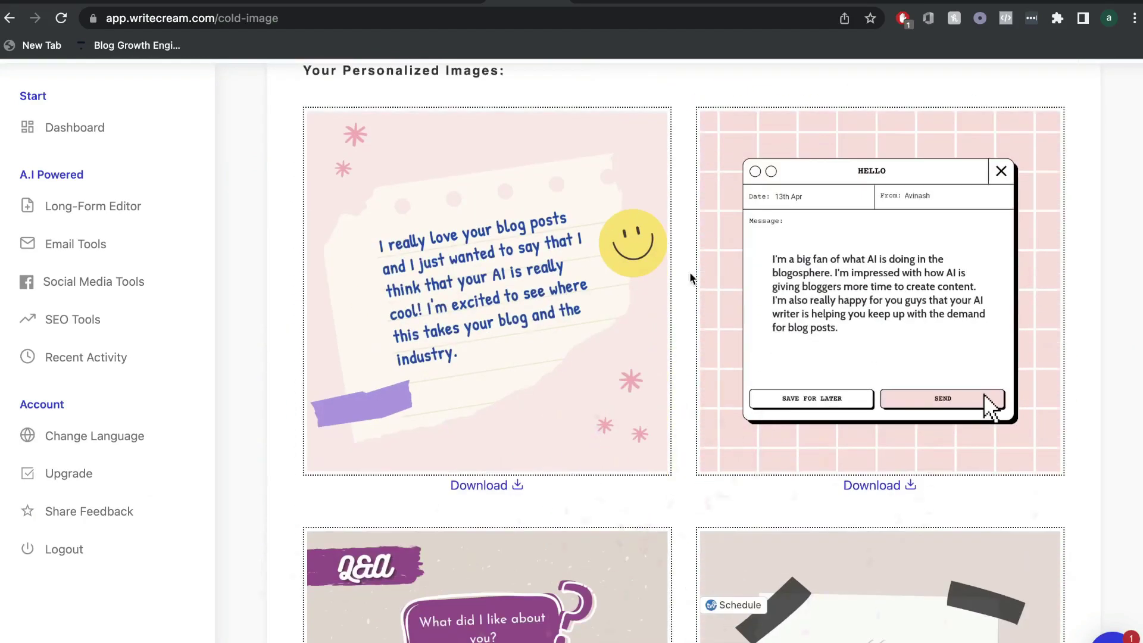
scroll(680, 408, down, 3)
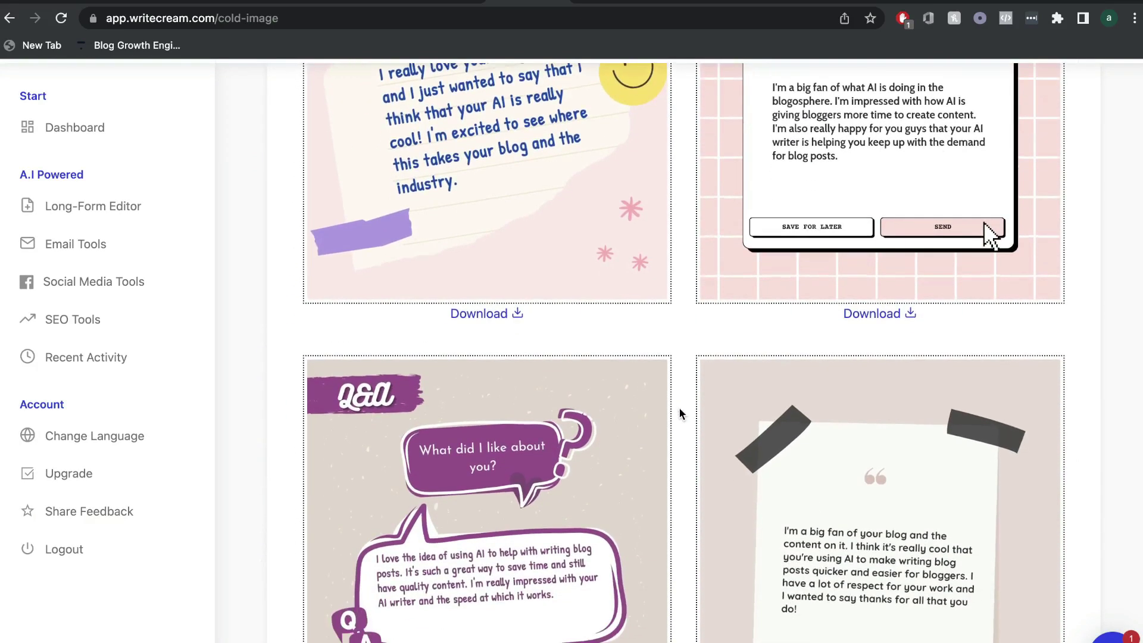
scroll(680, 411, down, 4)
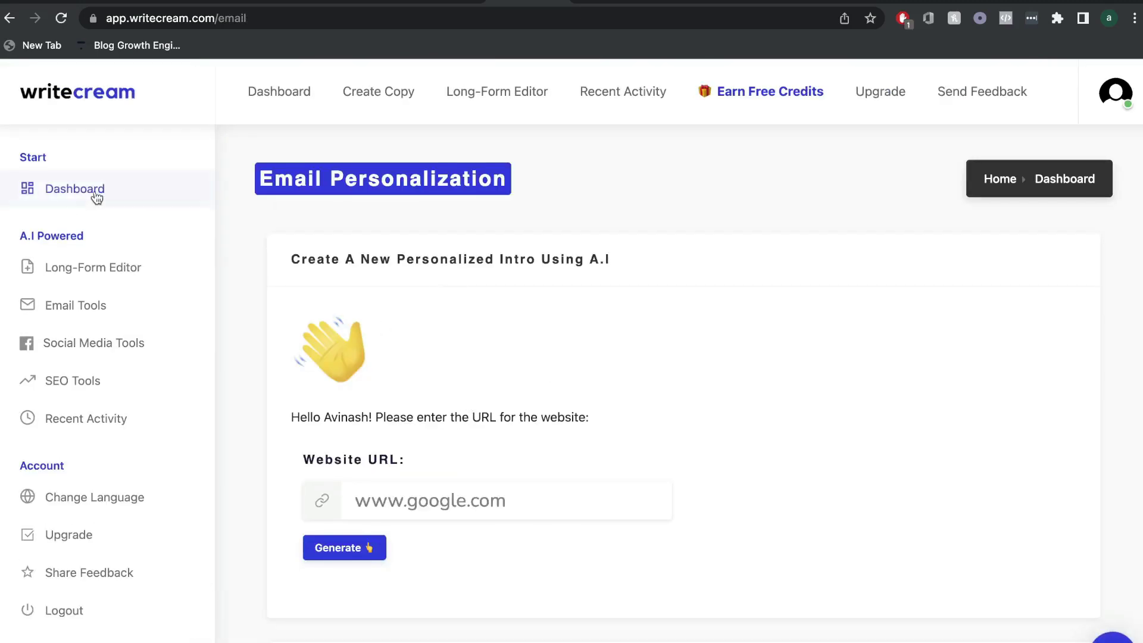
Return to the dashboard and open the Backlink Personalization tool
click(89, 192)
scroll(462, 396, down, 7)
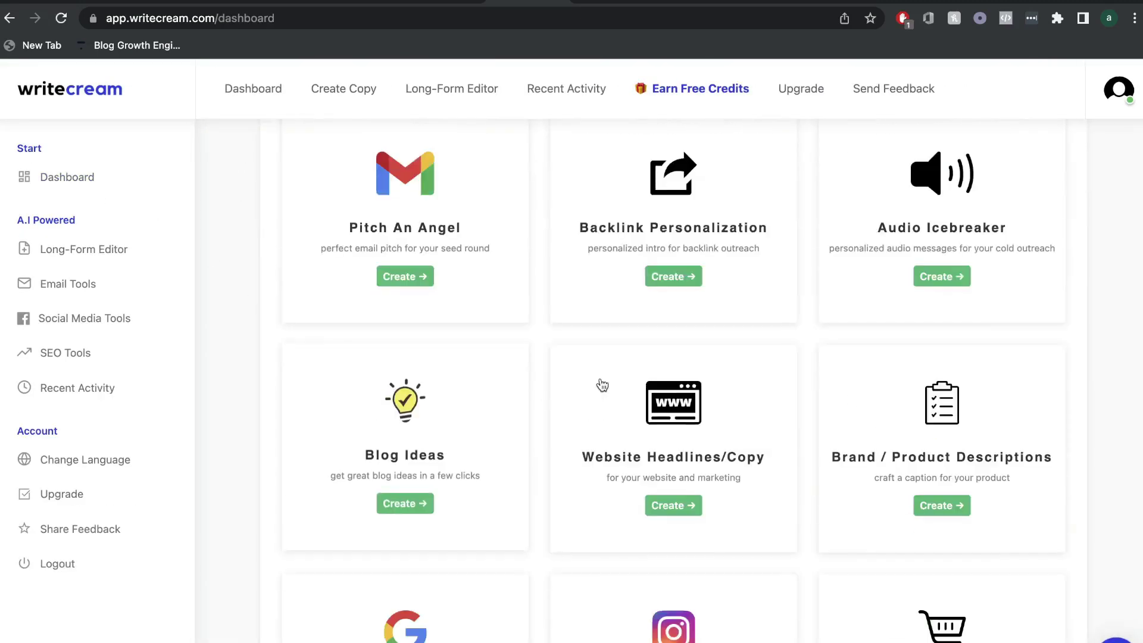
click(634, 221)
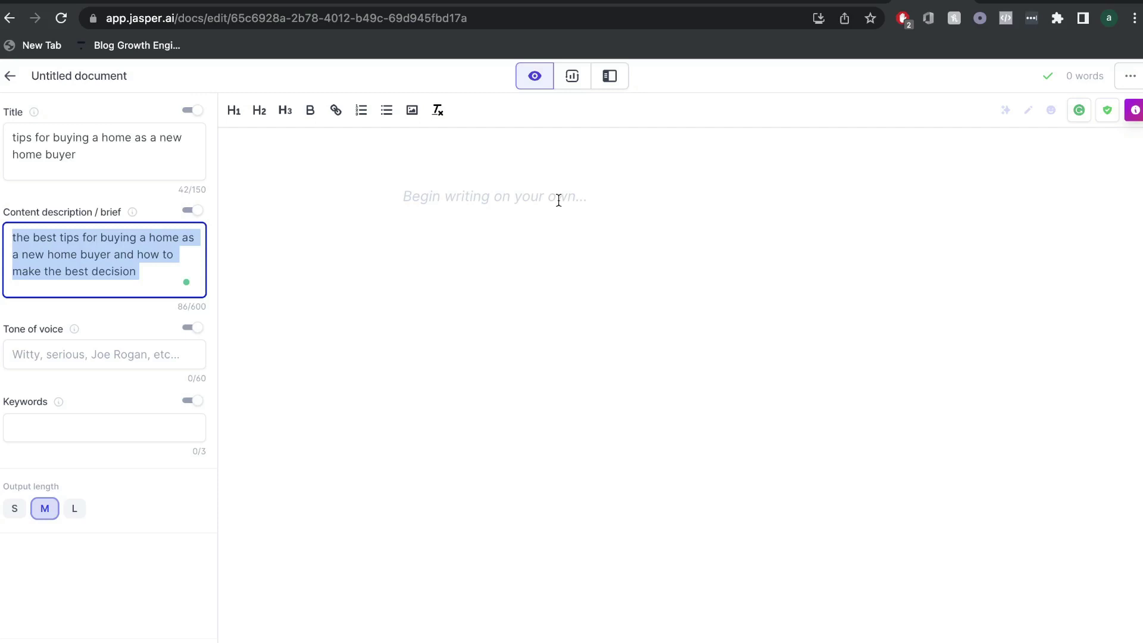
Fill the Blog Post Intro Paragraph template with the pasted title and audience 'new home buyers'
click(610, 76)
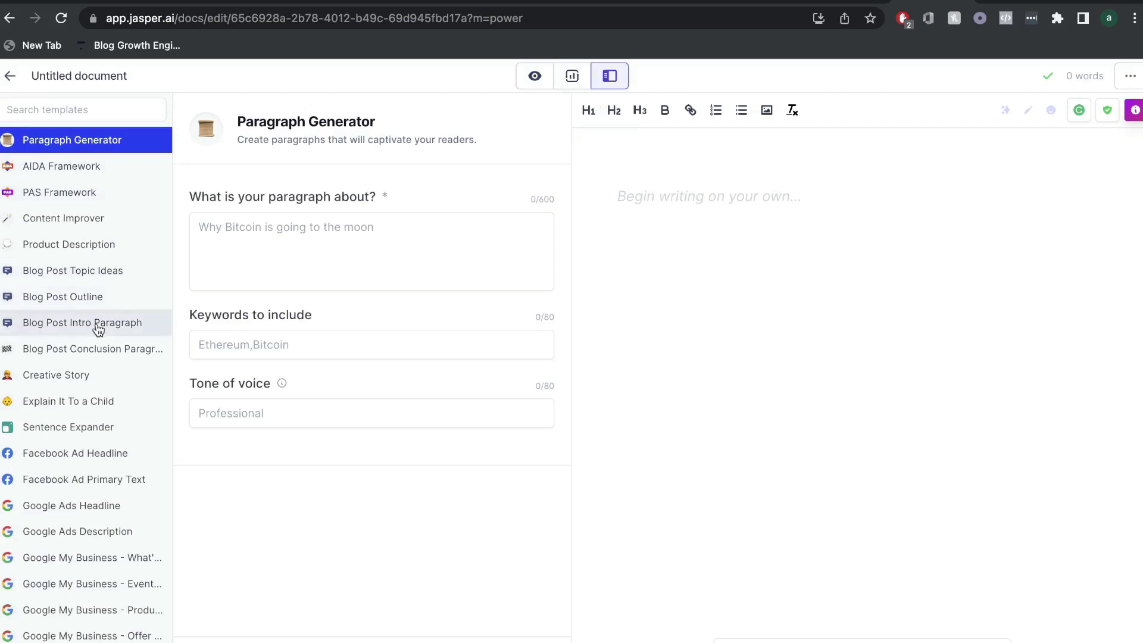
click(98, 323)
click(418, 238)
key(ctrl+v)
click(275, 286)
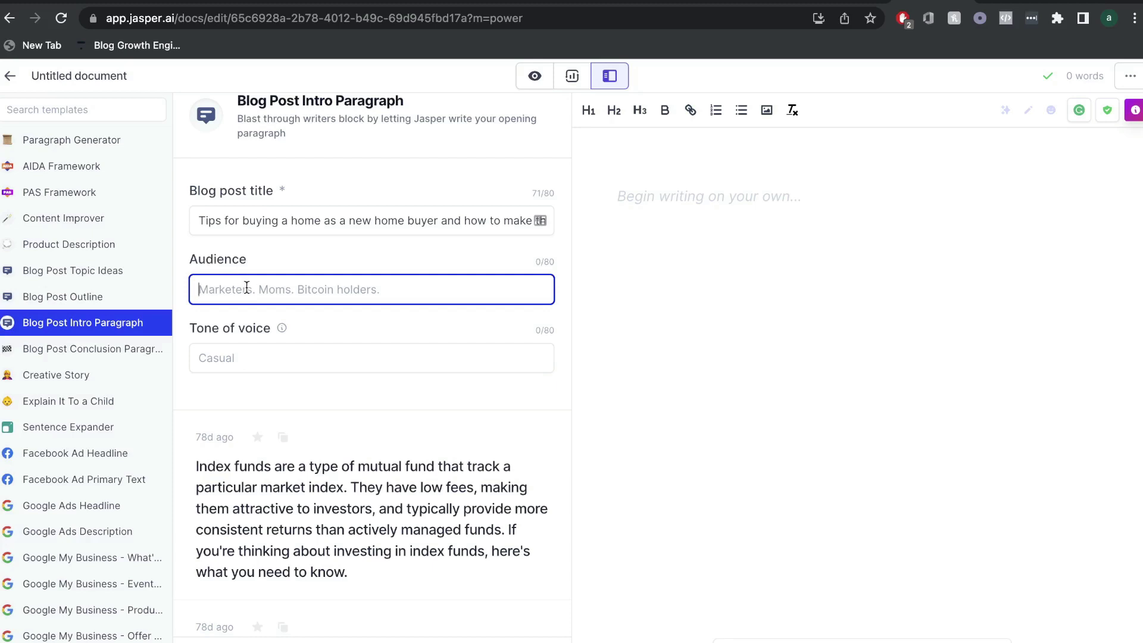
text(new home buyers)
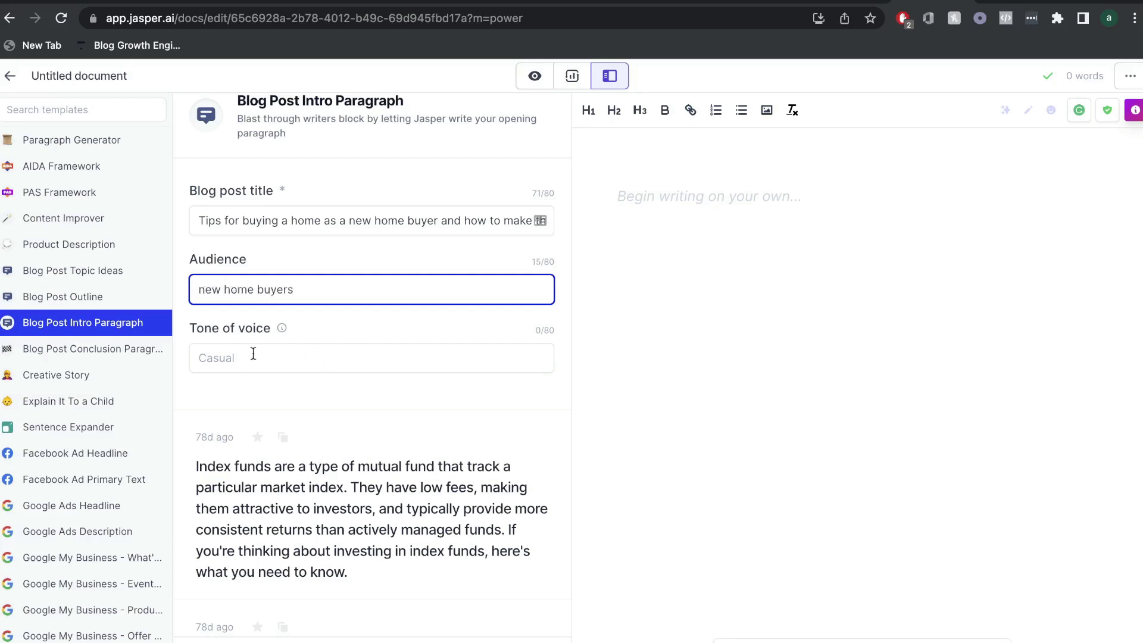
Scroll through the three generated intro drafts to review them
scroll(303, 364, down, 1)
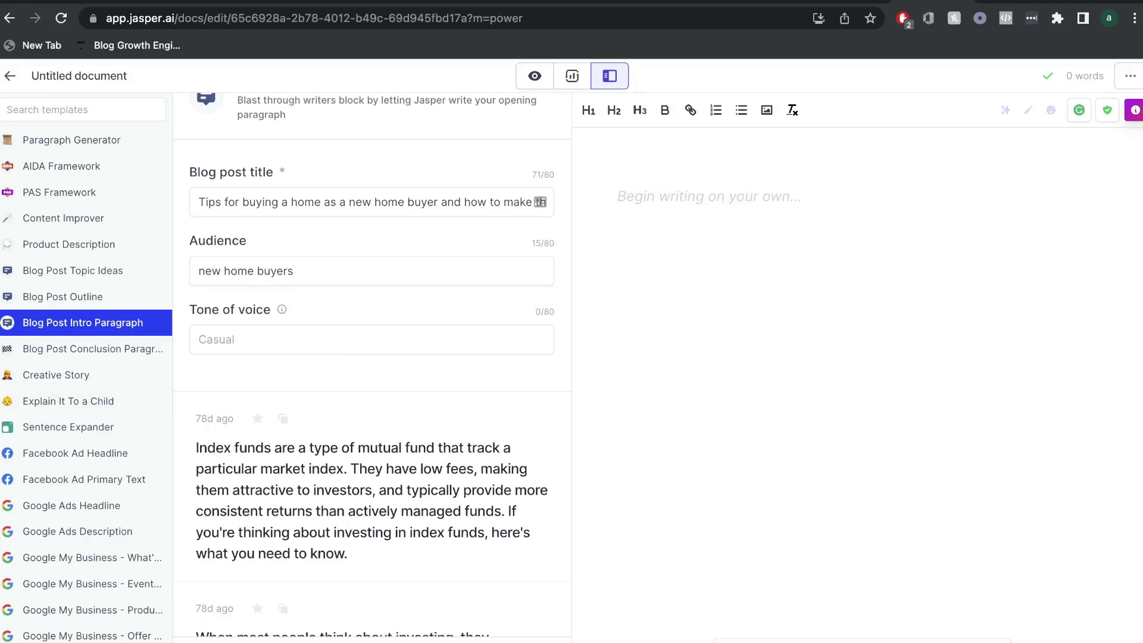
scroll(447, 372, down, 6)
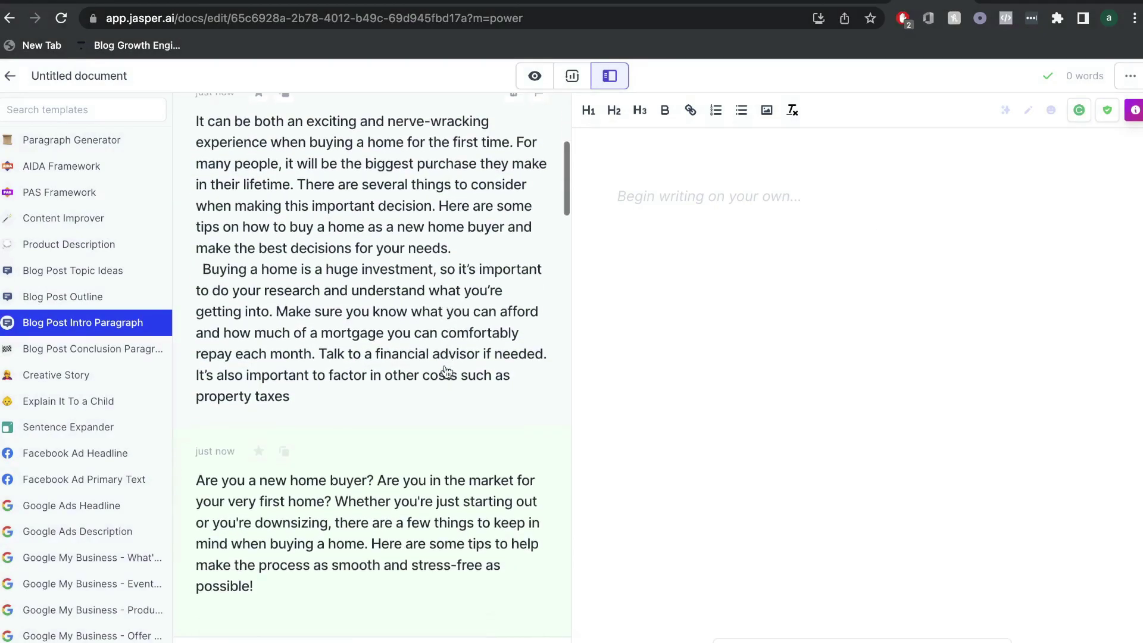
scroll(447, 372, up, 1)
scroll(447, 370, down, 1)
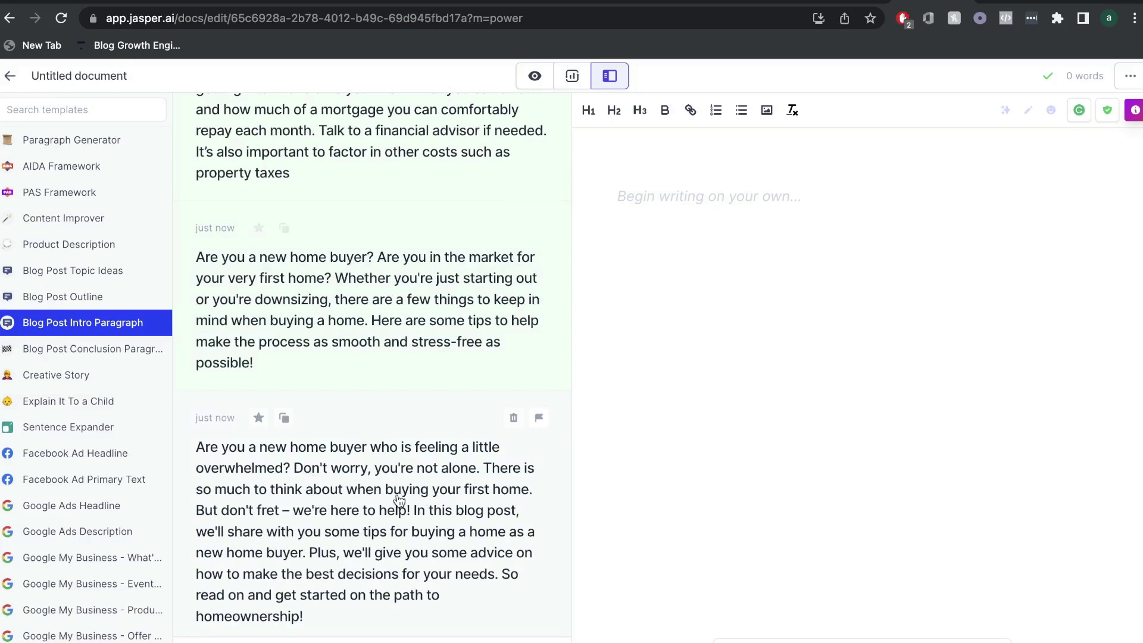
scroll(399, 511, down, 1)
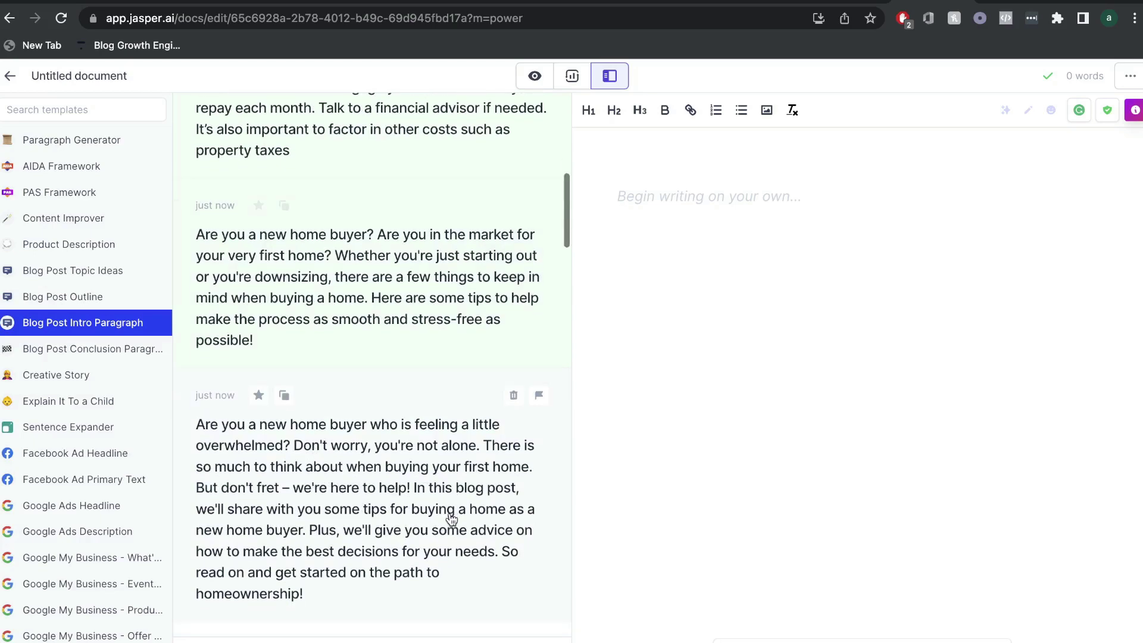
scroll(431, 507, up, 2)
scroll(438, 507, up, 10)
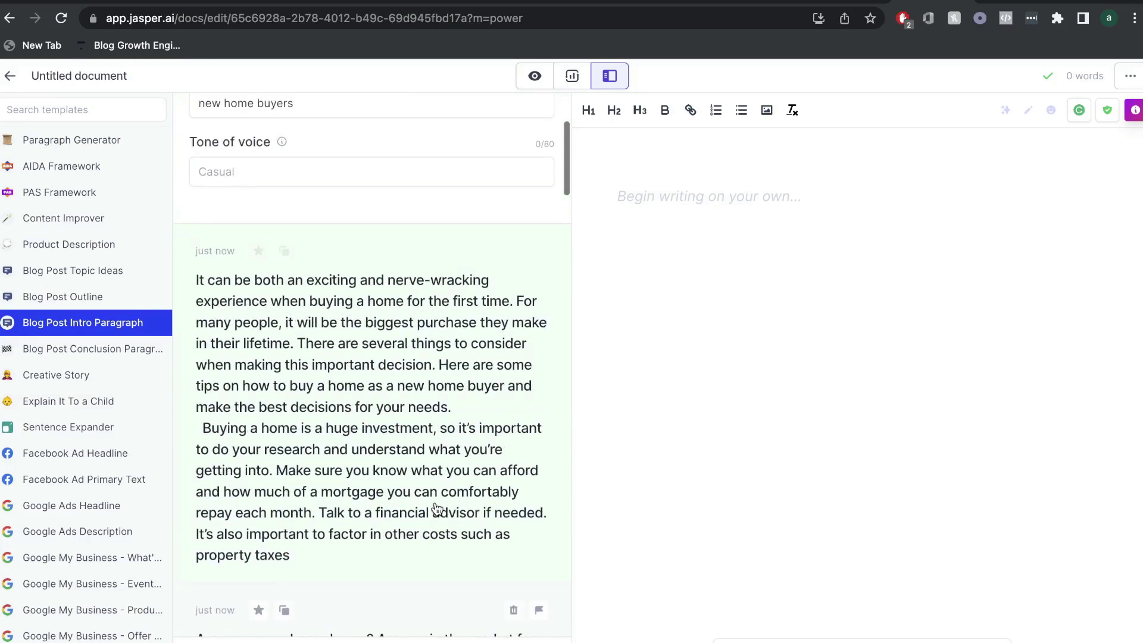
scroll(380, 369, down, 5)
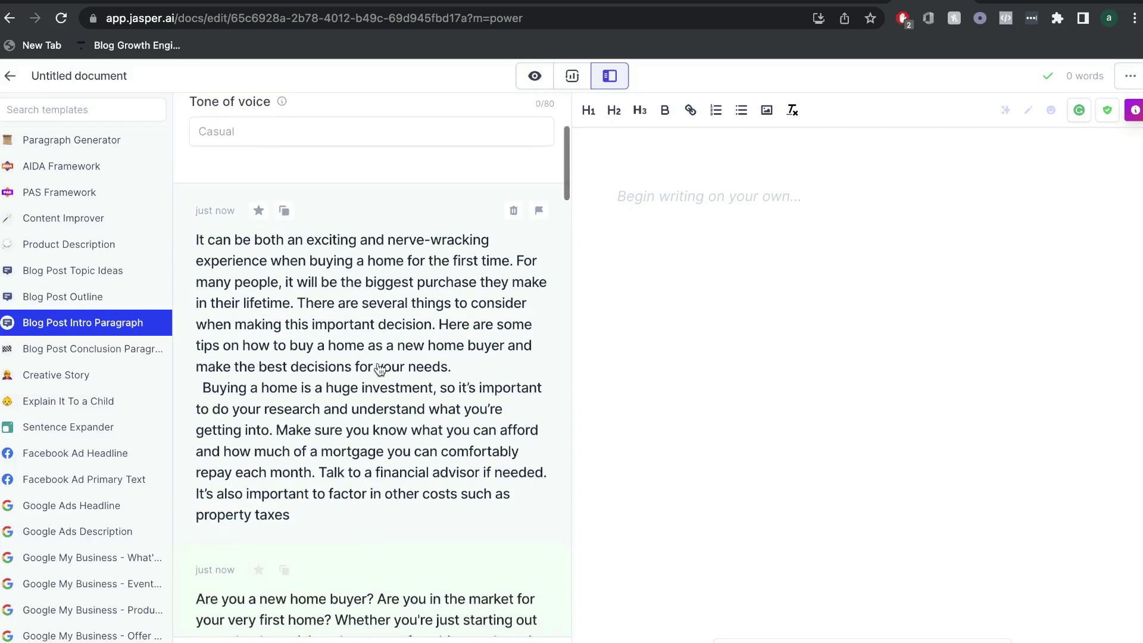
scroll(380, 369, down, 1)
scroll(380, 365, up, 3)
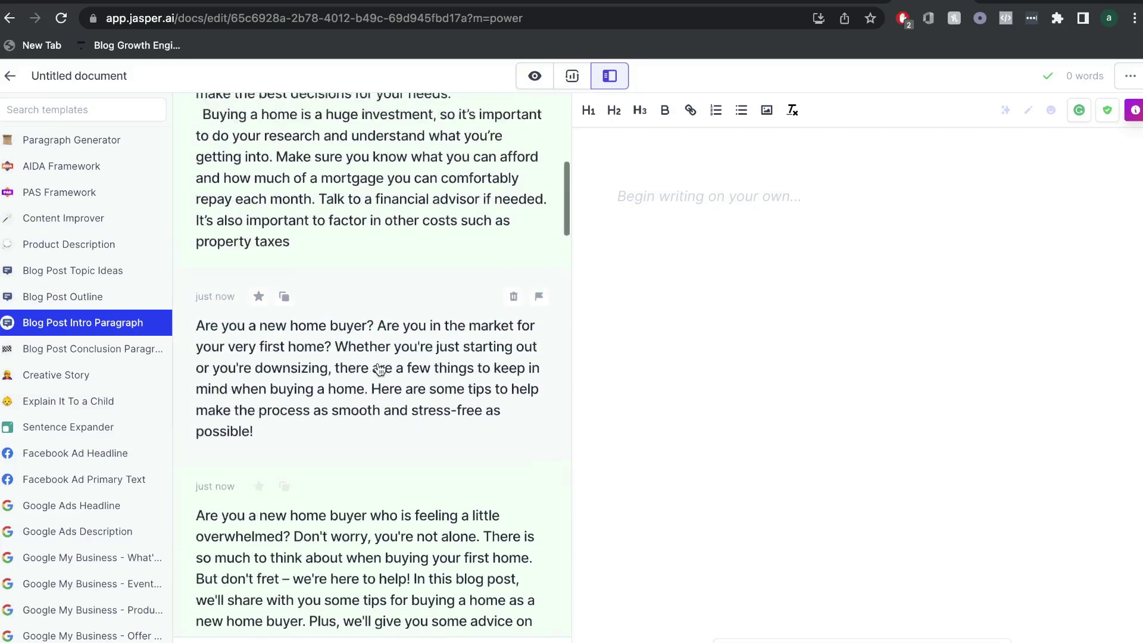
scroll(379, 361, up, 3)
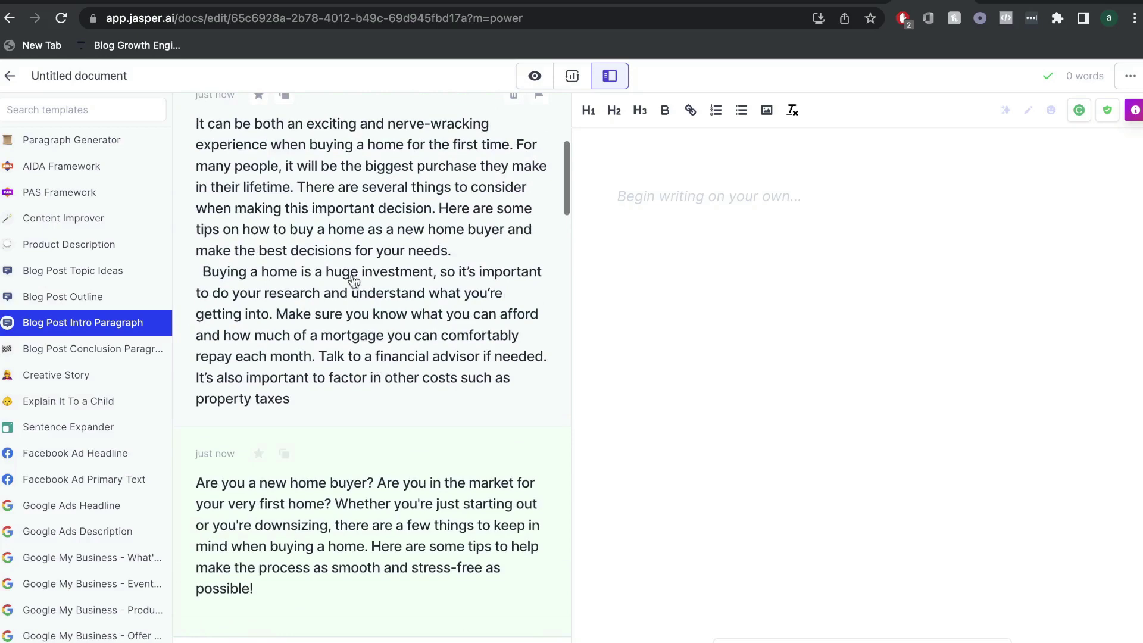
Expand the first intro draft and inspect its text through the property taxes part
click(353, 280)
click(470, 260)
triple_click(469, 260)
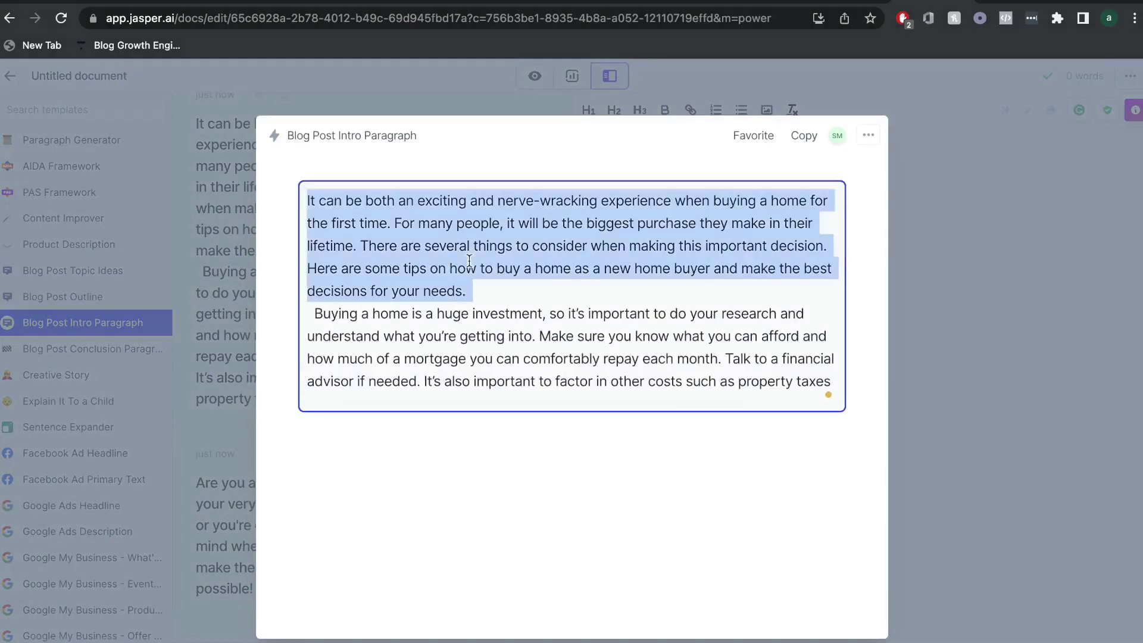
click(469, 260)
drag(831, 382, 170, 172)
click(237, 281)
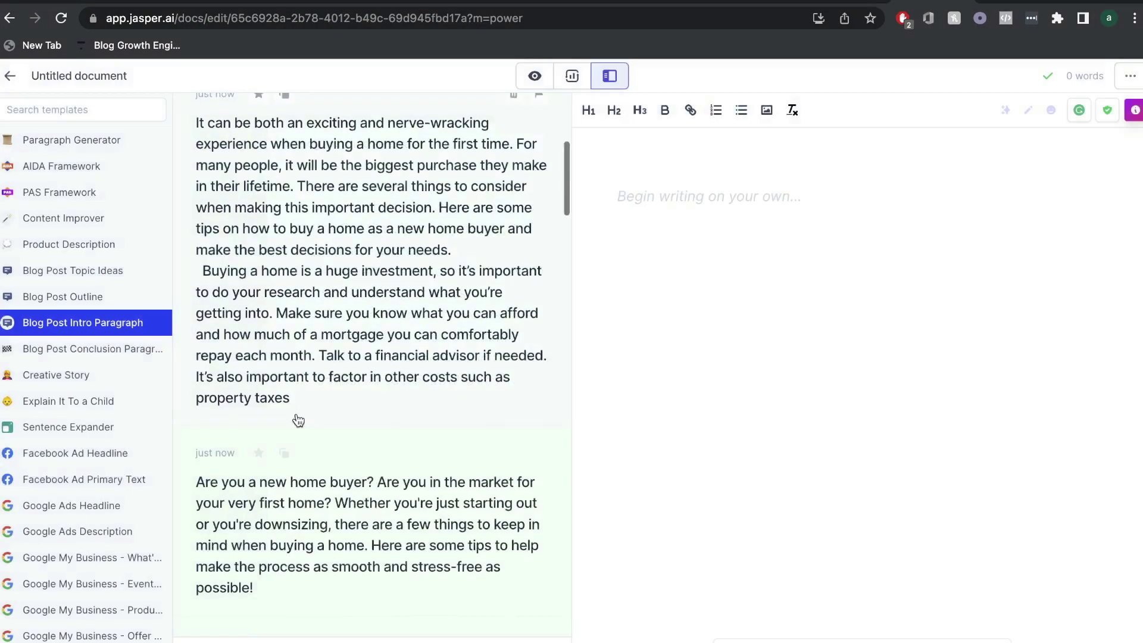
Insert the 'Are you a new home buyer who is feeling a little overwhelmed?' intro into the editor
scroll(298, 421, down, 5)
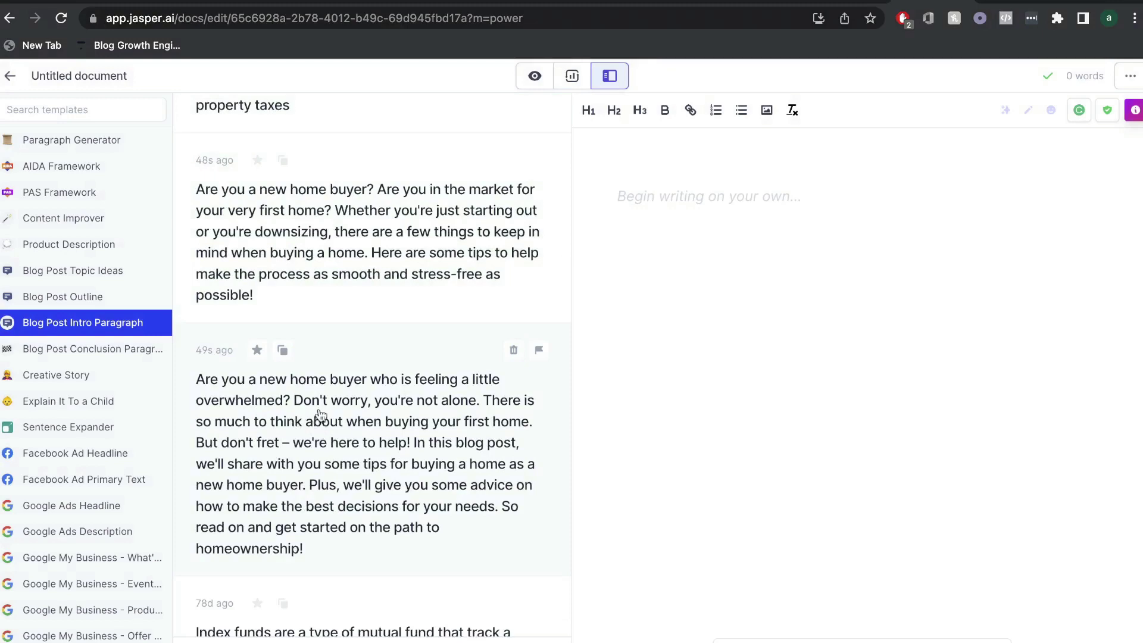
click(370, 416)
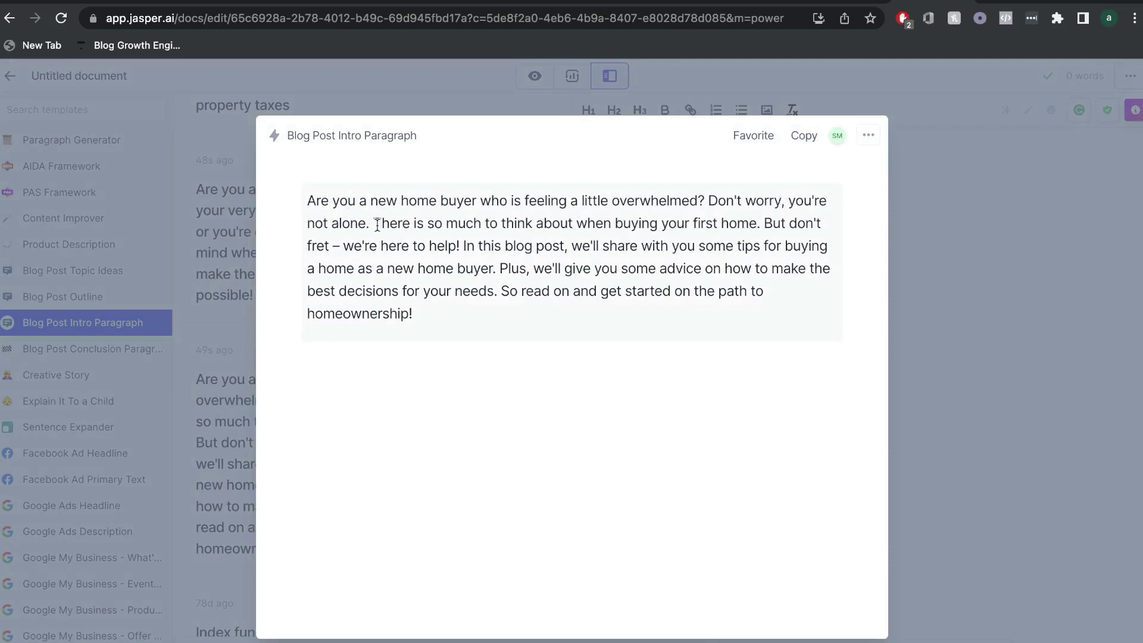
triple_click(458, 257)
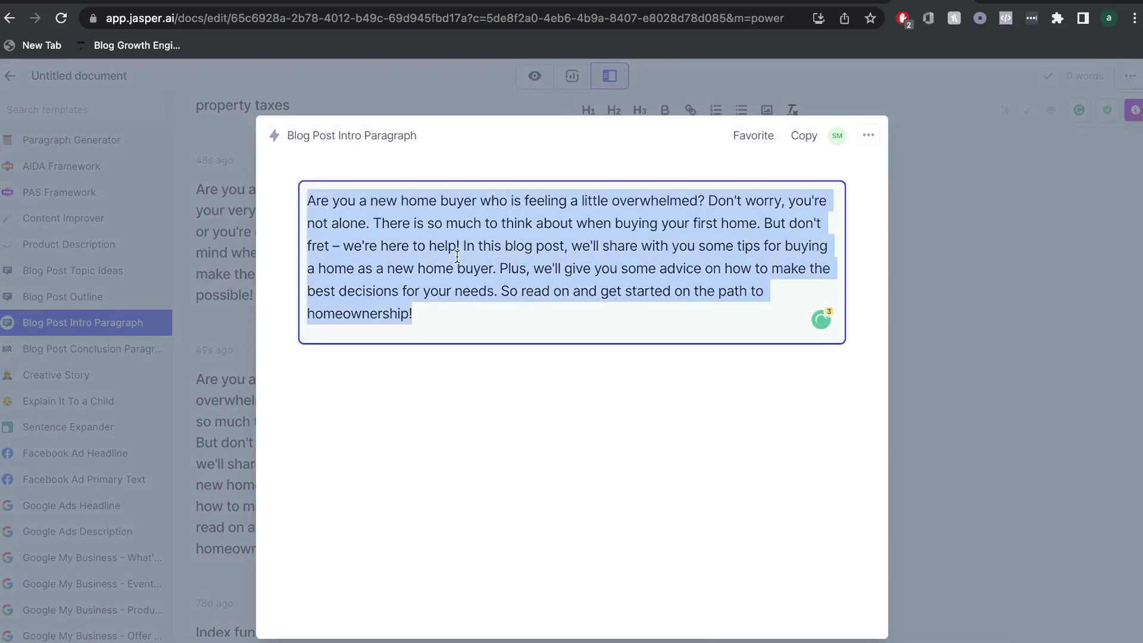
click(223, 385)
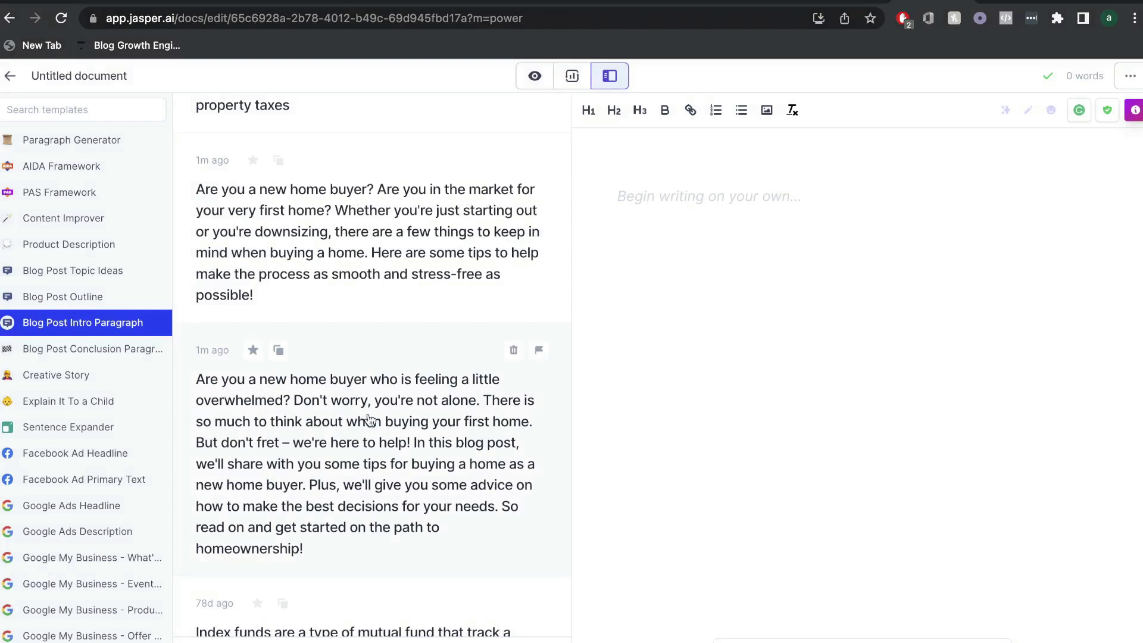
click(224, 390)
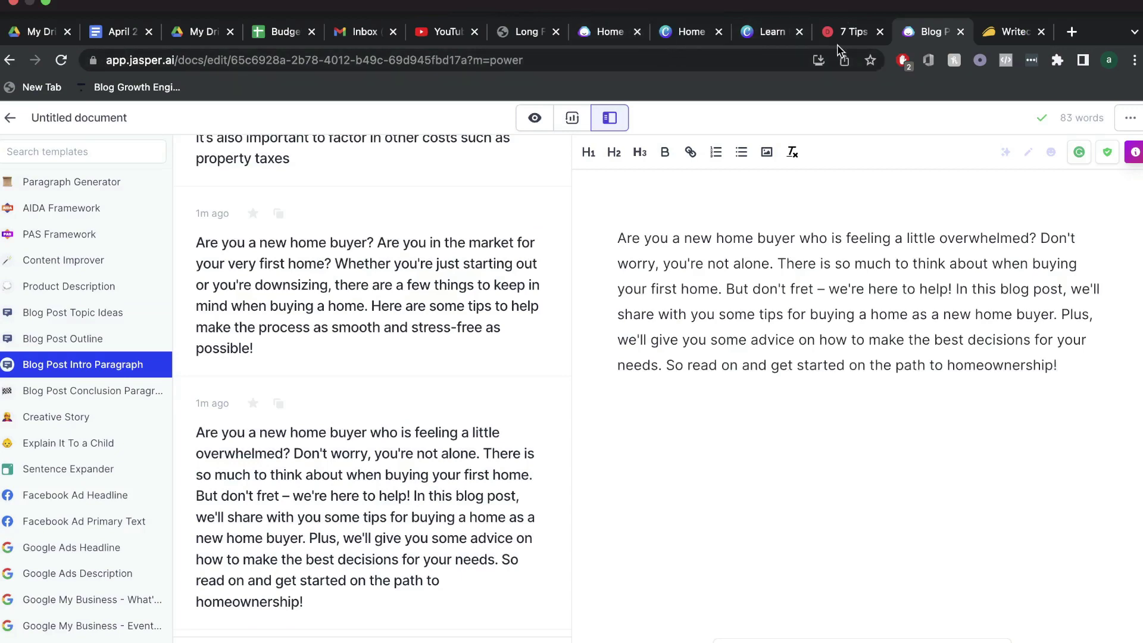
Switch to the Writecream long-form editor and click into the third blog intro's last line
key(ctrl+Tab)
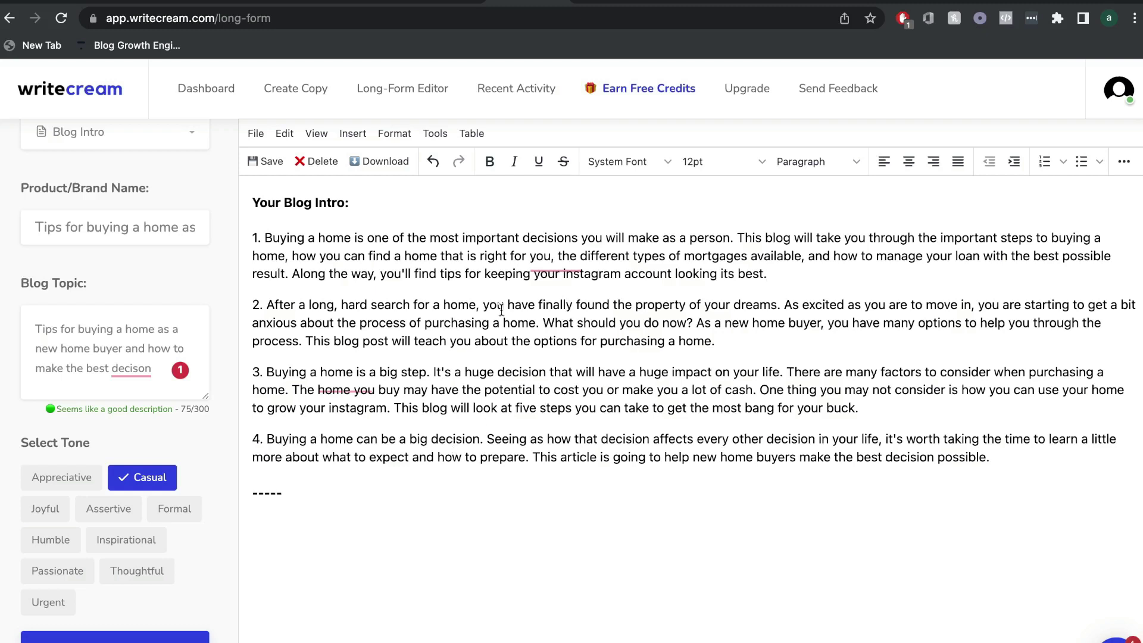
click(422, 409)
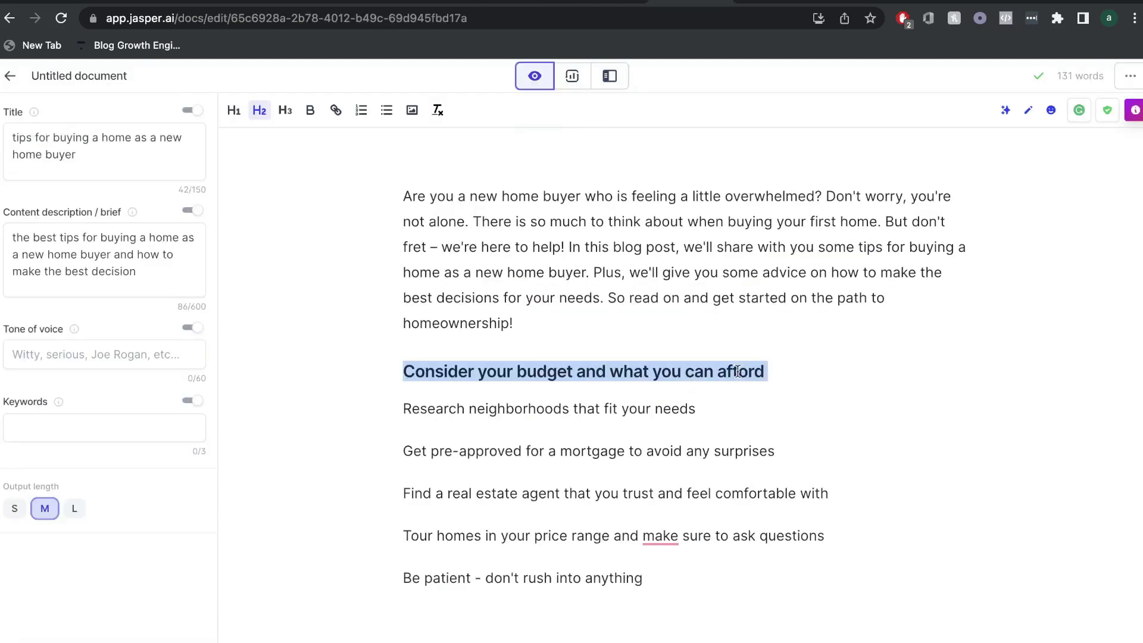
Compose and extend AI body text below the 'Consider your budget and what you can afford' heading
click(768, 370)
key(Return)
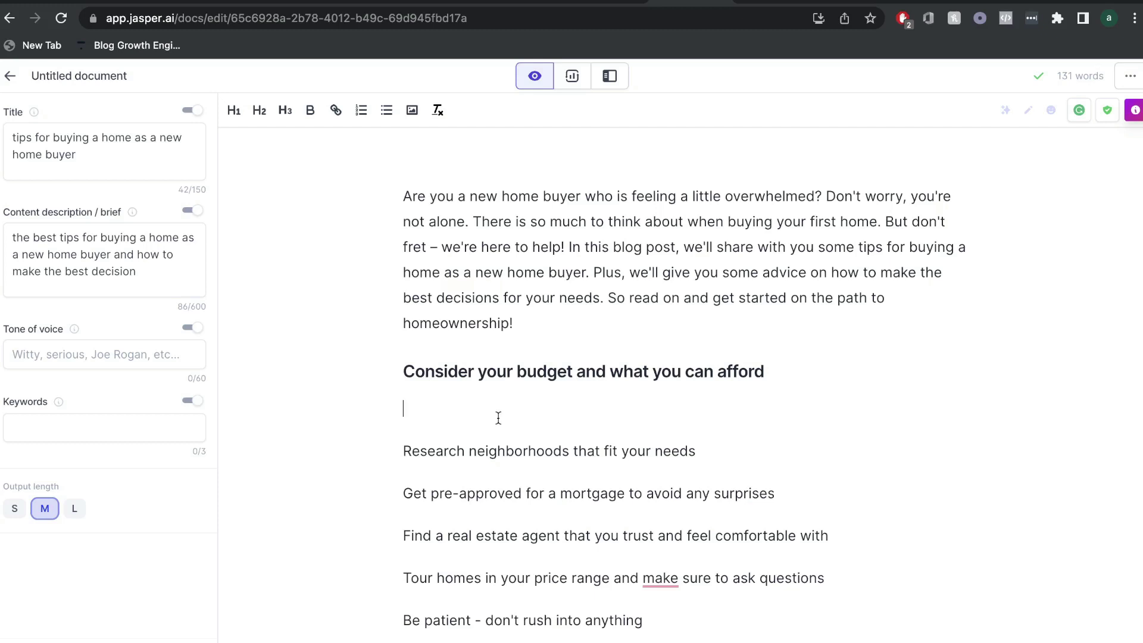
key(ctrl+Return)
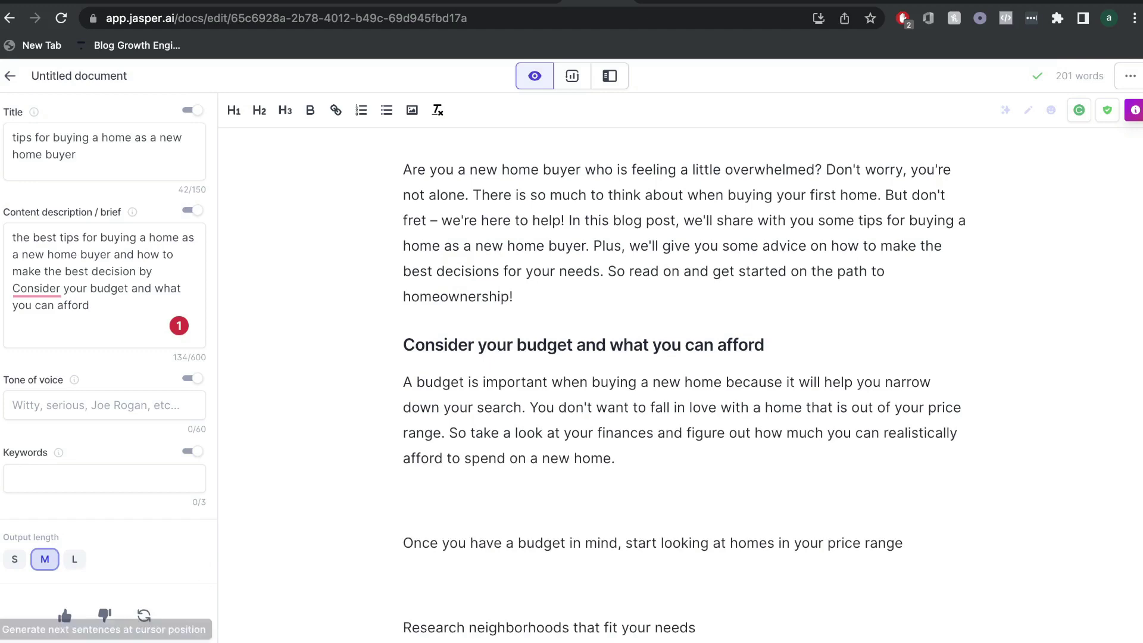
click(286, 625)
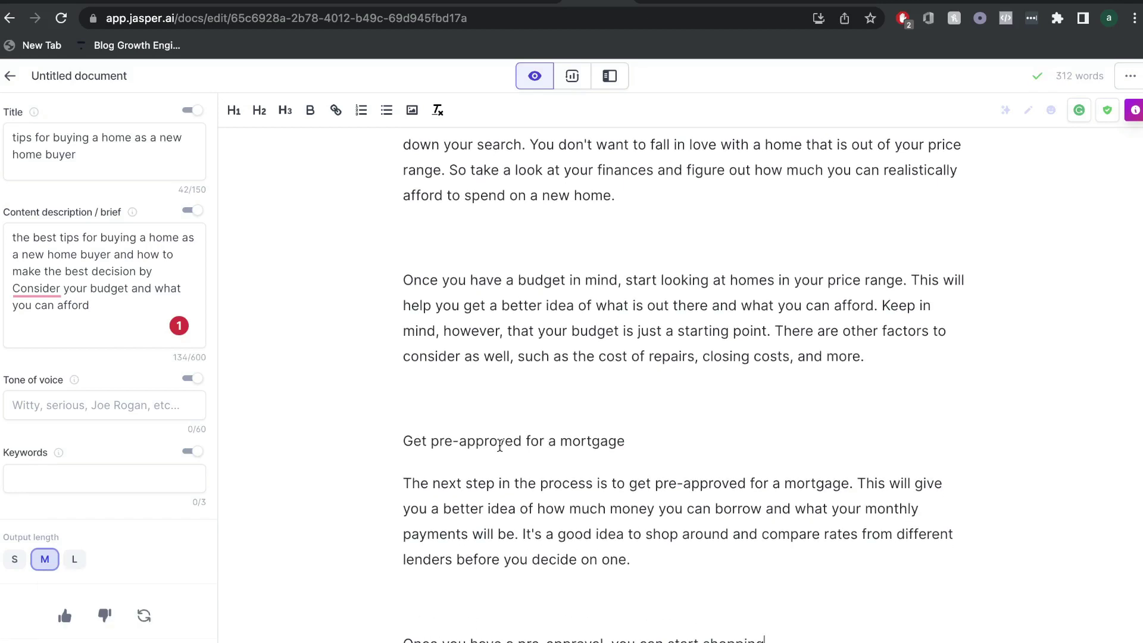
scroll(500, 446, up, 4)
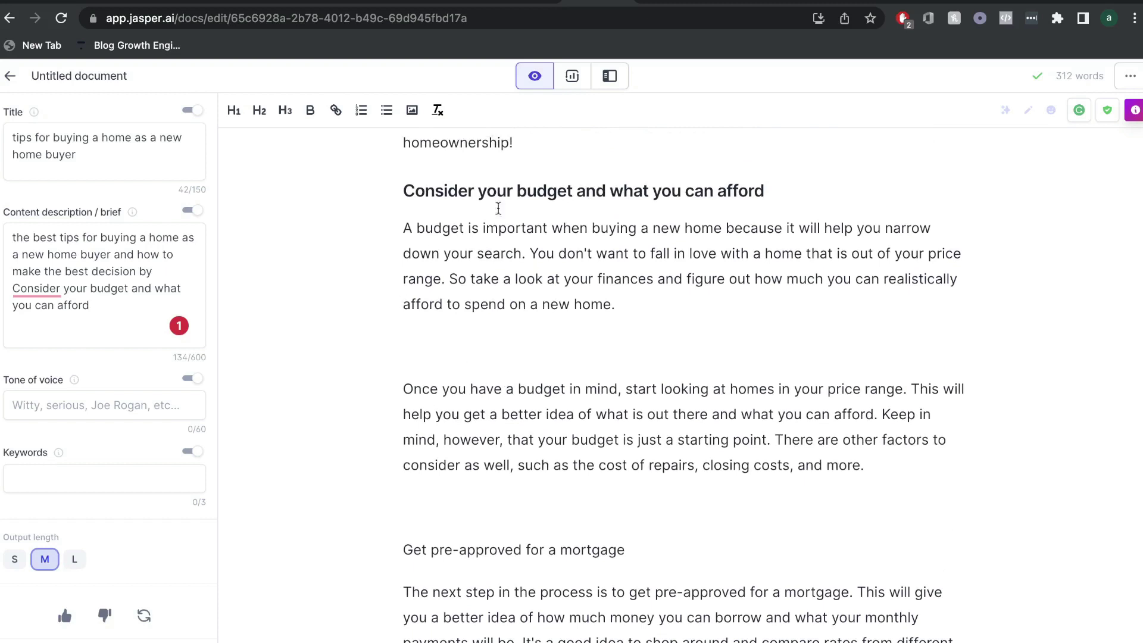
scroll(510, 469, down, 2)
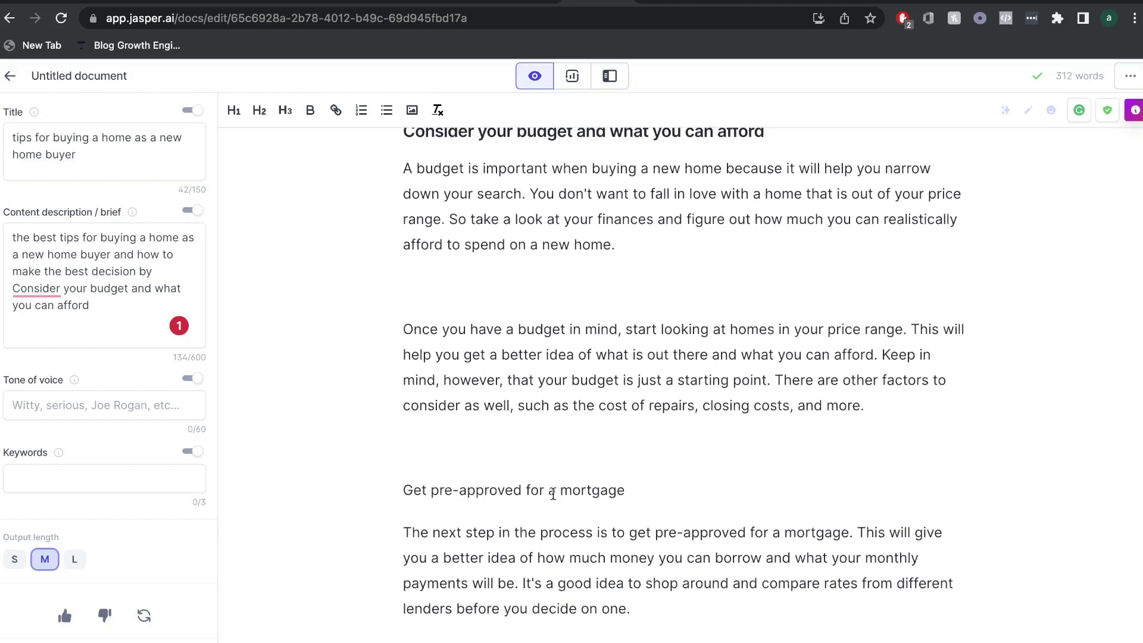
scroll(553, 494, down, 8)
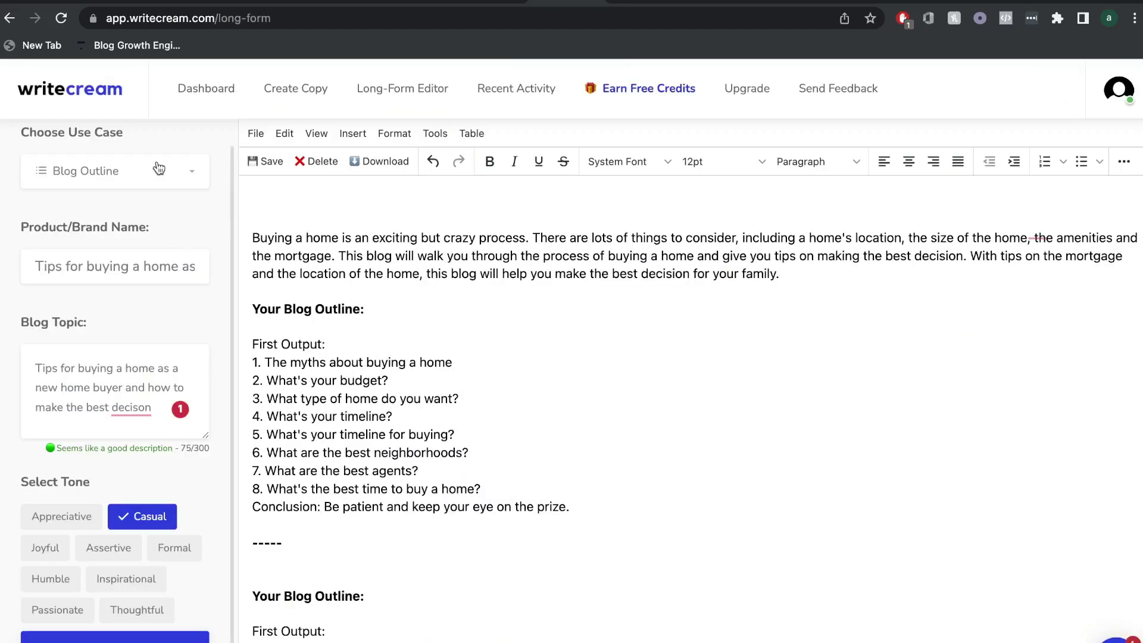
Switch to the Blog Heading Expand use case and expand the 'myths about buying a home' outline point
click(159, 169)
click(150, 316)
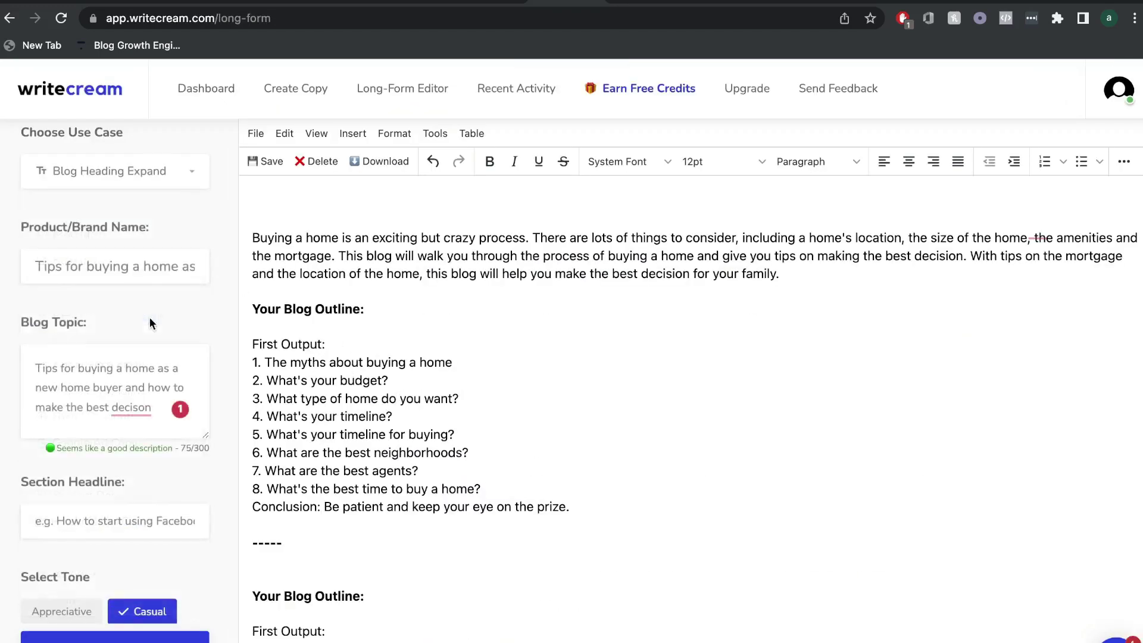
triple_click(323, 362)
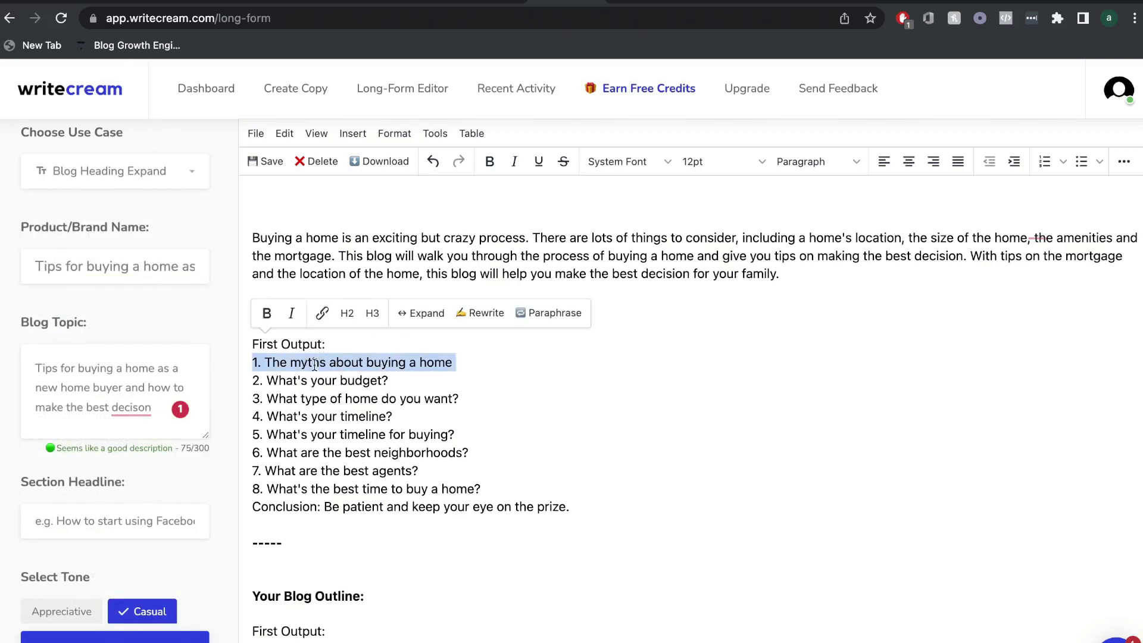
click(403, 315)
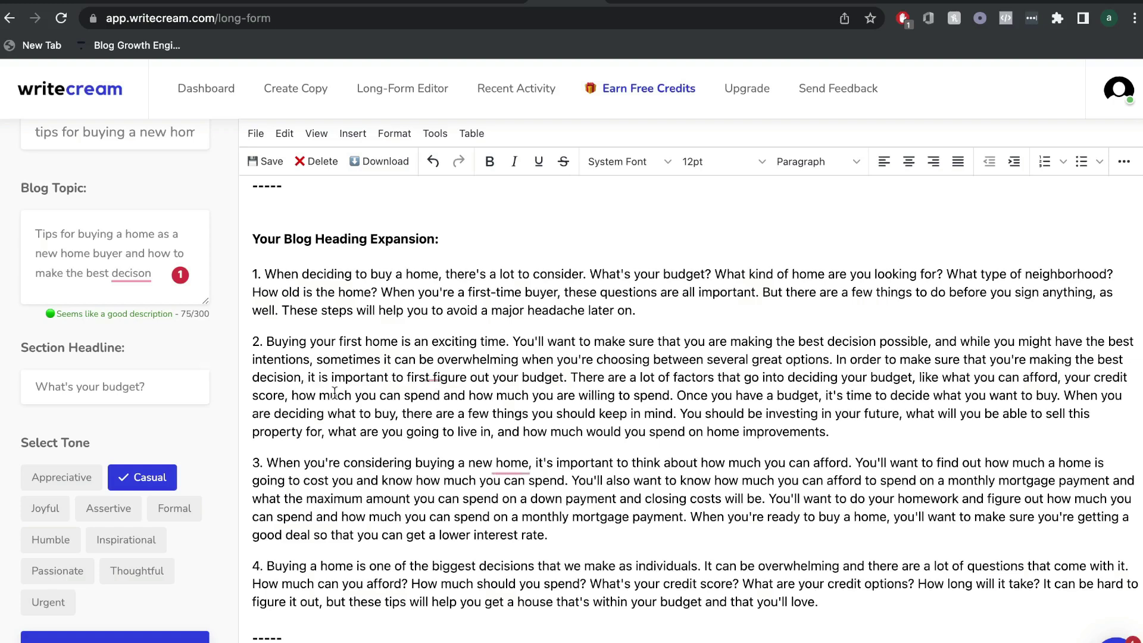
Review the expanded outline and add an empty line after the myths paragraph
scroll(448, 381, up, 1)
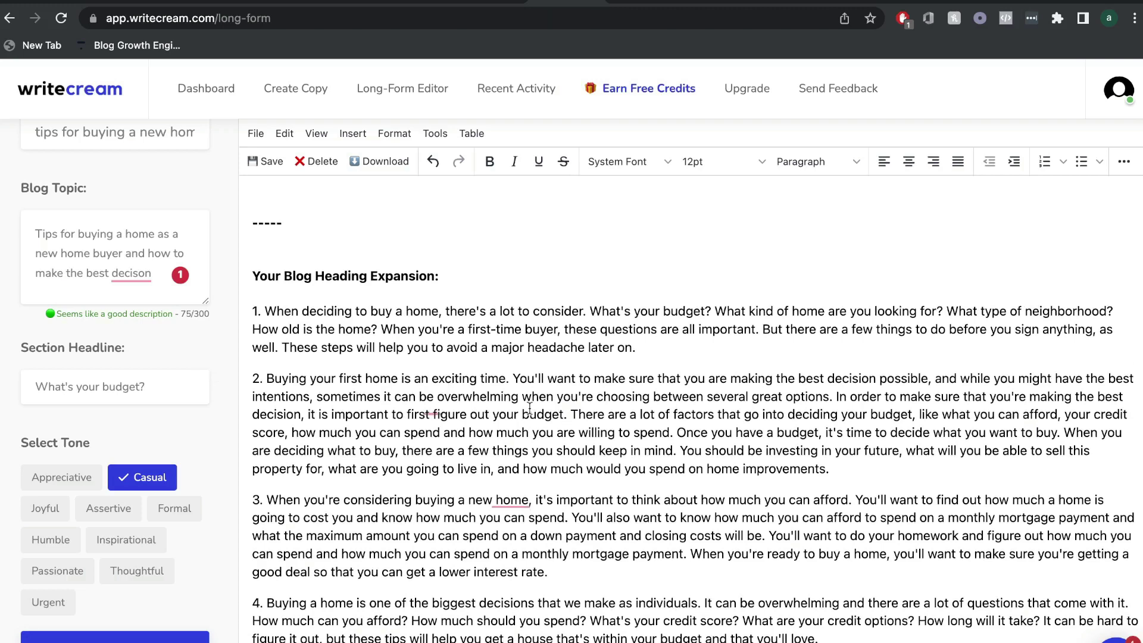
scroll(530, 408, up, 10)
triple_click(334, 305)
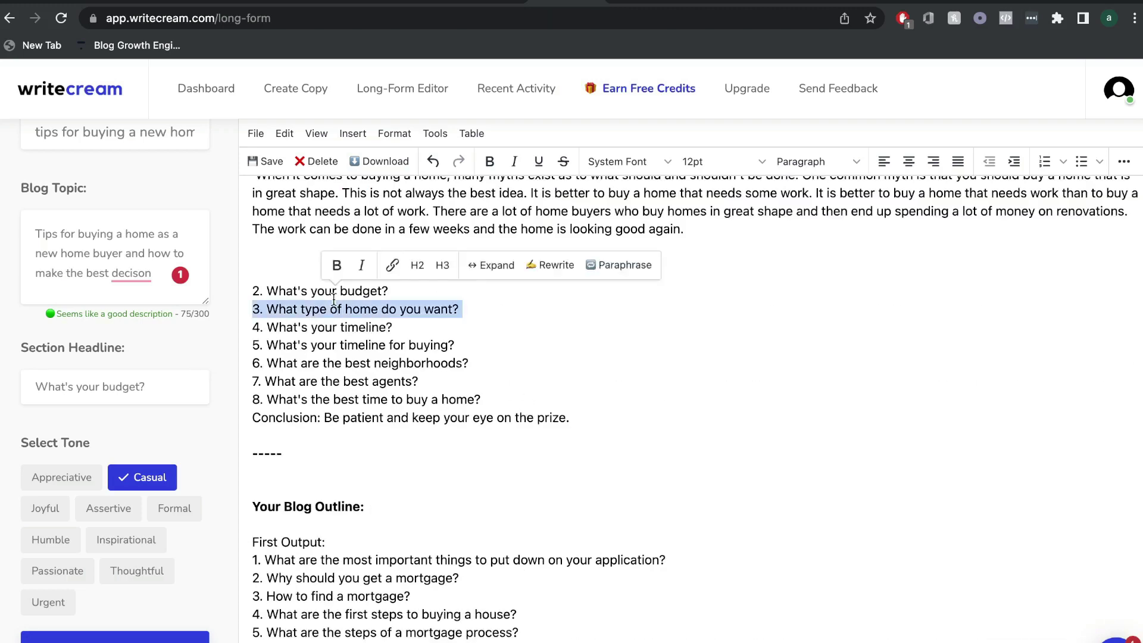
scroll(684, 417, down, 10)
drag(266, 341, 684, 448)
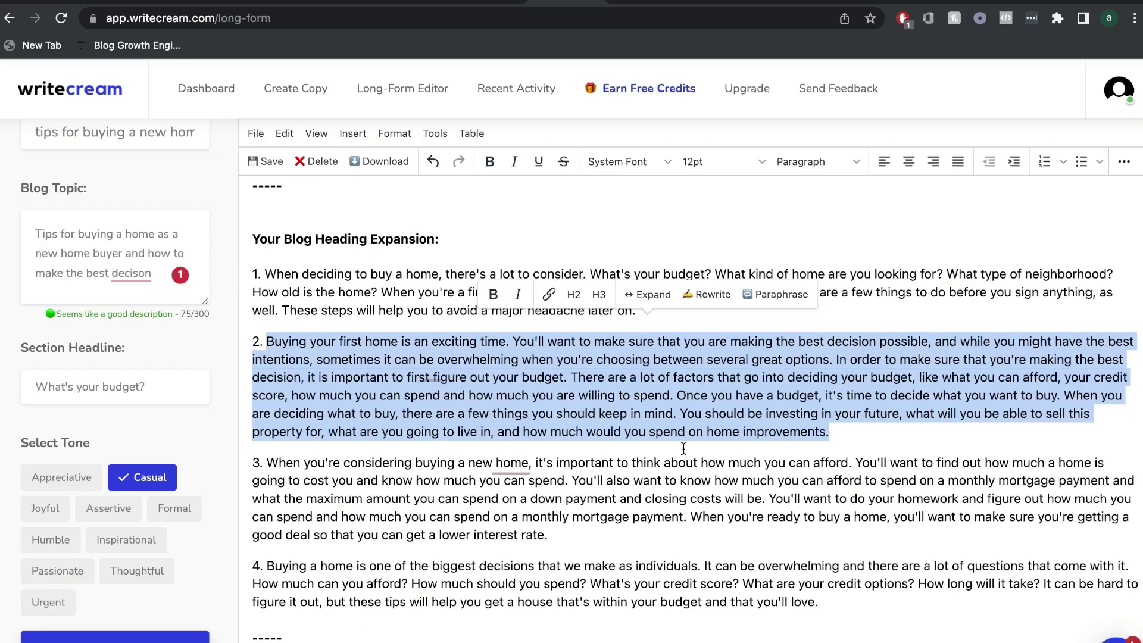
scroll(683, 448, up, 15)
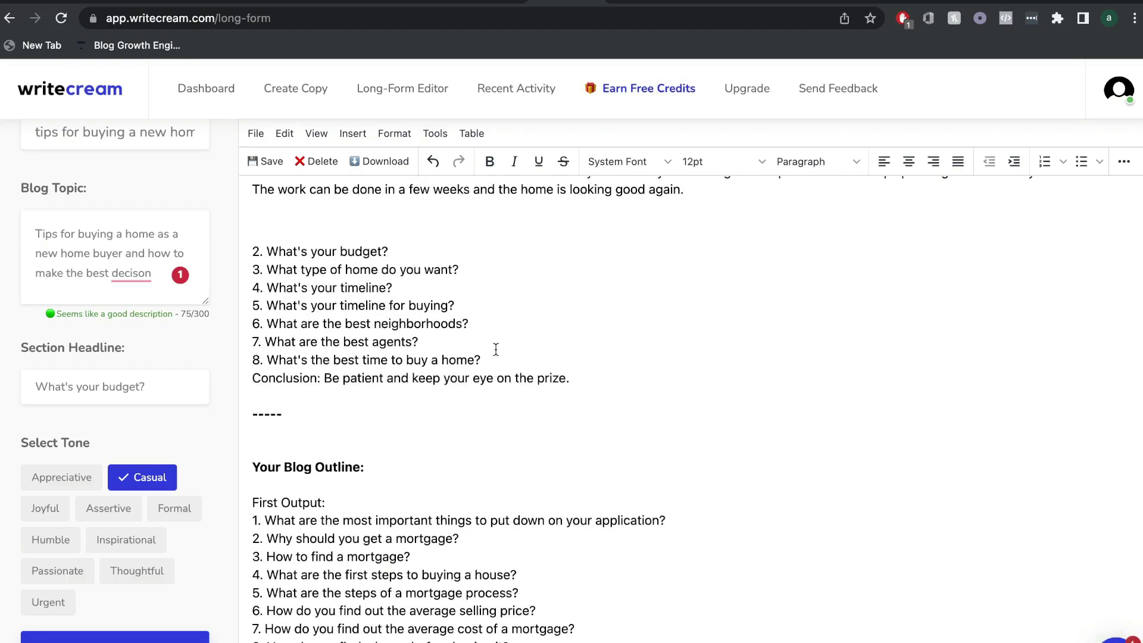
scroll(496, 350, up, 5)
click(704, 420)
key(Return)
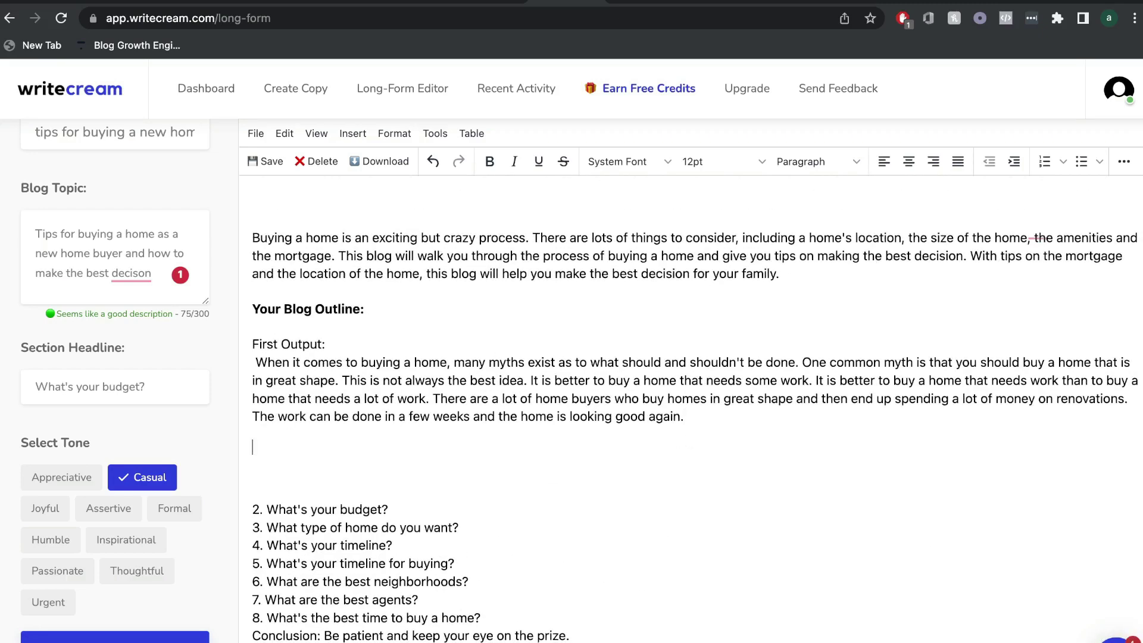